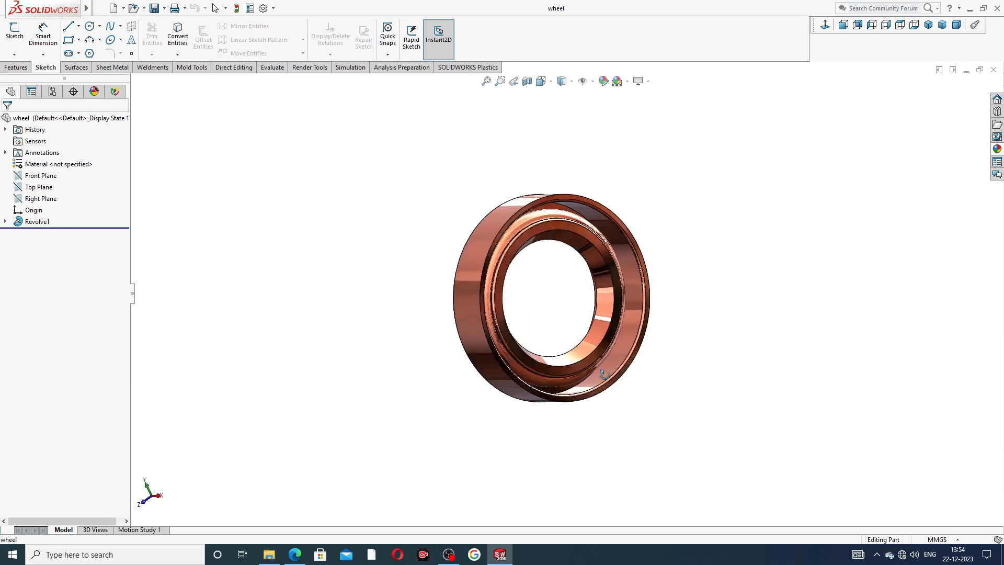
# Examine the finished oil seal ring in the wheel part from several angles and at different magnifications.
pyautogui.scroll(-5, 556, 319)
pyautogui.moveTo(556, 285); pyautogui.dragTo(557, 222, button='middle')
pyautogui.scroll(3, 580, 287)
pyautogui.scroll(-3, 557, 222)
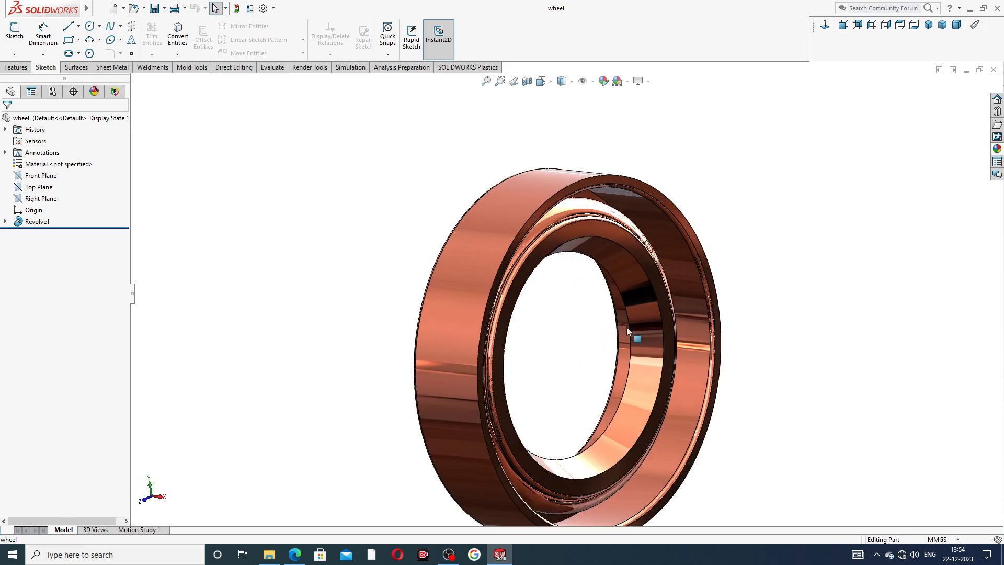
pyautogui.moveTo(626, 327); pyautogui.dragTo(596, 405, button='middle')
pyautogui.moveTo(768, 372); pyautogui.dragTo(755, 389, button='middle')
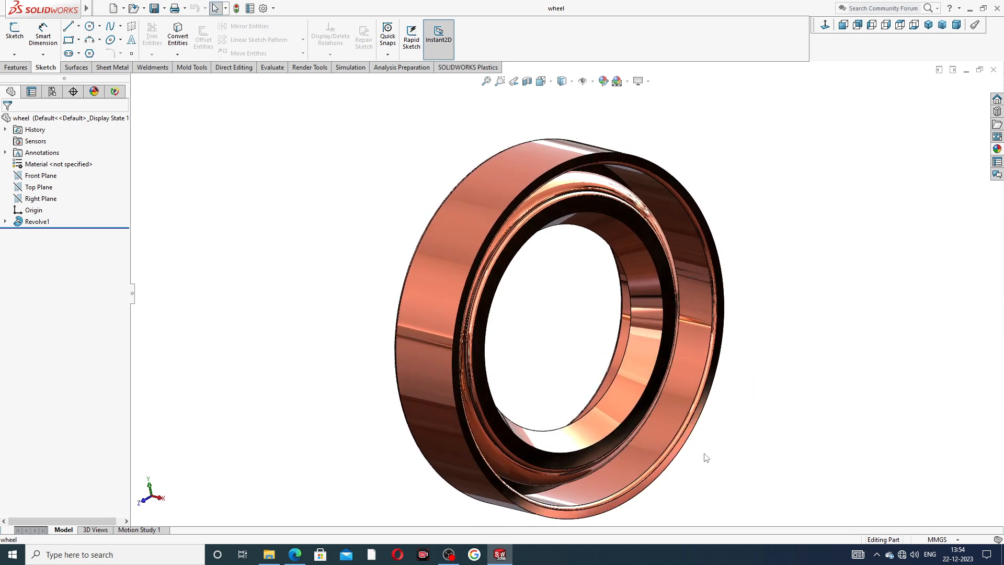
pyautogui.moveTo(704, 457)
pyautogui.mouseDown(button='middle')
pyautogui.moveTo(668, 468)
pyautogui.moveTo(682, 428)
pyautogui.moveTo(699, 434)
pyautogui.moveTo(698, 454)
pyautogui.mouseUp(button='middle')
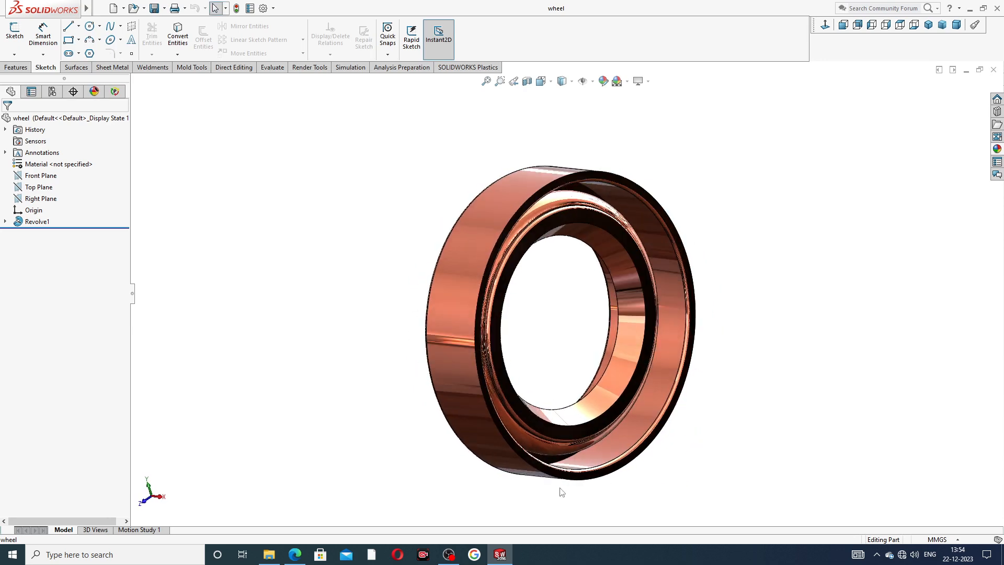
pyautogui.scroll(-1, 559, 488)
pyautogui.moveTo(720, 278); pyautogui.dragTo(704, 304, button='middle')
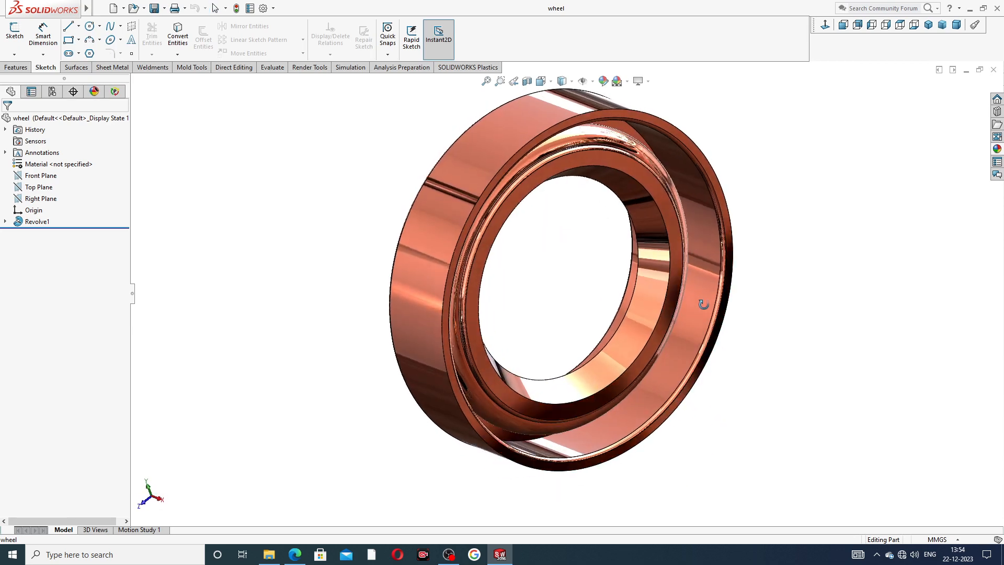
pyautogui.scroll(1, 712, 284)
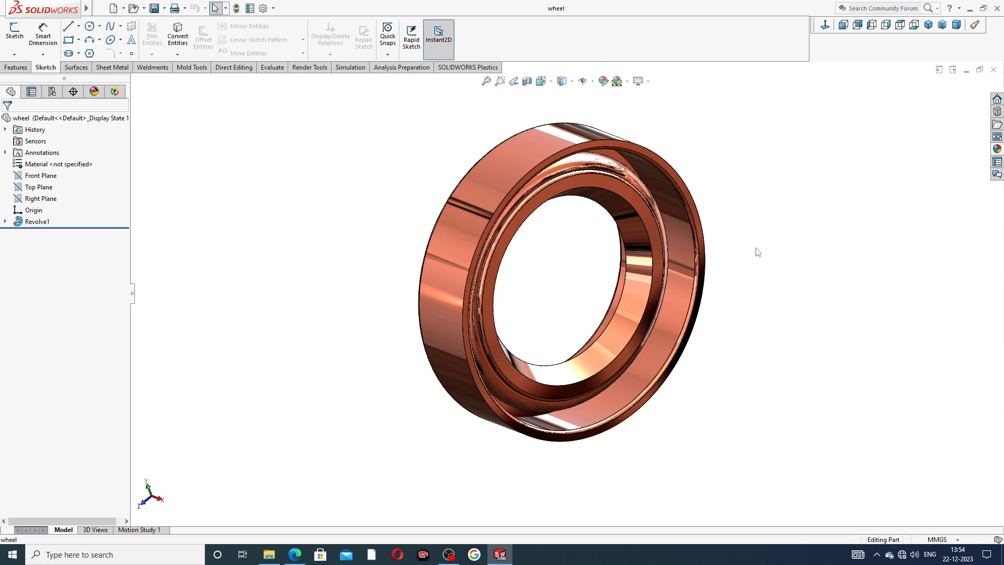
# Close the wheel part and create a new part document.
pyautogui.click(994, 71)
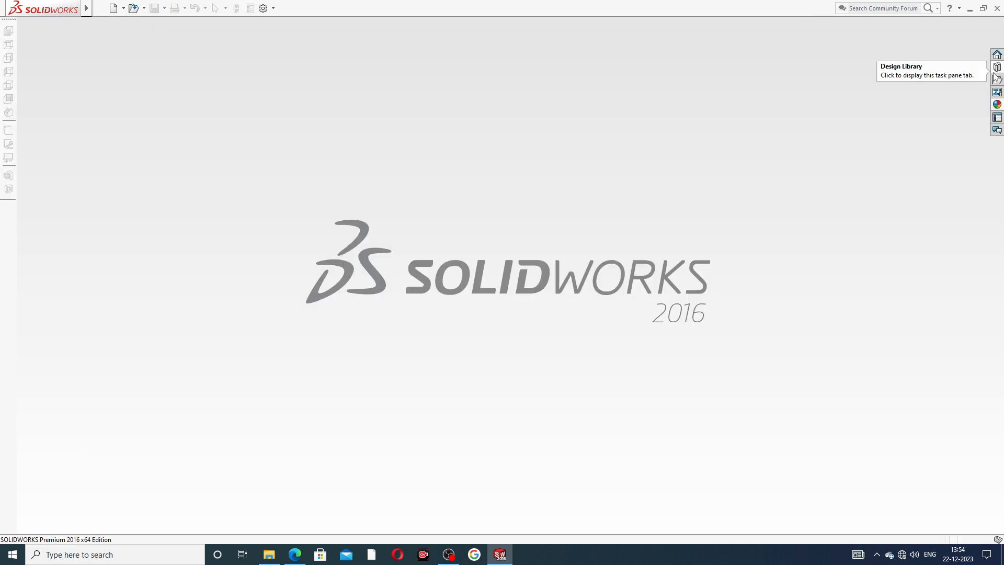
pyautogui.click(114, 9)
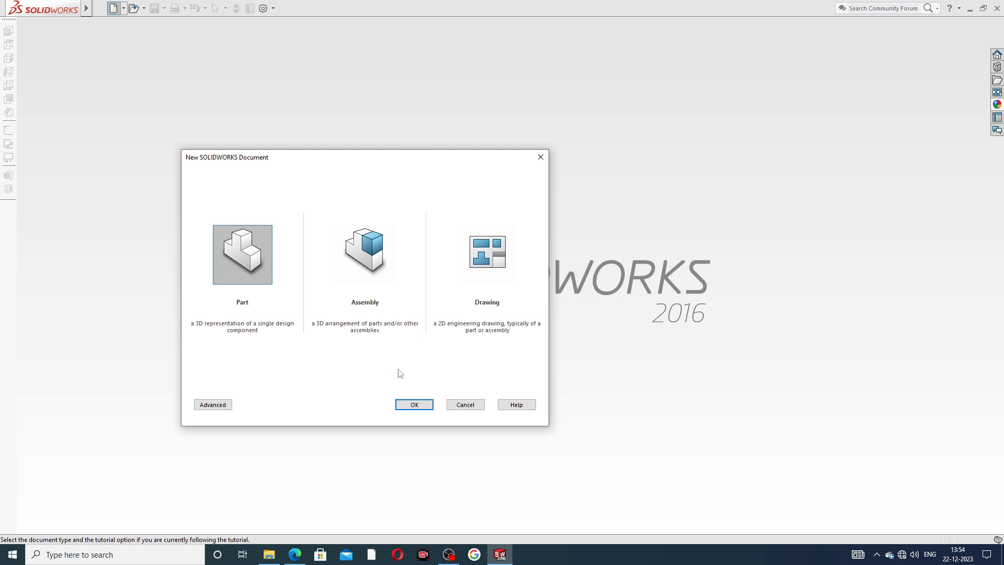
pyautogui.click(413, 404)
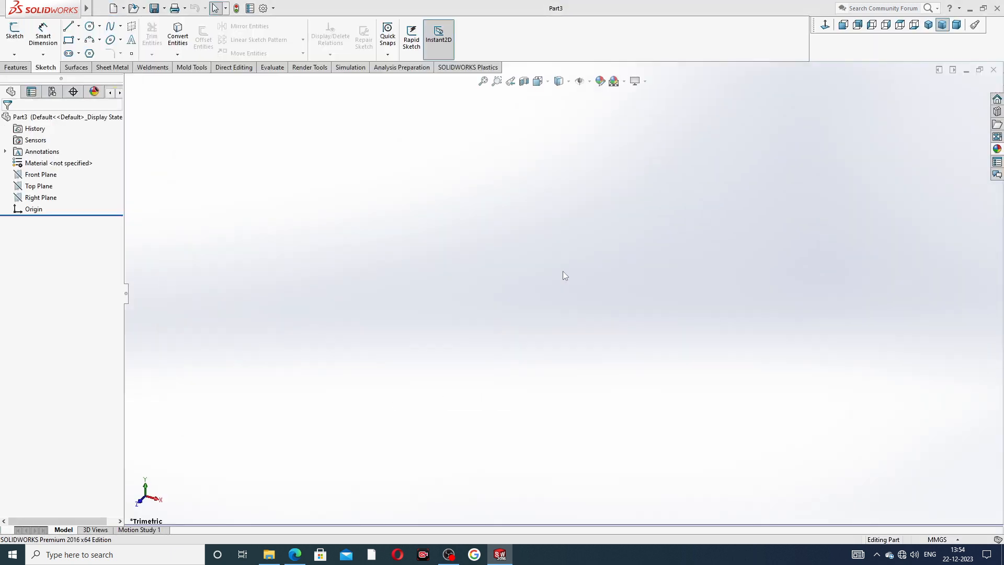
# Apply the Plain White scene and set both image quality resolutions in the document properties to their highest level.
pyautogui.click(623, 82)
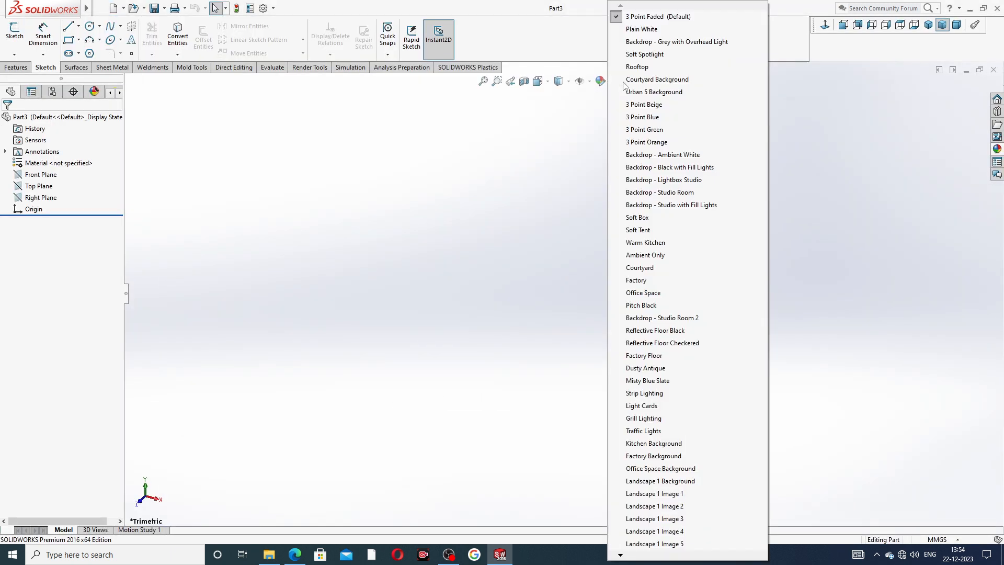
pyautogui.click(651, 30)
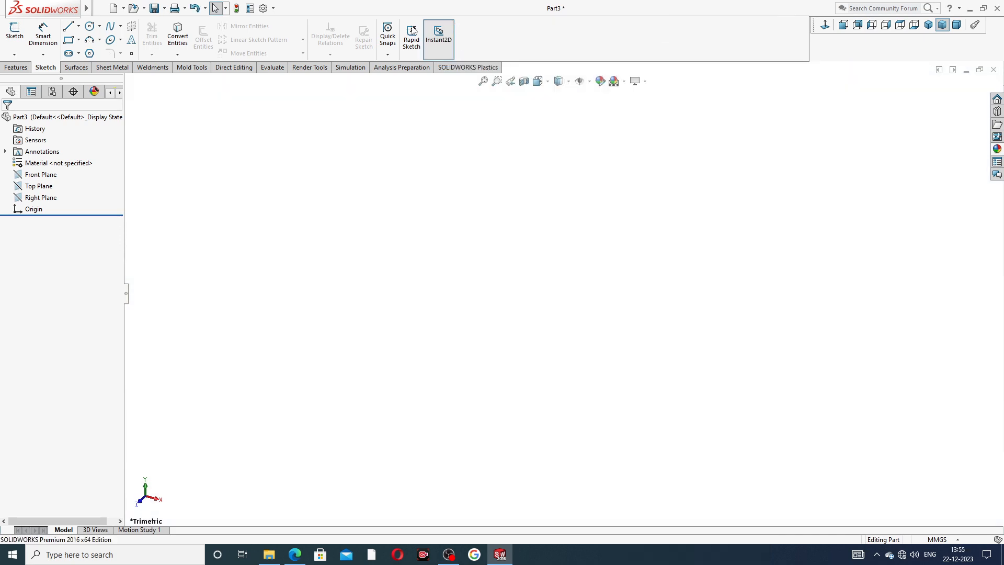
pyautogui.click(263, 9)
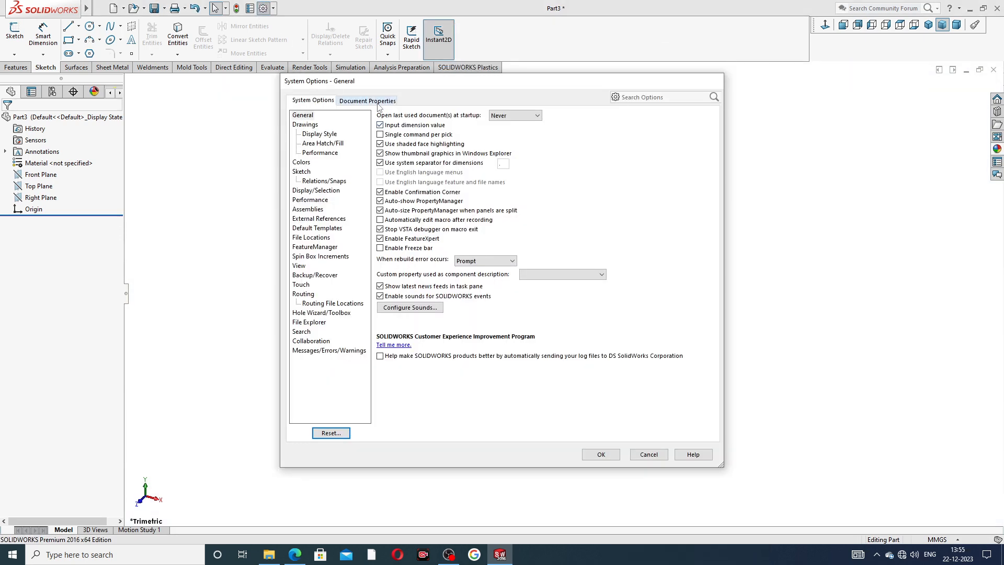
pyautogui.click(377, 102)
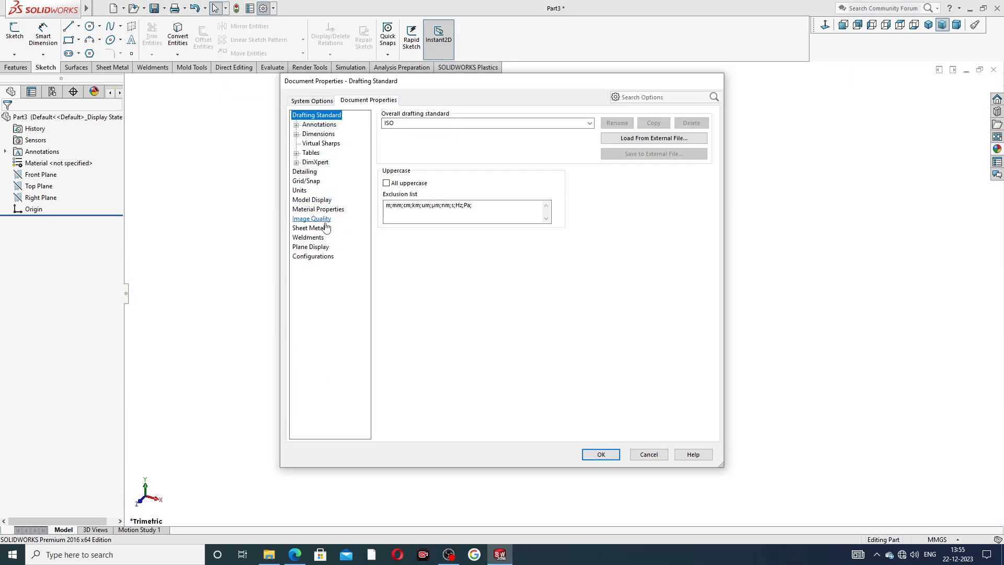
pyautogui.click(324, 220)
pyautogui.moveTo(469, 131); pyautogui.dragTo(593, 123)
pyautogui.moveTo(478, 235); pyautogui.dragTo(590, 242)
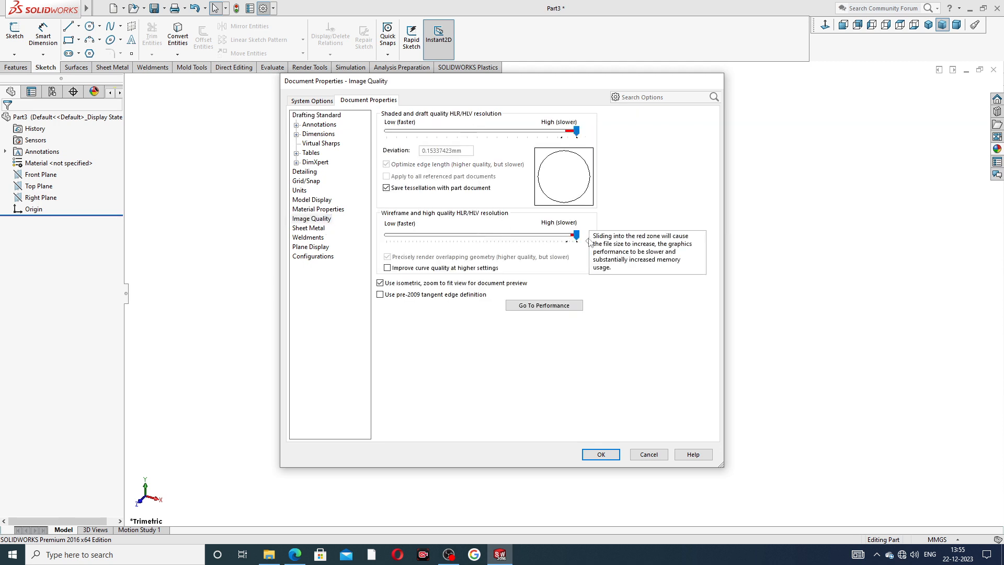
pyautogui.click(601, 454)
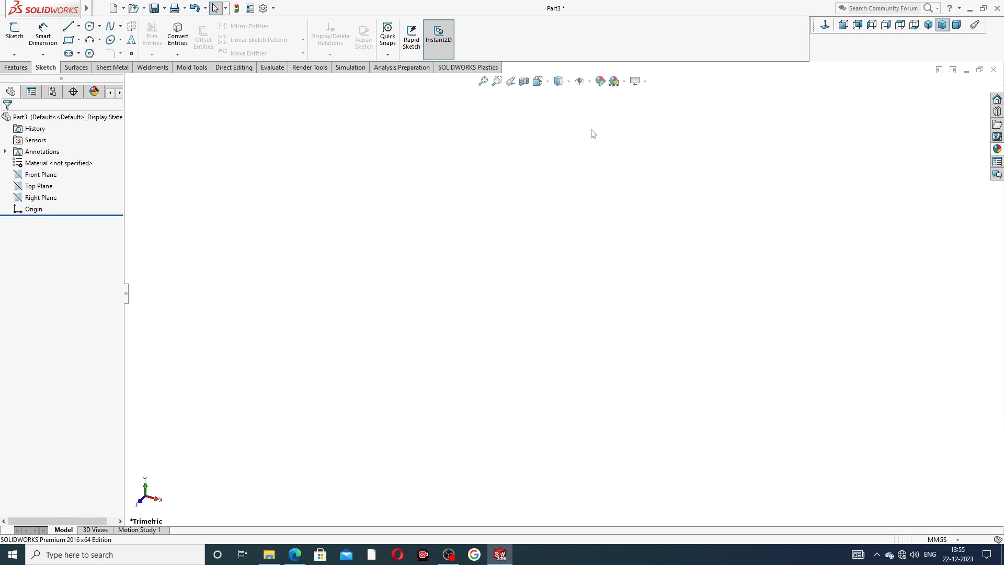
# Check the dimensions in the PART-06 oil seal PDF drawing in the browser and return to SOLIDWORKS.
pyautogui.click(295, 554)
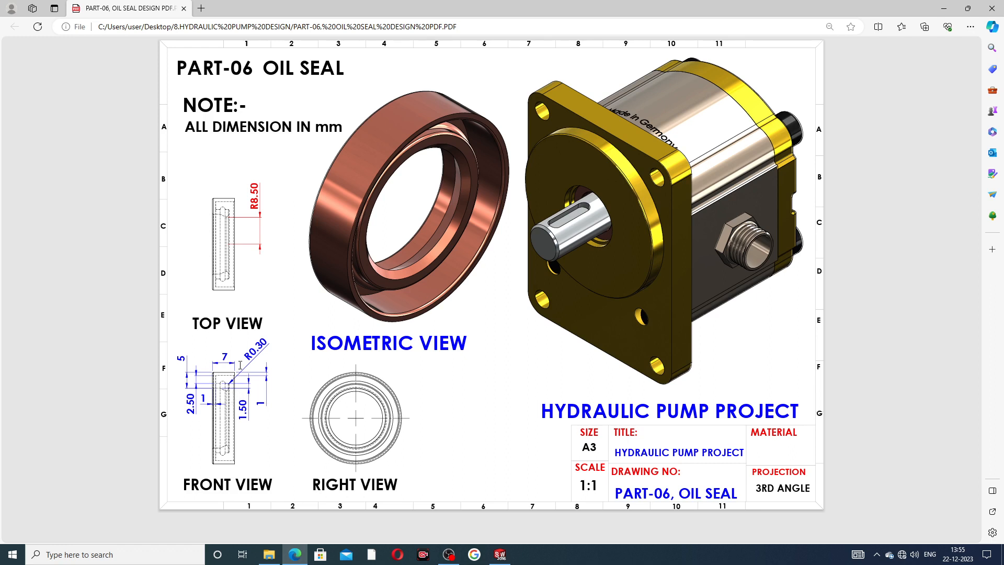
pyautogui.click(296, 558)
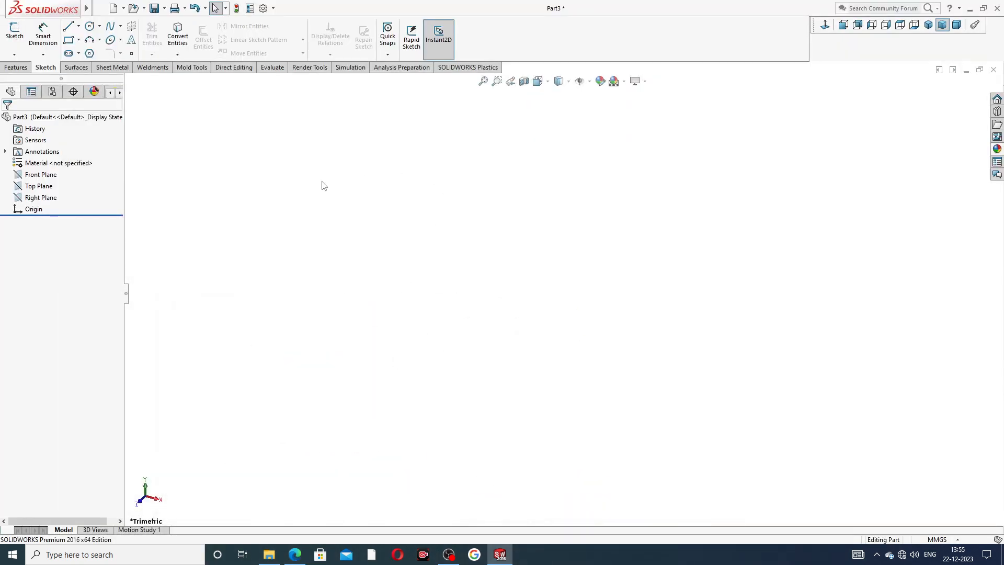
# On the Front Plane, sketch a vertical centerline down to the origin and a horizontal one to its right, each about 73 mm long.
pyautogui.click(53, 174)
pyautogui.click(78, 165)
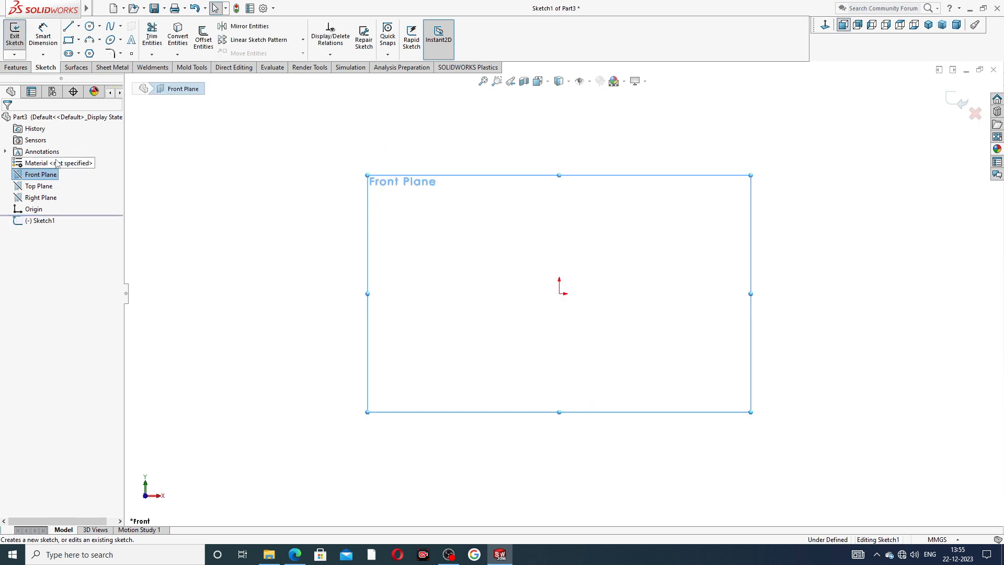
pyautogui.click(79, 25)
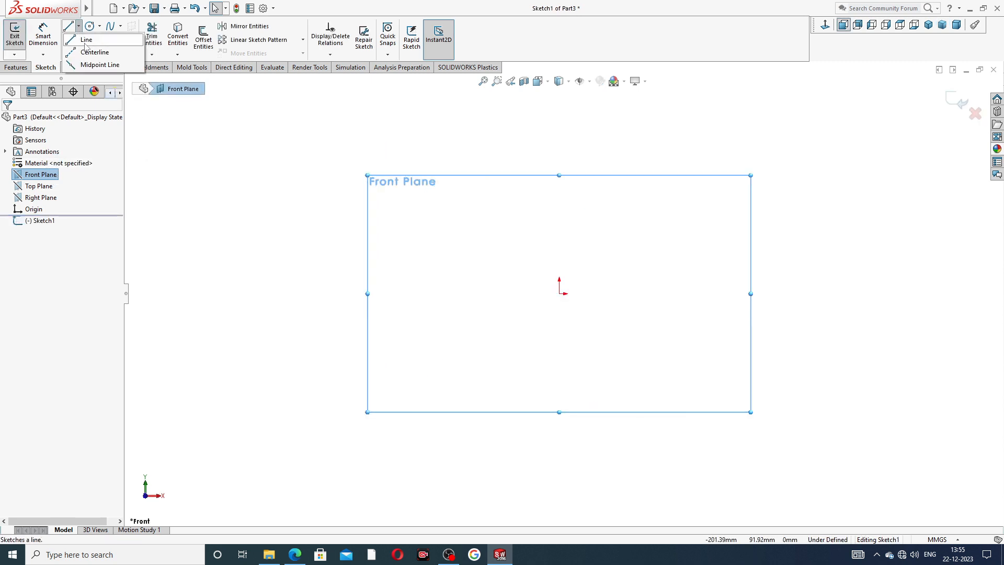
pyautogui.click(95, 53)
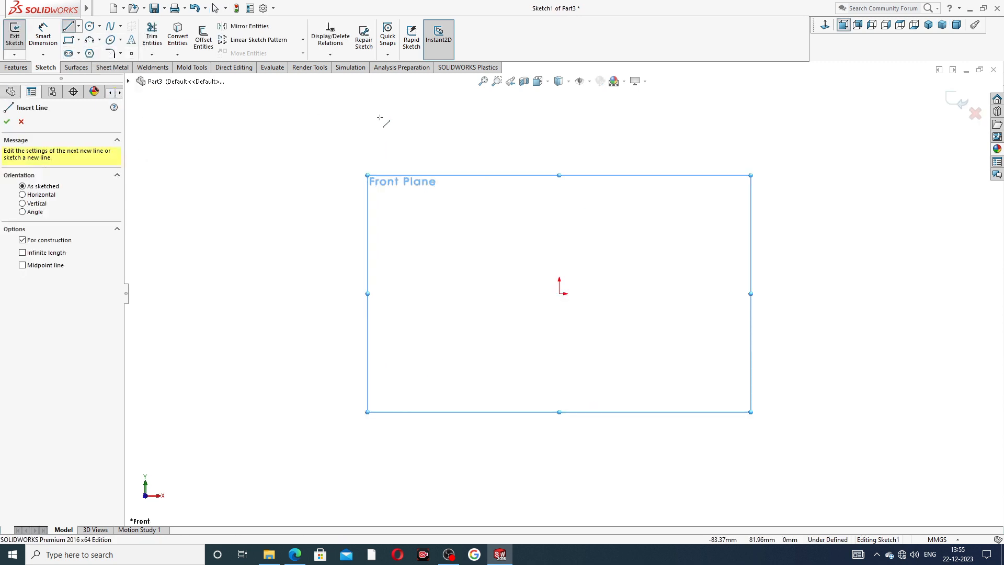
pyautogui.click(559, 137)
pyautogui.click(559, 293)
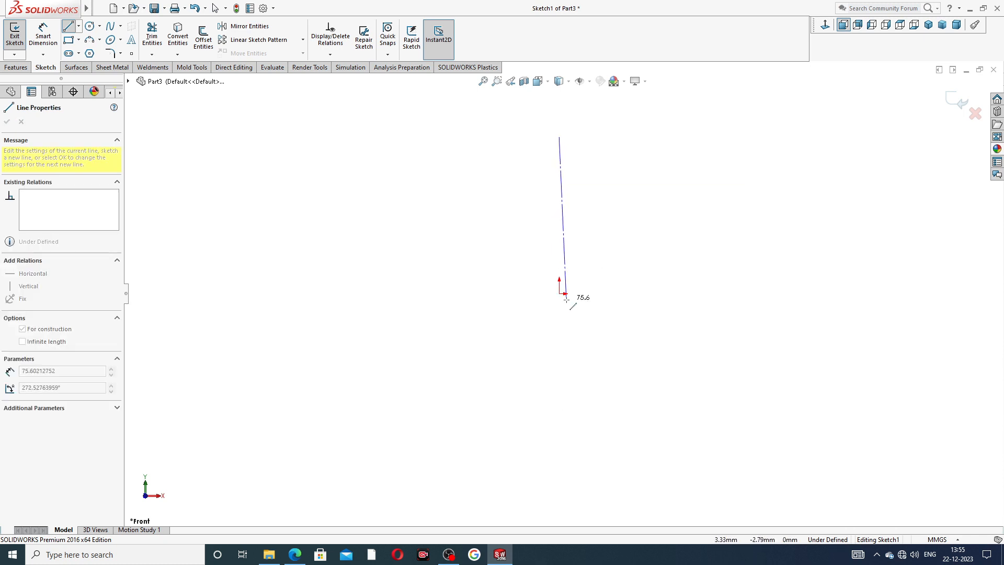
pyautogui.click(716, 294)
pyautogui.rightClick(717, 215)
pyautogui.click(741, 222)
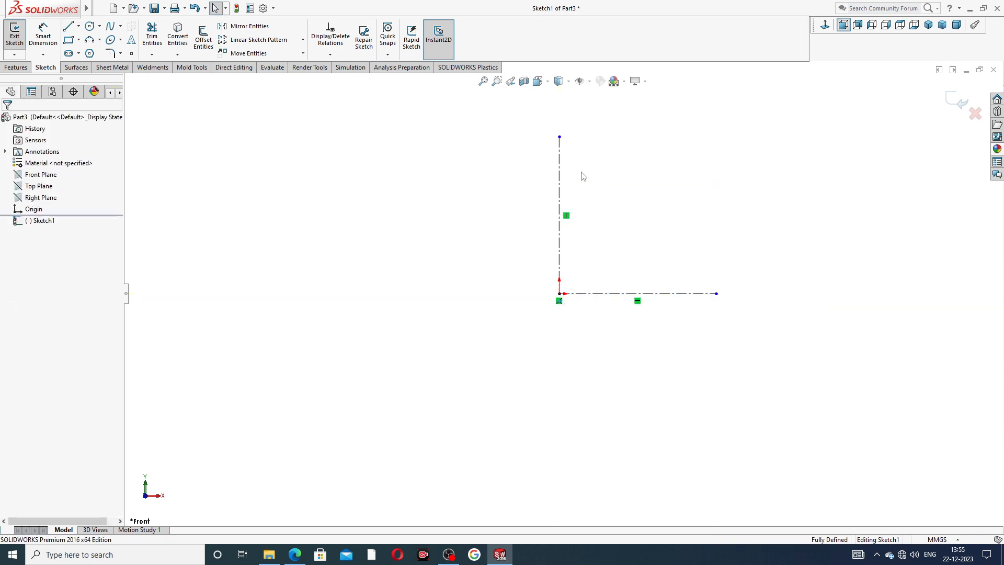
# Sketch the profile's top edge about 77 mm long, a side about 41 mm down the vertical centerline, and a short horizontal line inward.
pyautogui.click(67, 26)
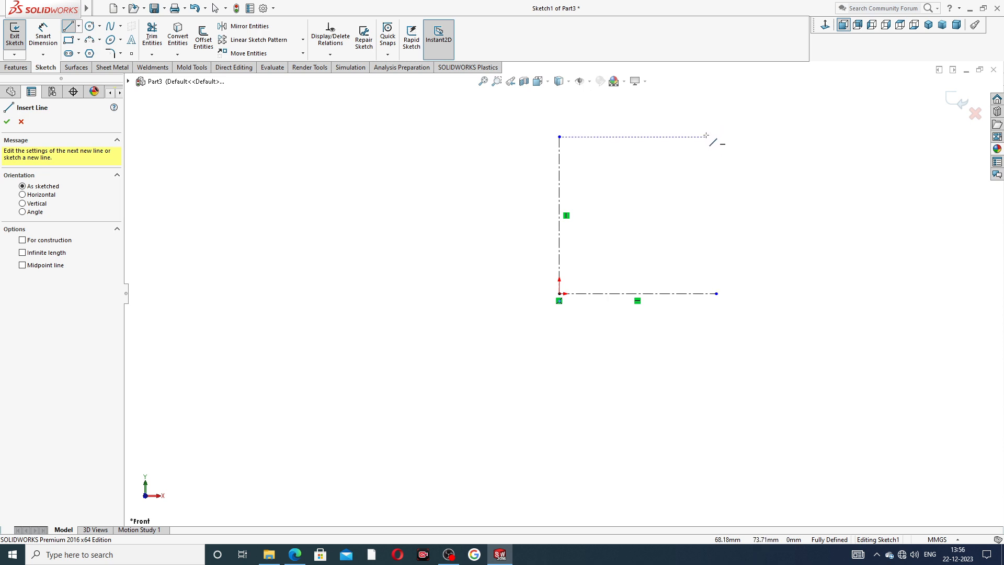
pyautogui.click(726, 137)
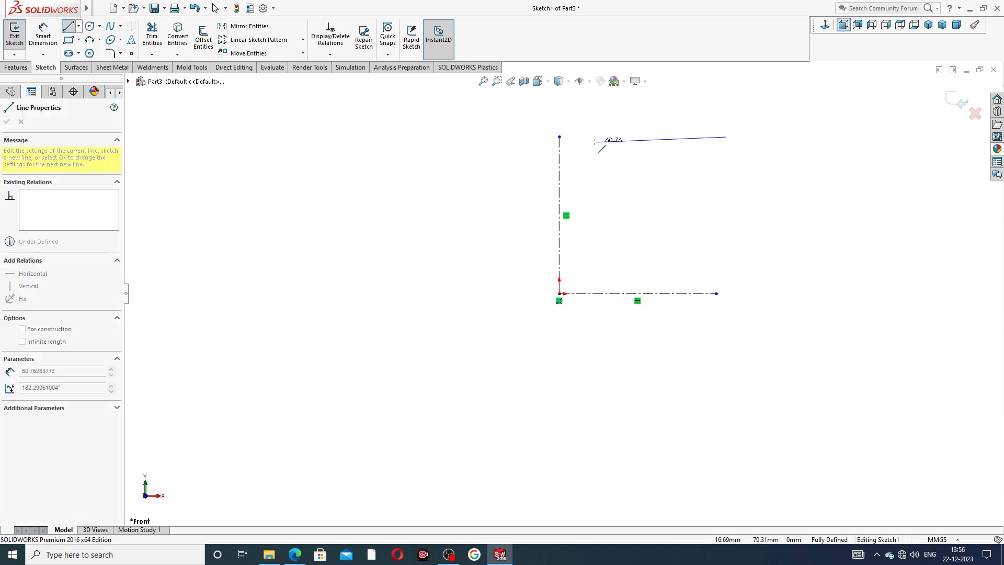
pyautogui.click(559, 137)
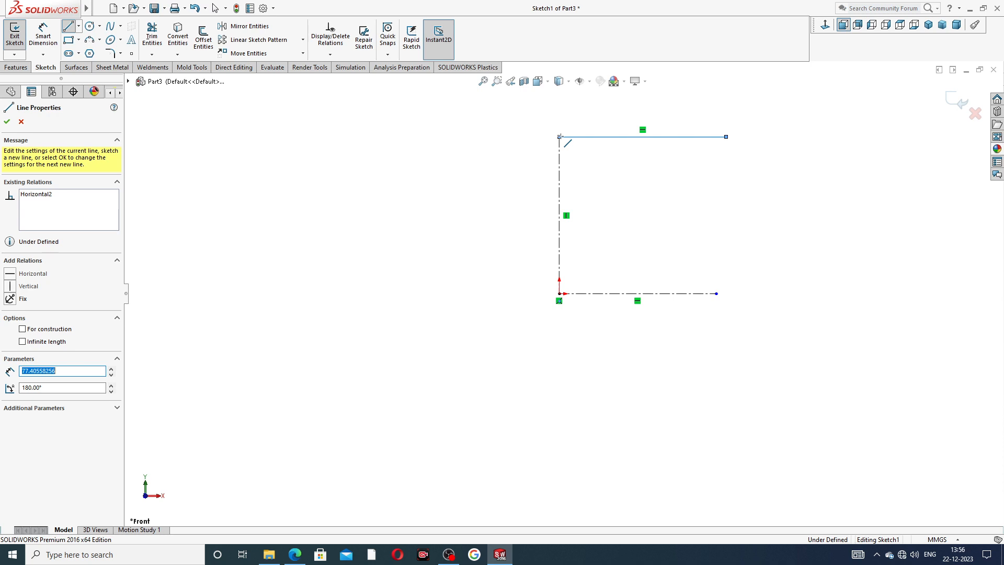
pyautogui.click(559, 226)
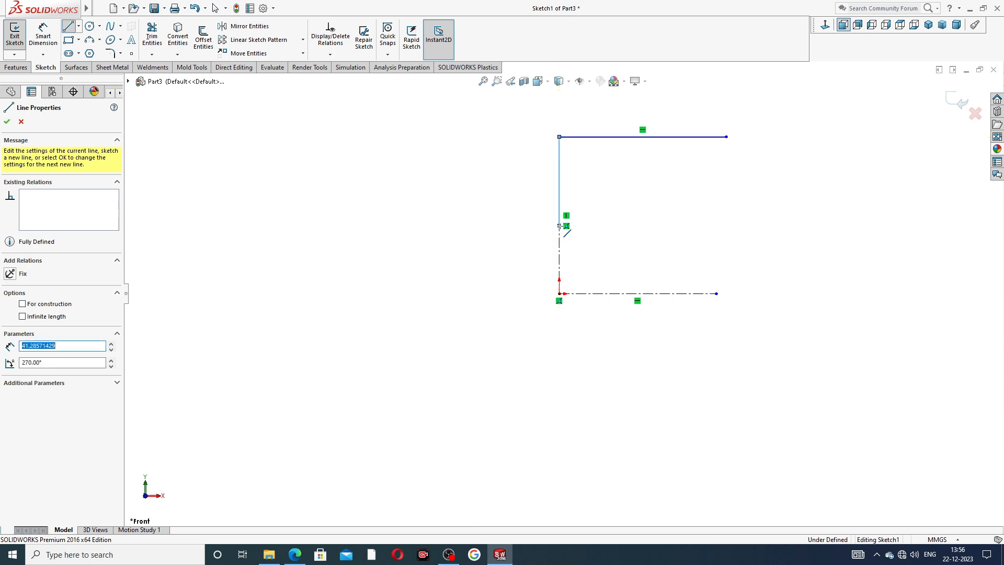
pyautogui.click(602, 226)
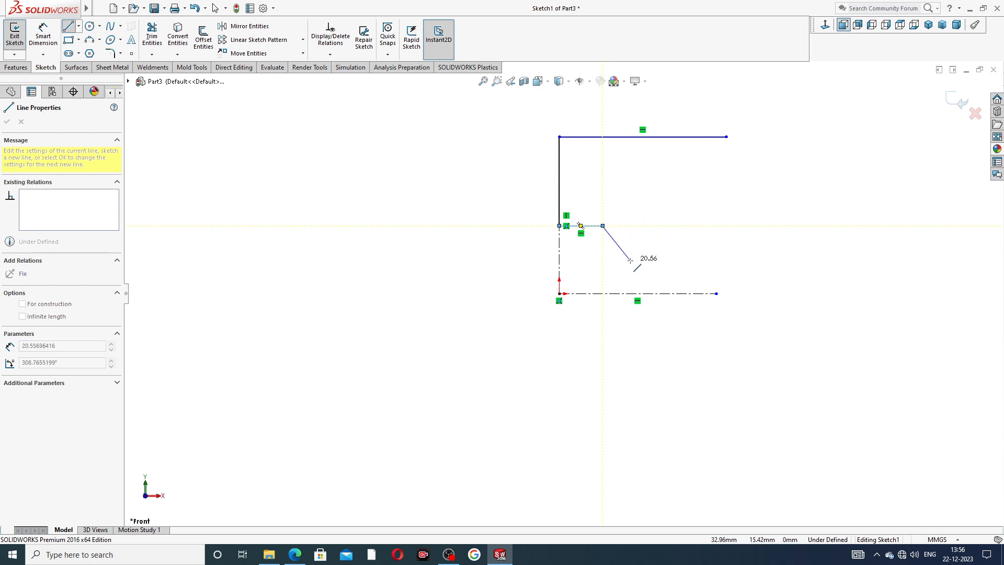
# Continue the profile with slanted lines about 20.6 and 35.4 mm meeting at 90°, an 8.7 mm vertical, a short horizontal, and an arc of about 15.7 mm radius.
pyautogui.click(630, 260)
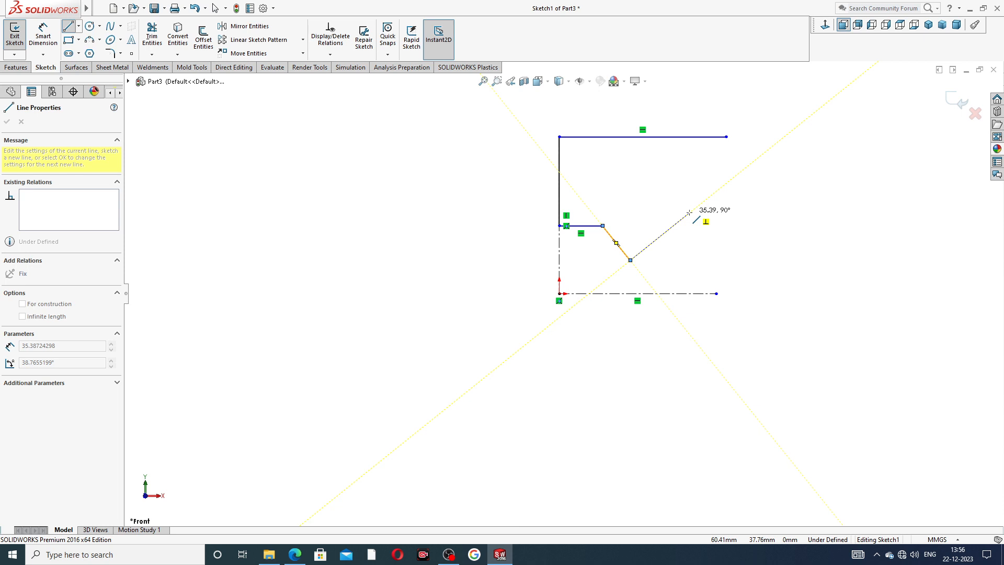
pyautogui.click(689, 212)
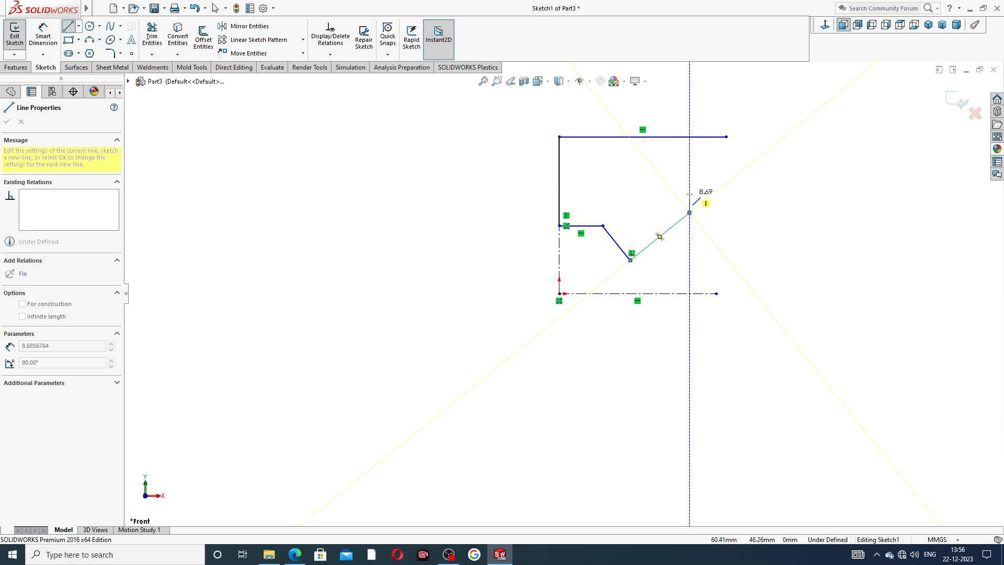
pyautogui.click(689, 193)
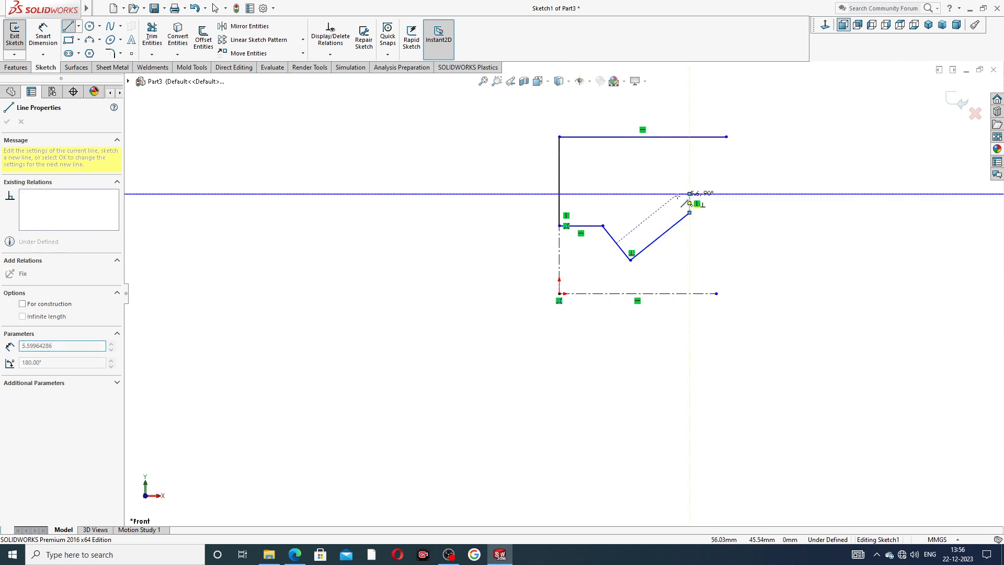
pyautogui.click(669, 194)
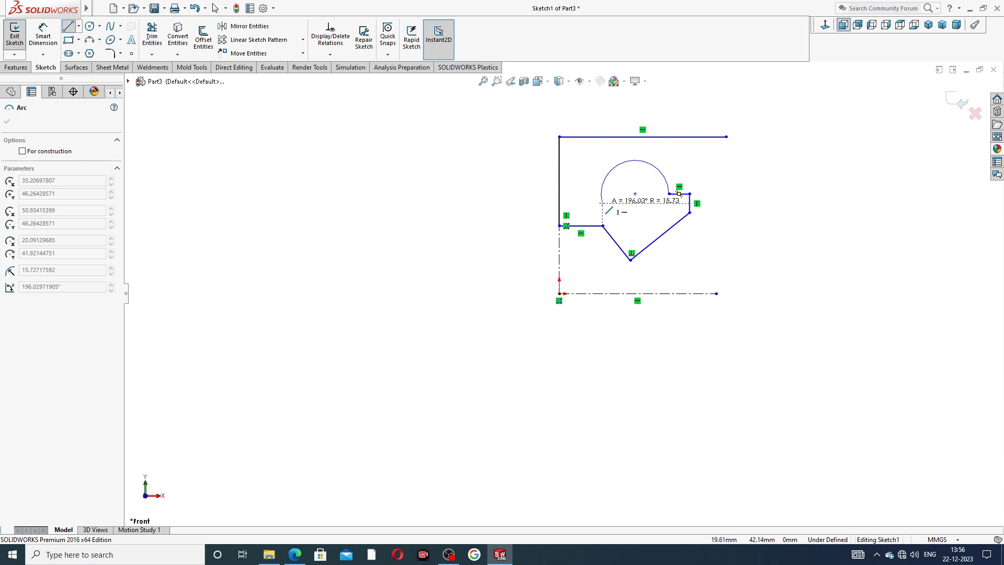
pyautogui.click(603, 203)
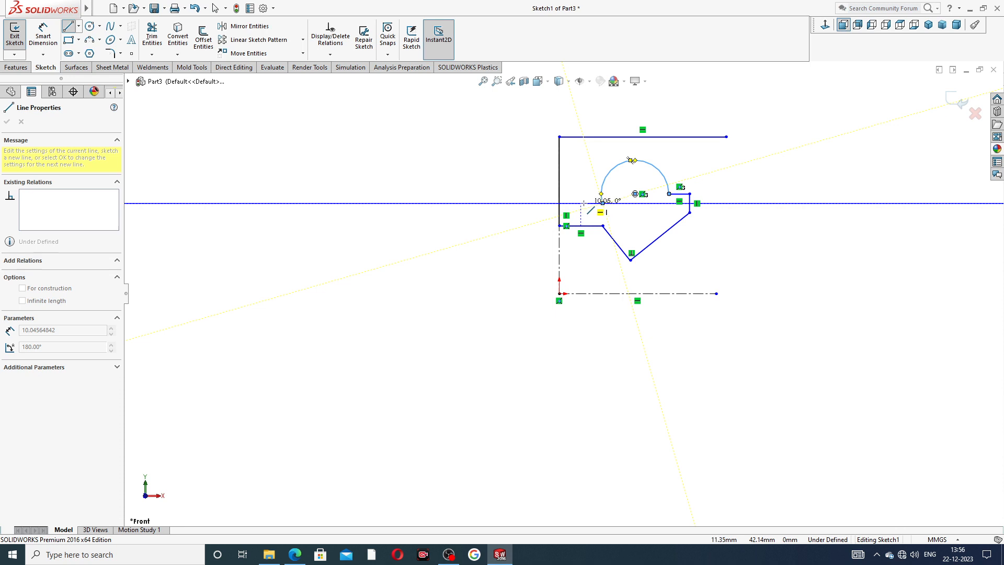
# Close the profile with a short horizontal line, an inner vertical, a line parallel to the top edge, and a vertical end about 5.8 mm long.
pyautogui.click(574, 203)
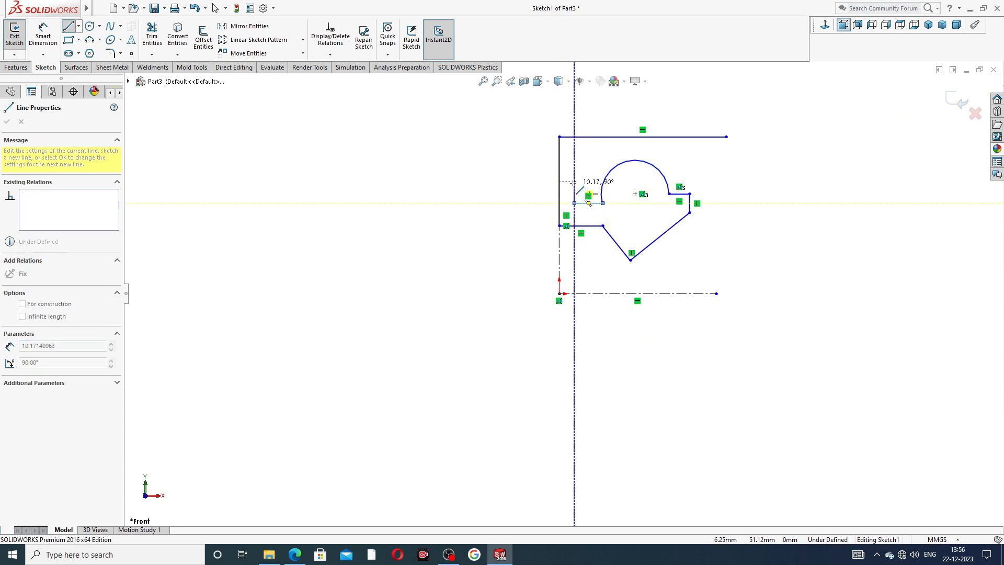
pyautogui.click(574, 149)
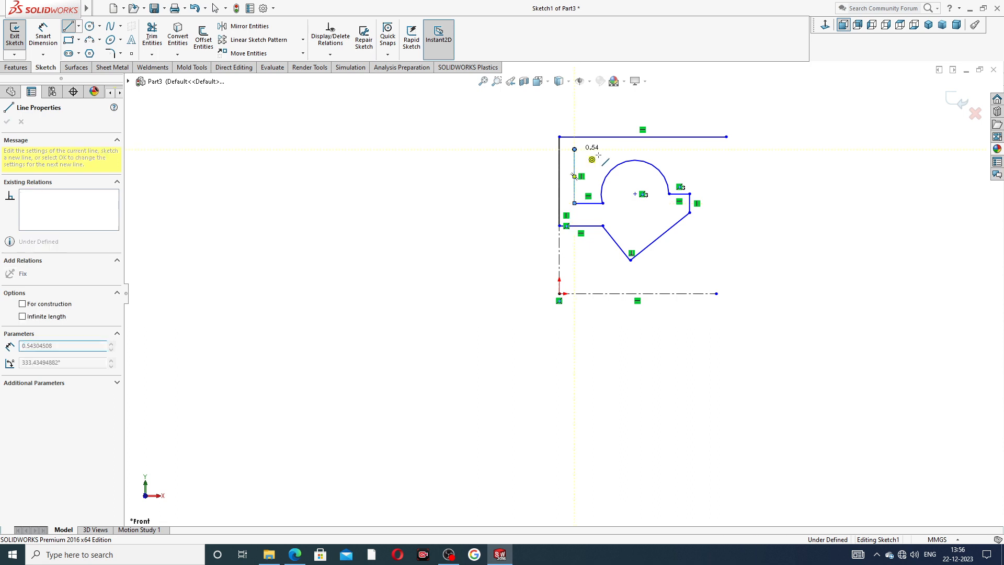
pyautogui.click(726, 150)
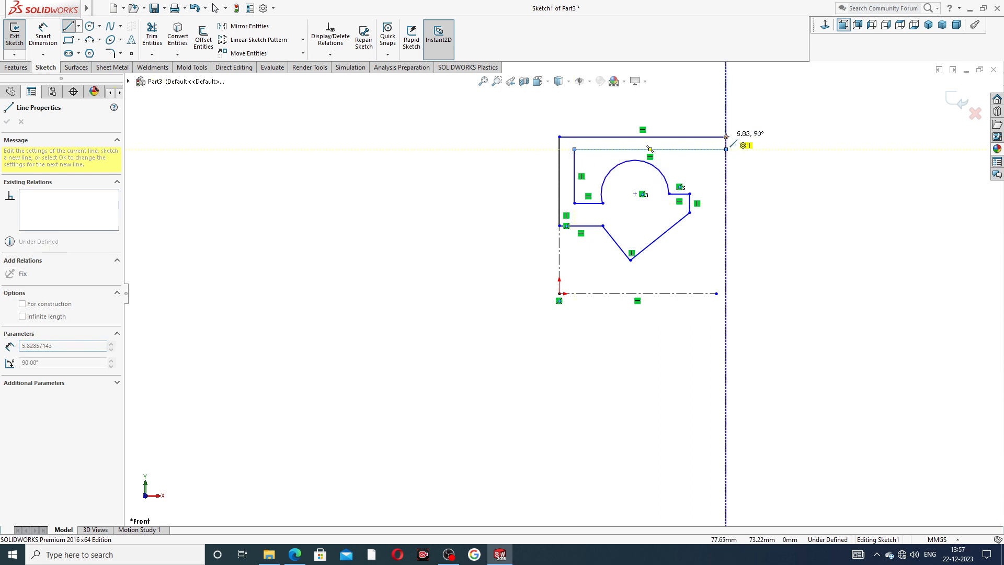
pyautogui.click(726, 137)
pyautogui.rightClick(769, 134)
pyautogui.click(787, 140)
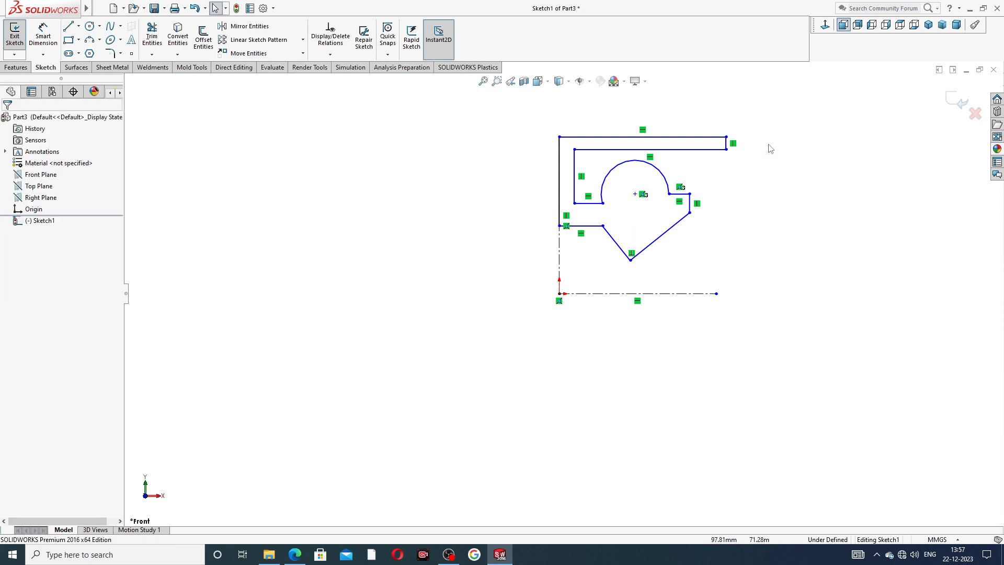
# Dimension the short vertical line closing the free end of the top flange as 1 mm.
pyautogui.scroll(-3, 713, 142)
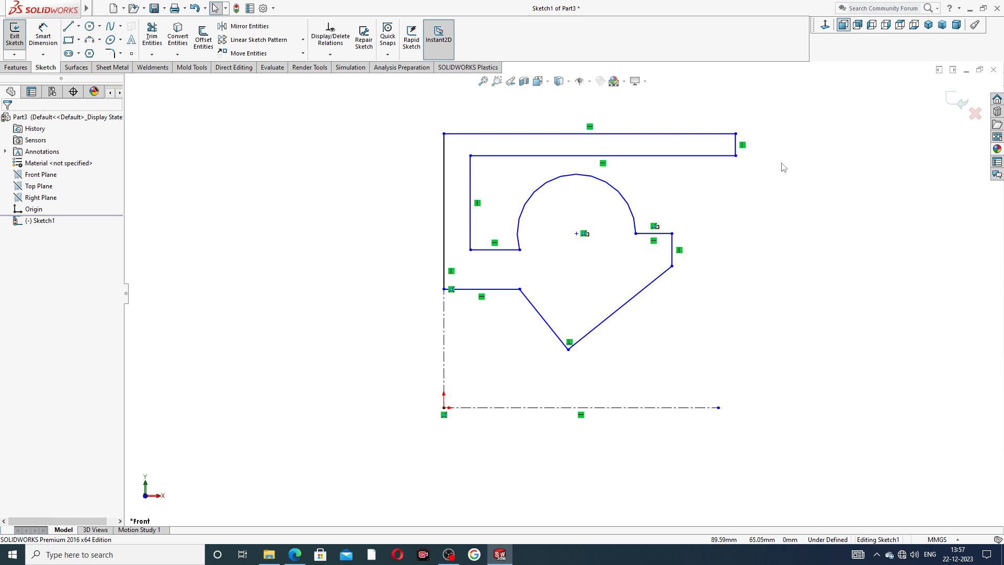
pyautogui.scroll(2, 715, 249)
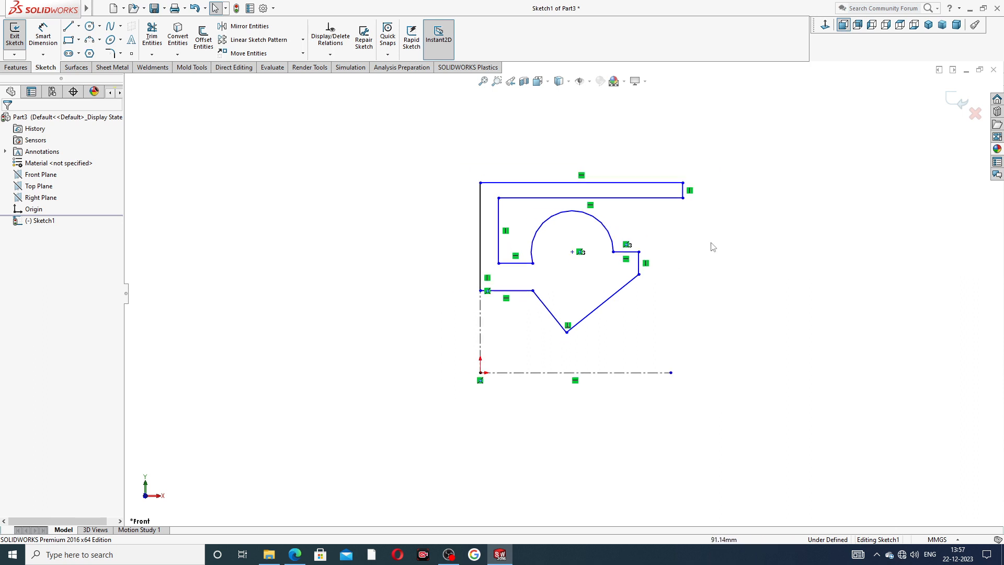
pyautogui.click(44, 37)
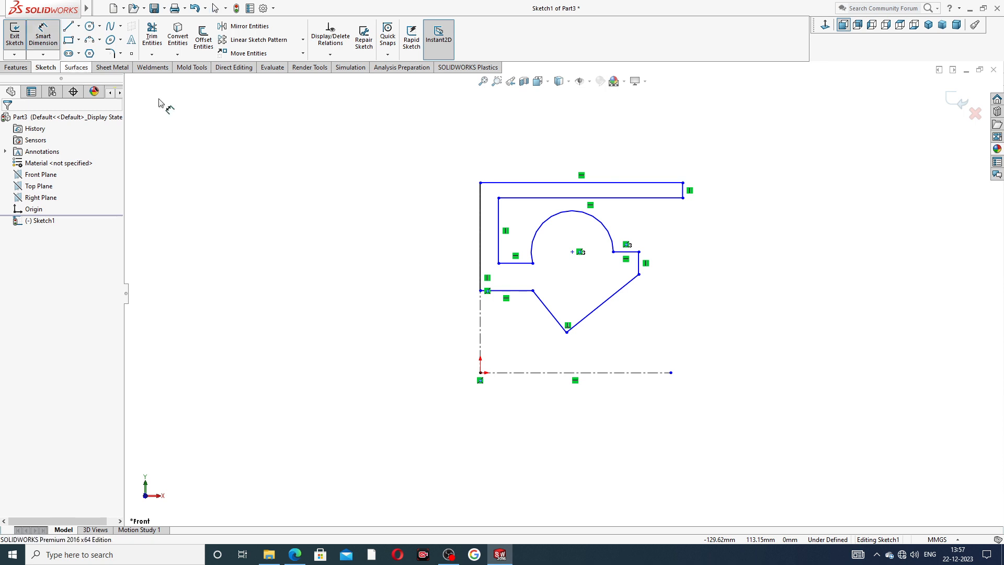
pyautogui.click(685, 190)
pyautogui.click(712, 192)
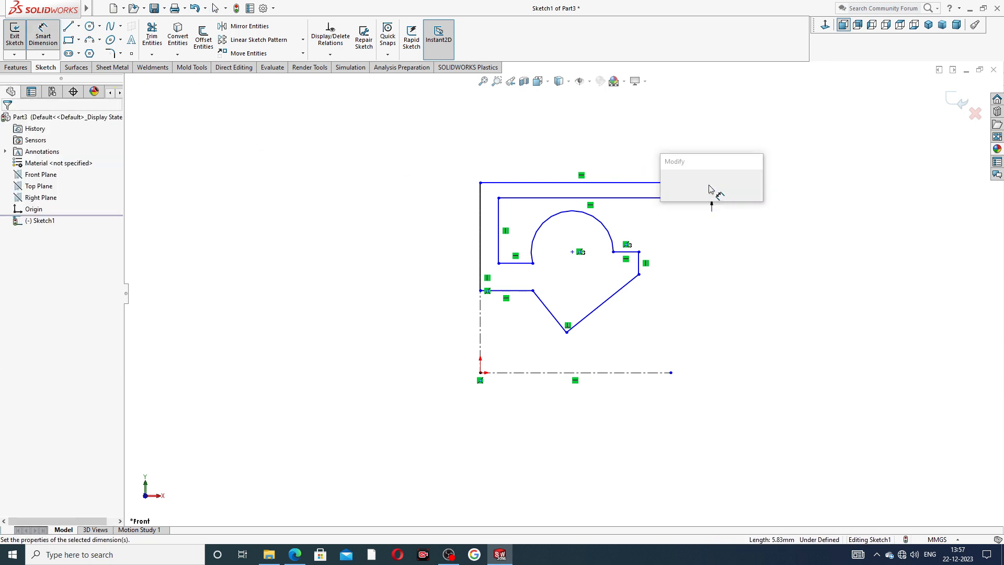
pyautogui.press('Return')
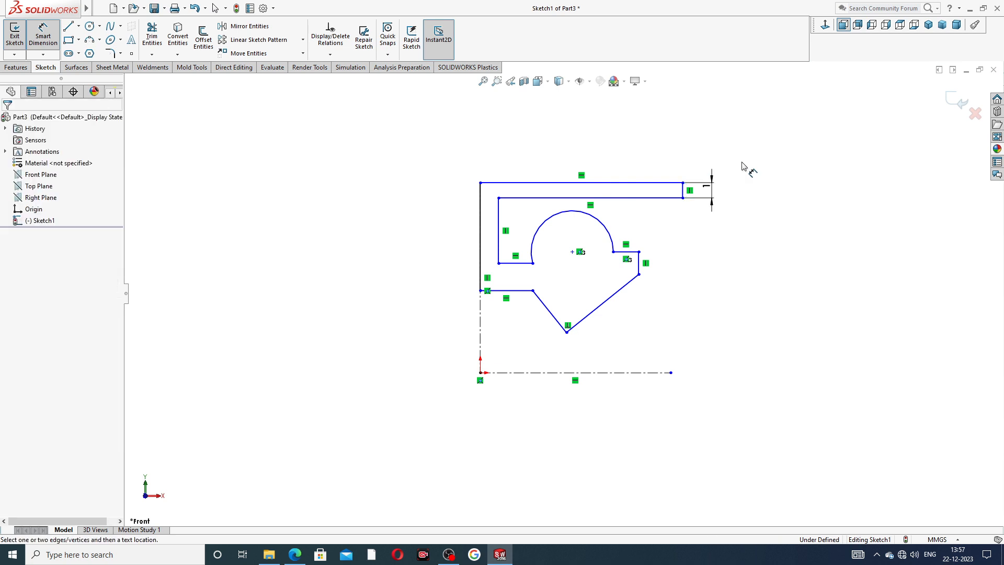
# Dimension the length of the profile's top edge, try 7 mm for it, and undo that value.
pyautogui.click(654, 182)
pyautogui.click(596, 159)
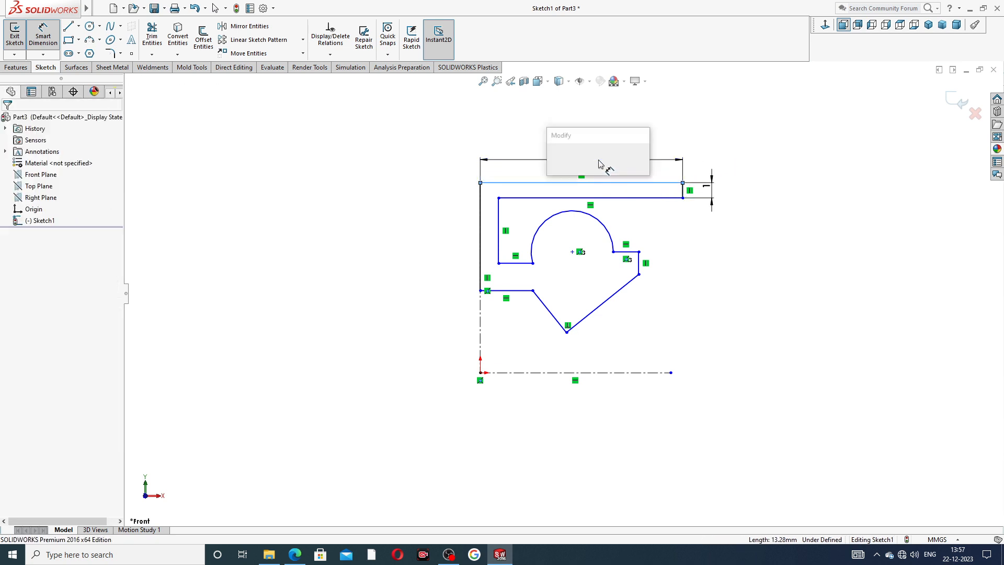
pyautogui.write('7')
pyautogui.press('Return')
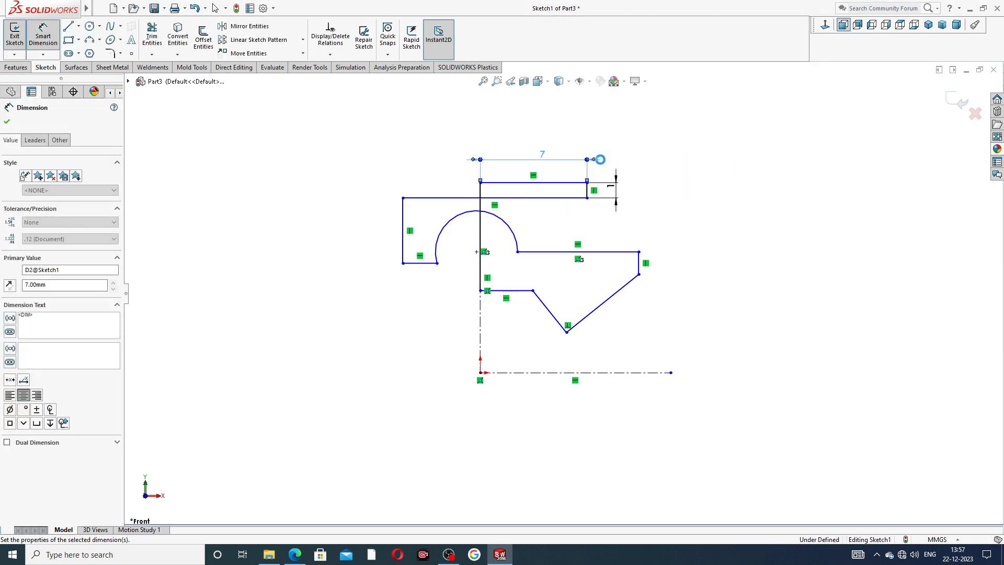
pyautogui.click(679, 152)
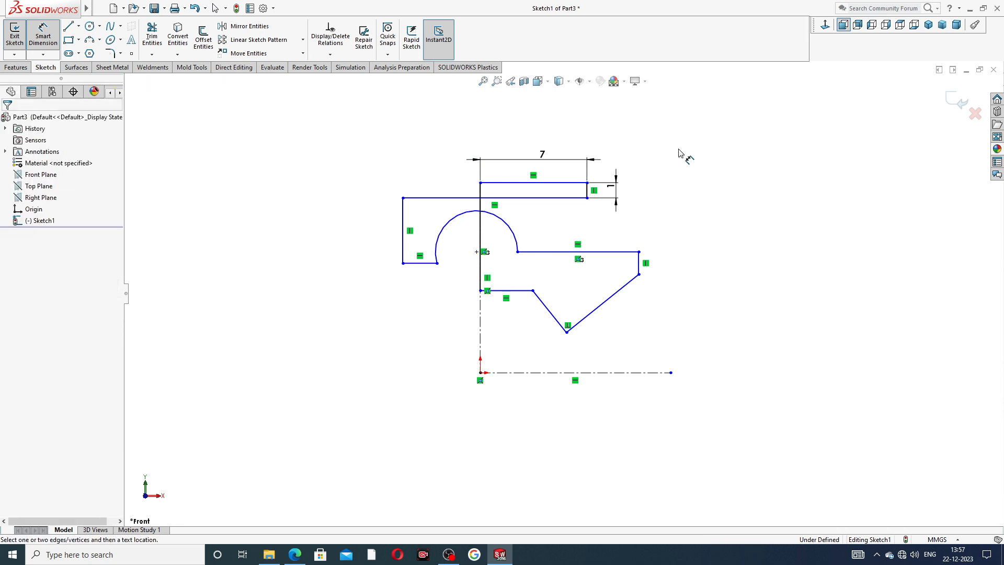
pyautogui.hotkey('ctrl', 'z')
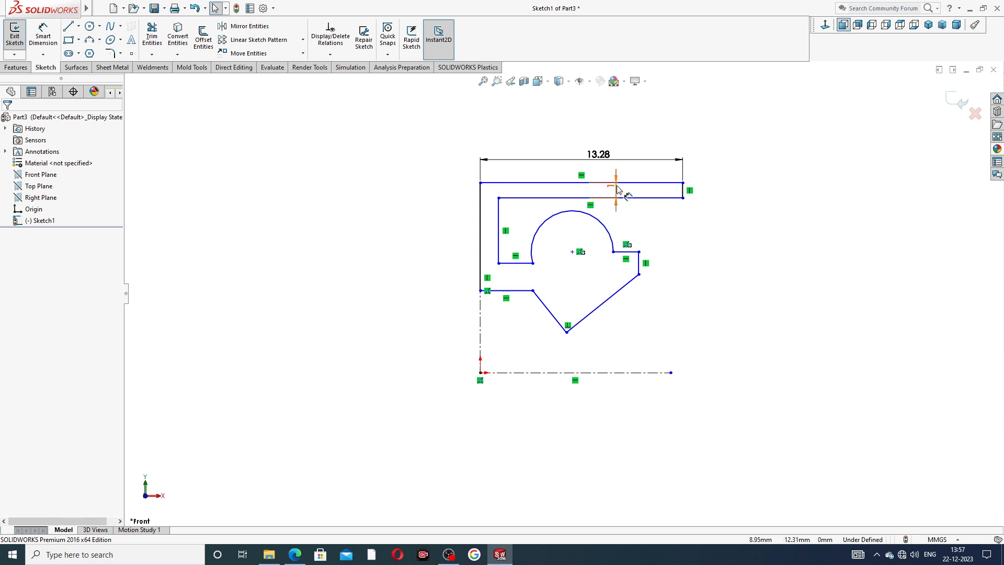
# Reposition the flange thickness and top edge length dimensions clear of the profile, and reset the thickness to 1 mm.
pyautogui.click(791, 188)
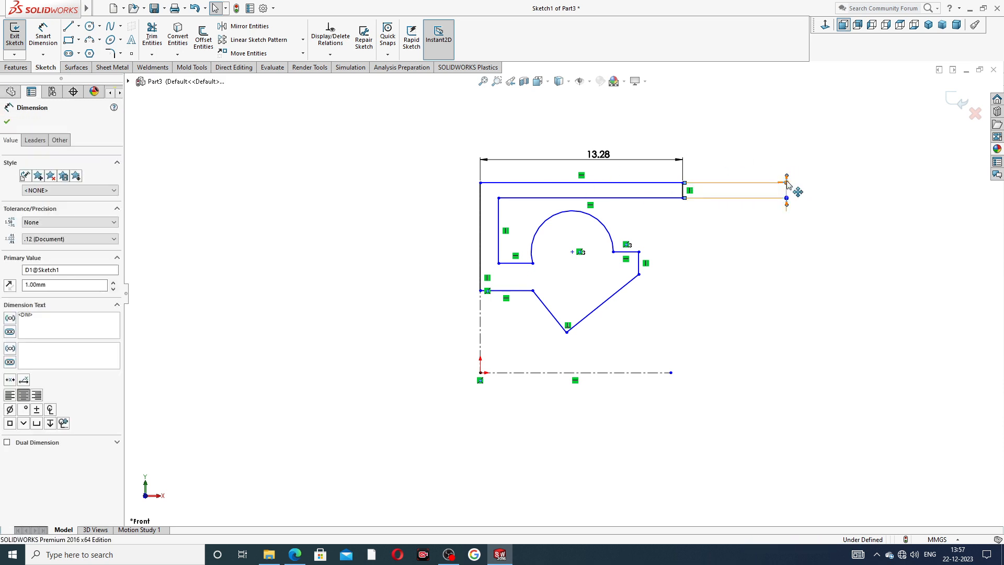
pyautogui.moveTo(787, 183); pyautogui.dragTo(703, 181)
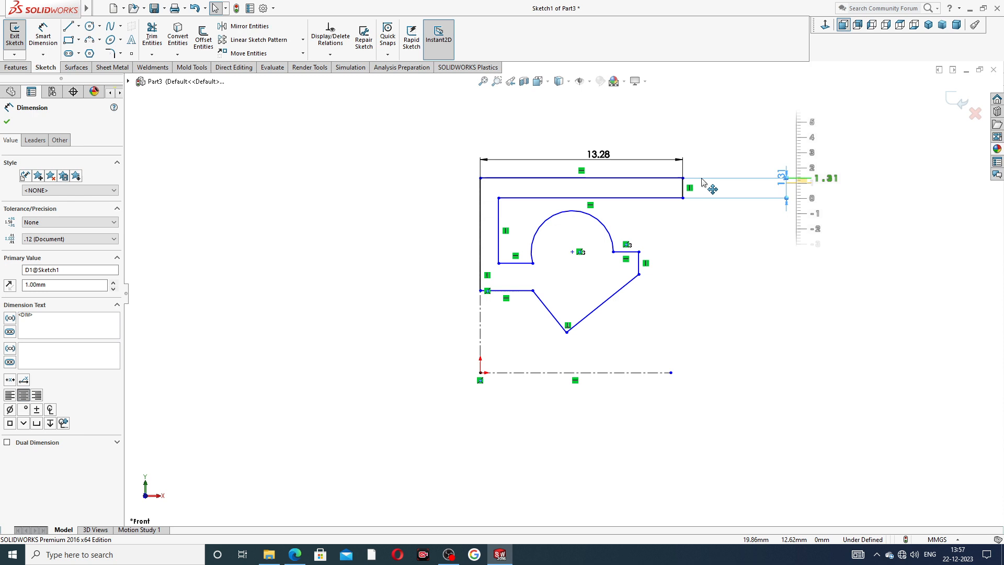
pyautogui.click(739, 221)
pyautogui.moveTo(780, 175); pyautogui.dragTo(716, 188)
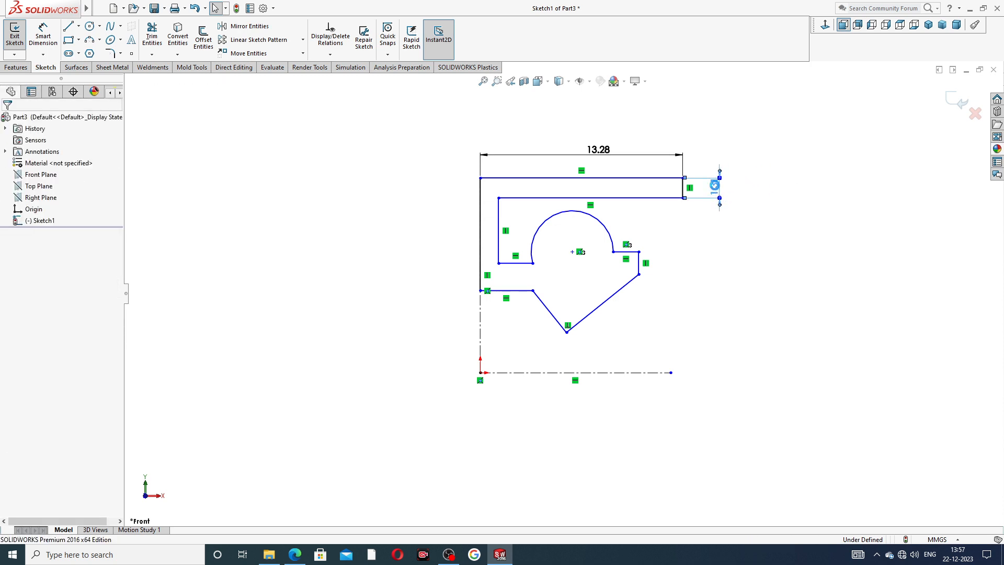
pyautogui.doubleClick(715, 188)
pyautogui.write('1')
pyautogui.press('Return')
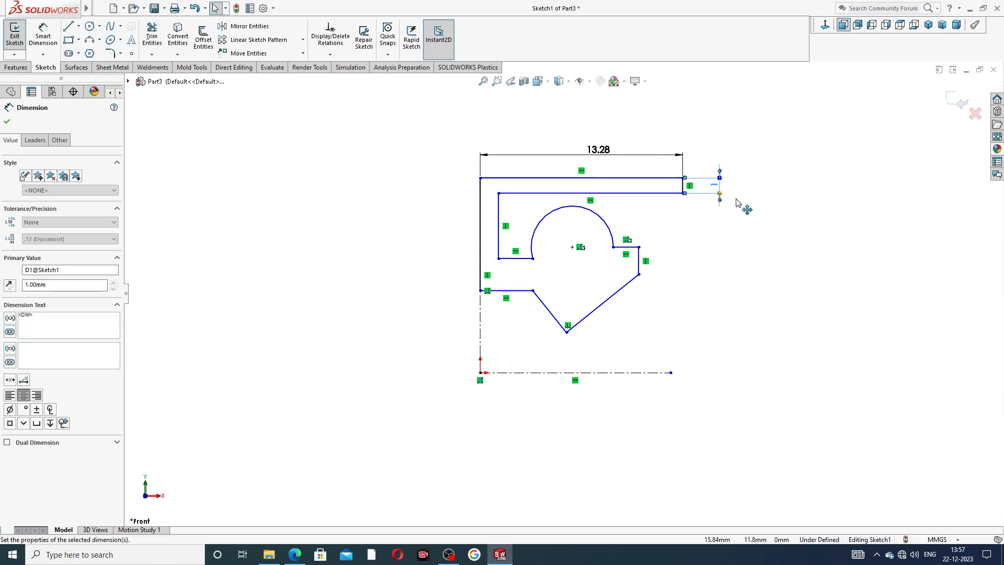
pyautogui.click(771, 198)
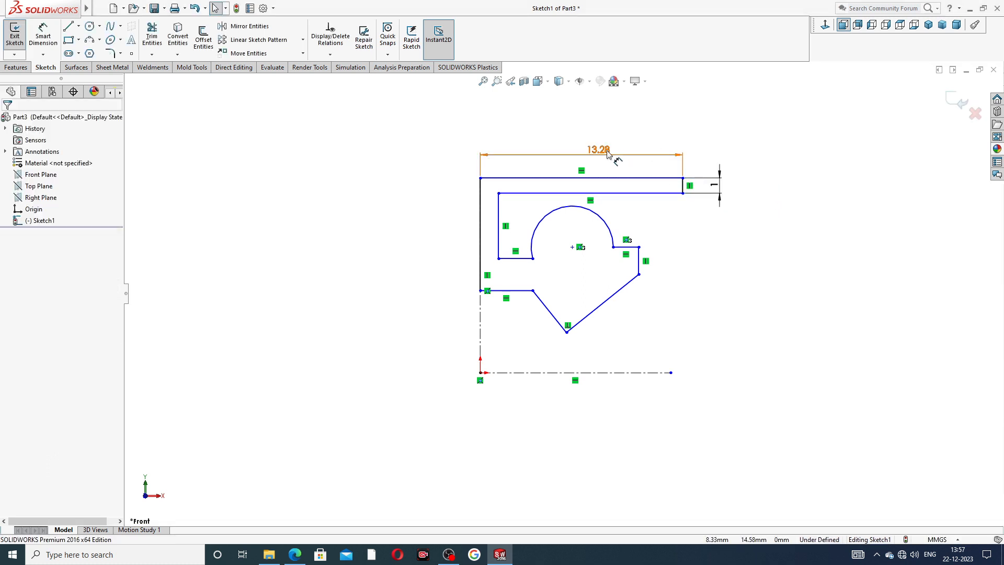
pyautogui.moveTo(609, 154); pyautogui.dragTo(607, 150)
pyautogui.click(772, 119)
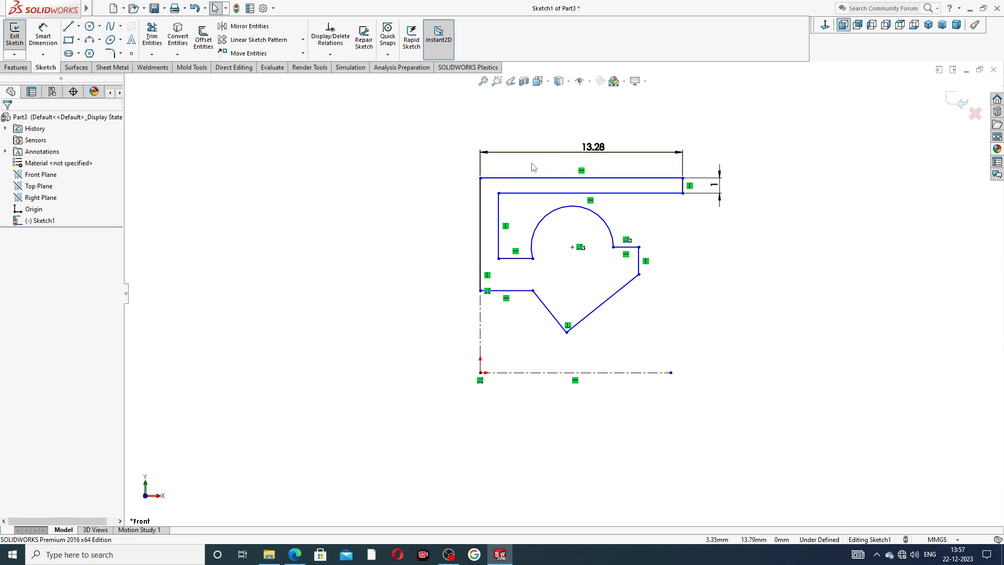
# Dimension the distance between the top edge and the profile's lower horizontal line as 5 mm.
pyautogui.click(44, 35)
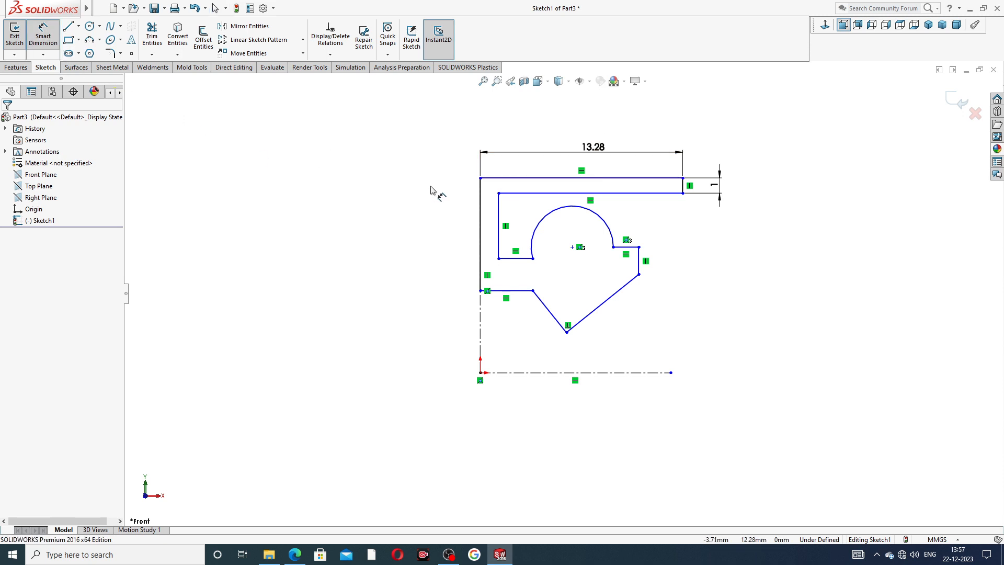
pyautogui.click(507, 179)
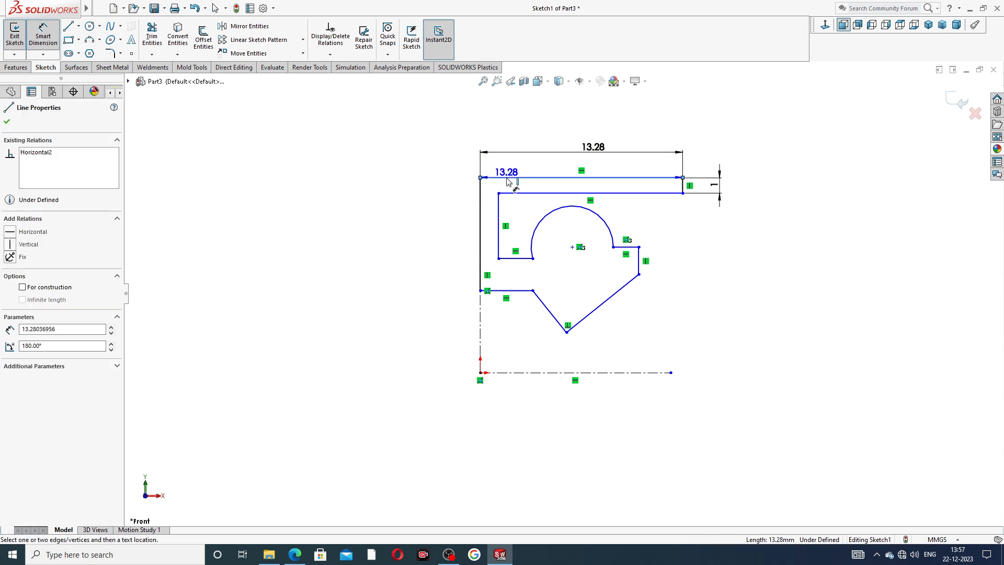
pyautogui.click(507, 290)
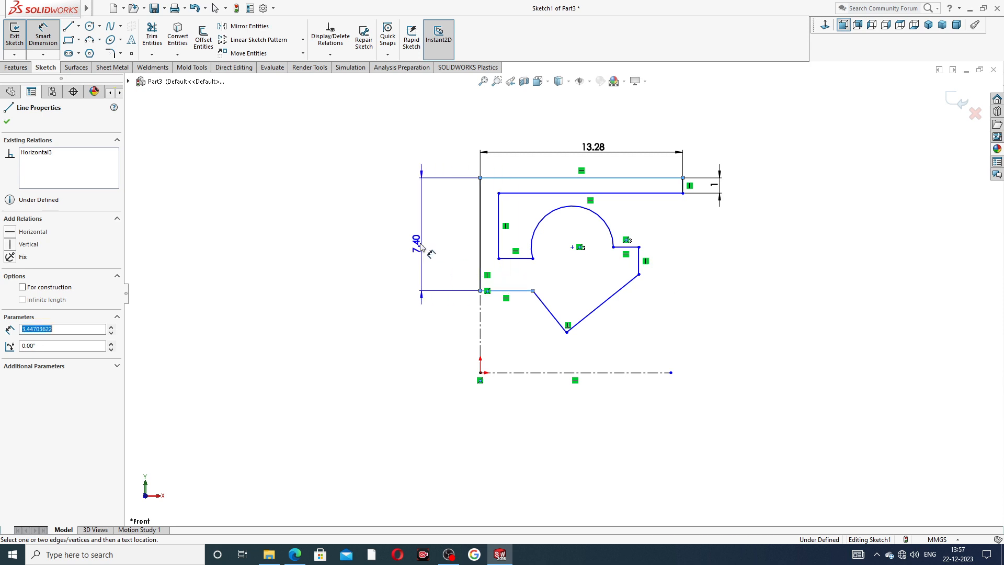
pyautogui.click(421, 247)
pyautogui.write('5')
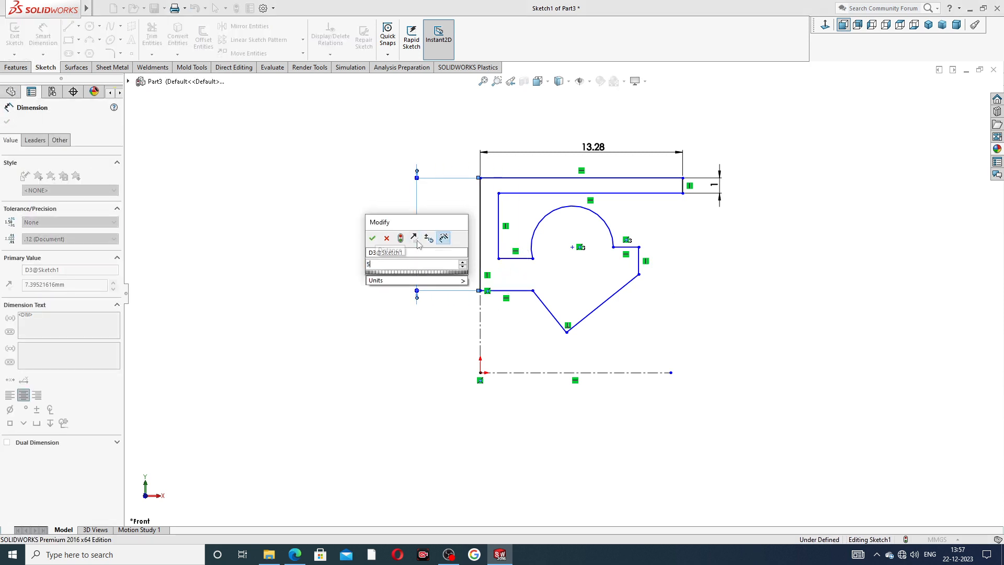
pyautogui.press('Return')
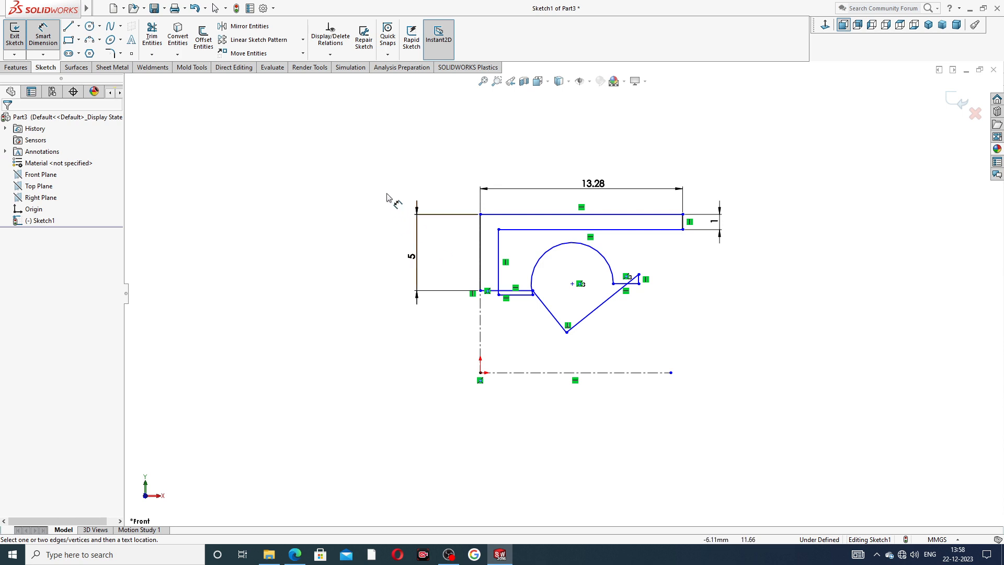
pyautogui.rightClick(386, 190)
pyautogui.click(413, 155)
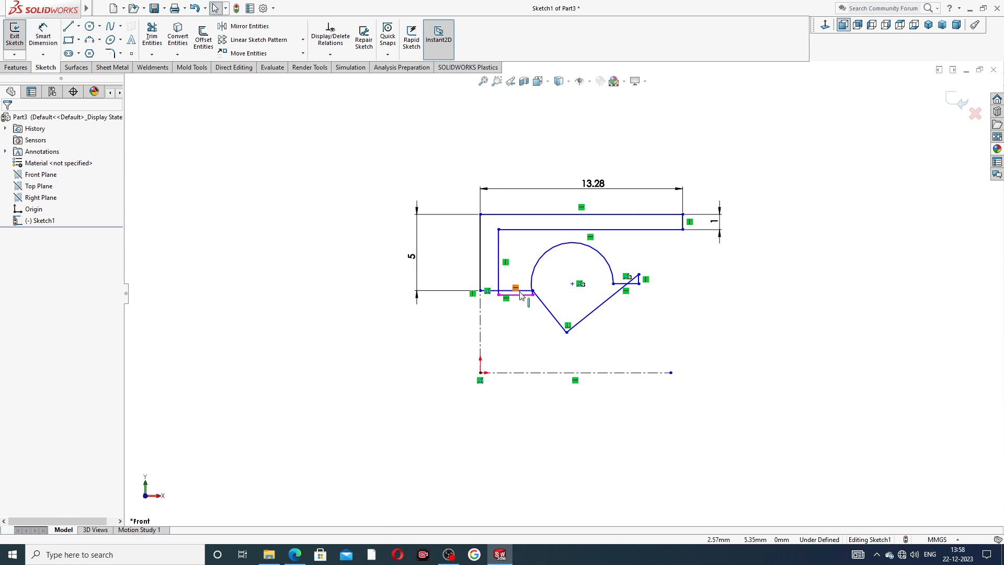
# Move the lower horizontal line below the inner one, and raise the short horizontal line beside the arc above the slanted line.
pyautogui.moveTo(524, 294); pyautogui.dragTo(524, 305)
pyautogui.click(679, 274)
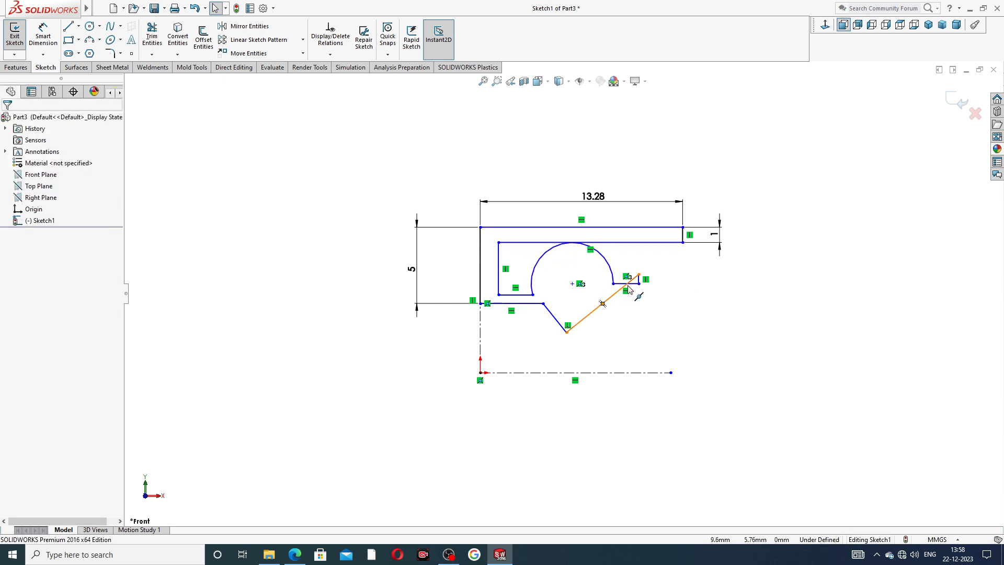
pyautogui.moveTo(639, 284); pyautogui.dragTo(639, 272)
pyautogui.click(673, 303)
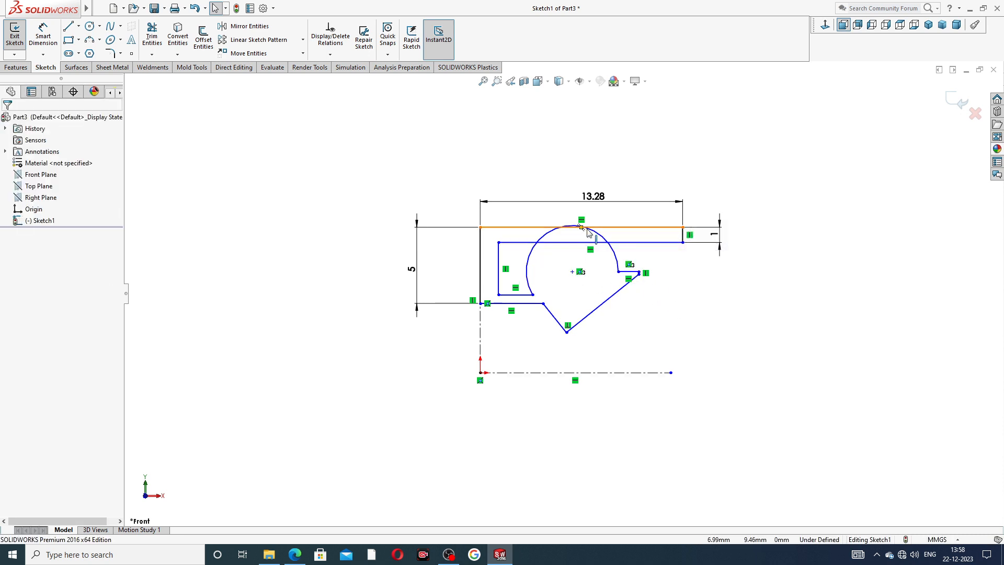
# Shrink the arc to a radius of about 1.74 mm so that it sits below the flange's inner line.
pyautogui.moveTo(591, 229)
pyautogui.mouseDown()
pyautogui.moveTo(592, 243)
pyautogui.moveTo(590, 228)
pyautogui.mouseUp()
pyautogui.click(678, 291)
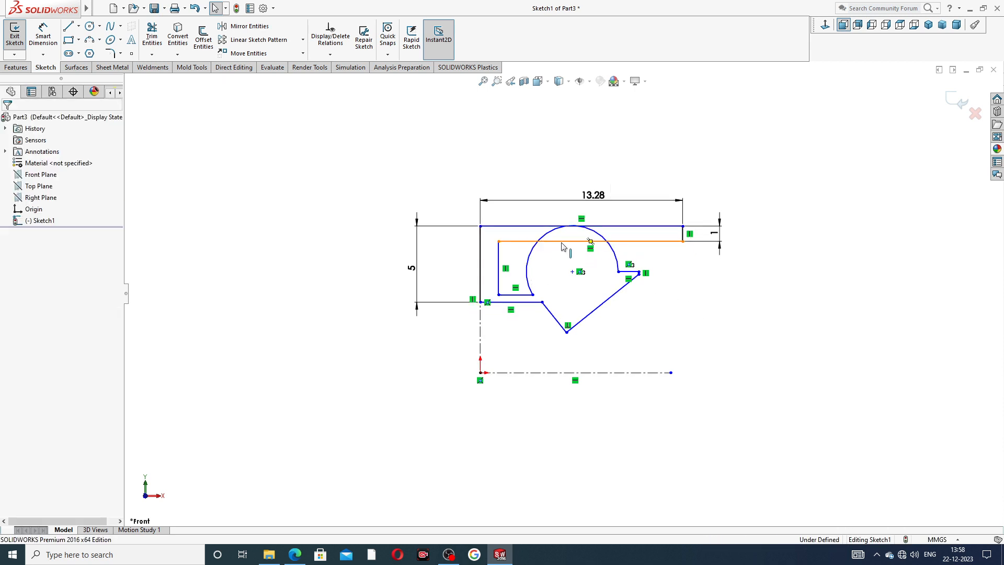
pyautogui.moveTo(605, 240); pyautogui.dragTo(597, 263)
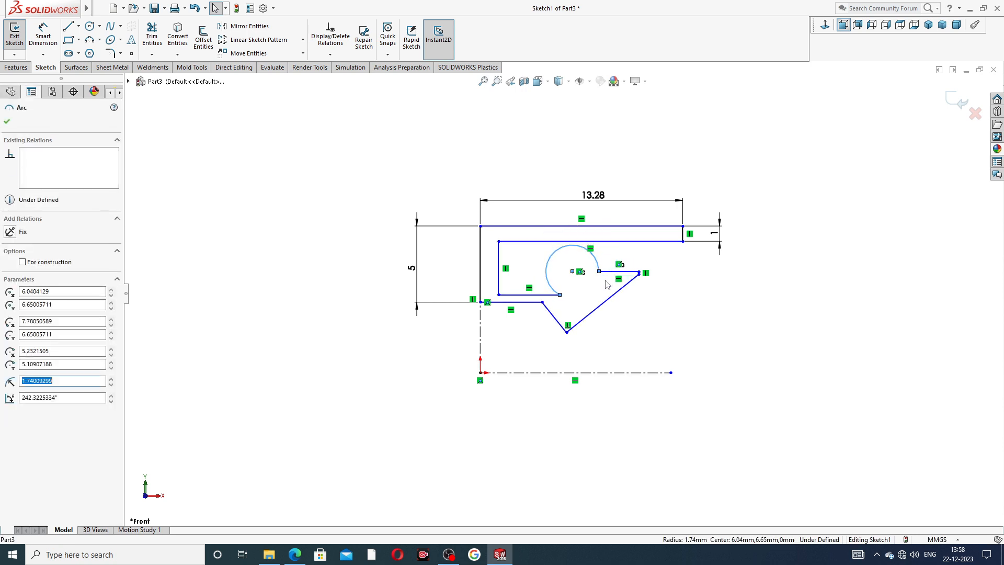
pyautogui.click(667, 294)
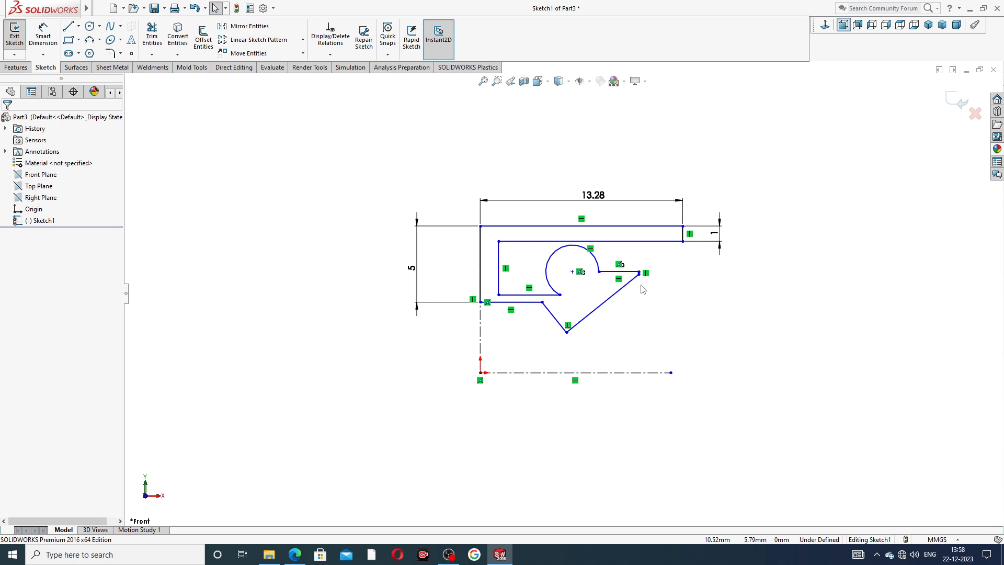
# Reposition the slanted line's upper end, the arc's left endpoint and the lower line's corner to open up the overlapping profile.
pyautogui.moveTo(640, 275)
pyautogui.mouseDown()
pyautogui.moveTo(634, 296)
pyautogui.moveTo(641, 276)
pyautogui.moveTo(637, 284)
pyautogui.mouseUp()
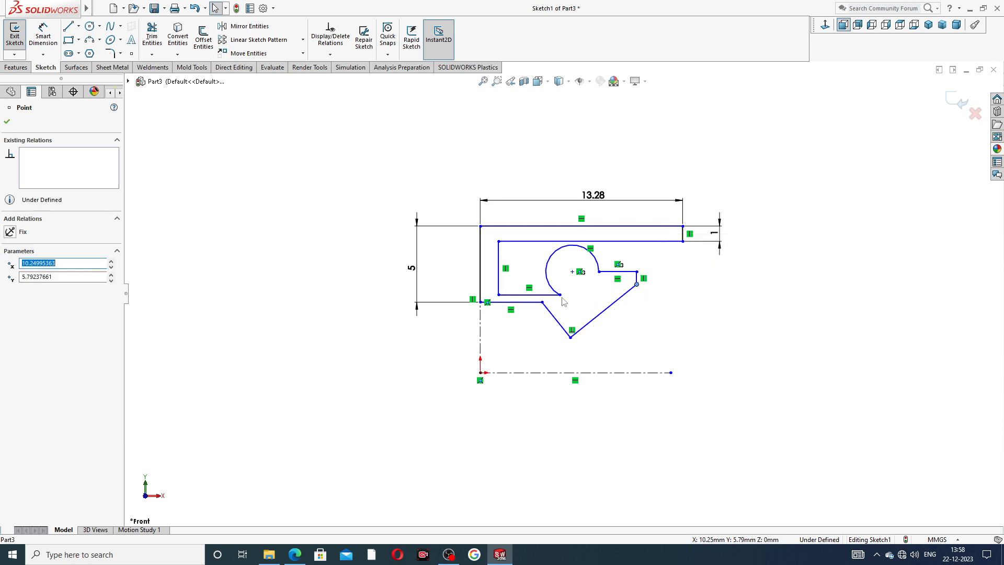
pyautogui.click(562, 297)
pyautogui.moveTo(560, 295)
pyautogui.mouseDown()
pyautogui.moveTo(544, 288)
pyautogui.moveTo(558, 289)
pyautogui.moveTo(557, 309)
pyautogui.mouseUp()
pyautogui.click(664, 320)
pyautogui.click(542, 302)
pyautogui.click(669, 320)
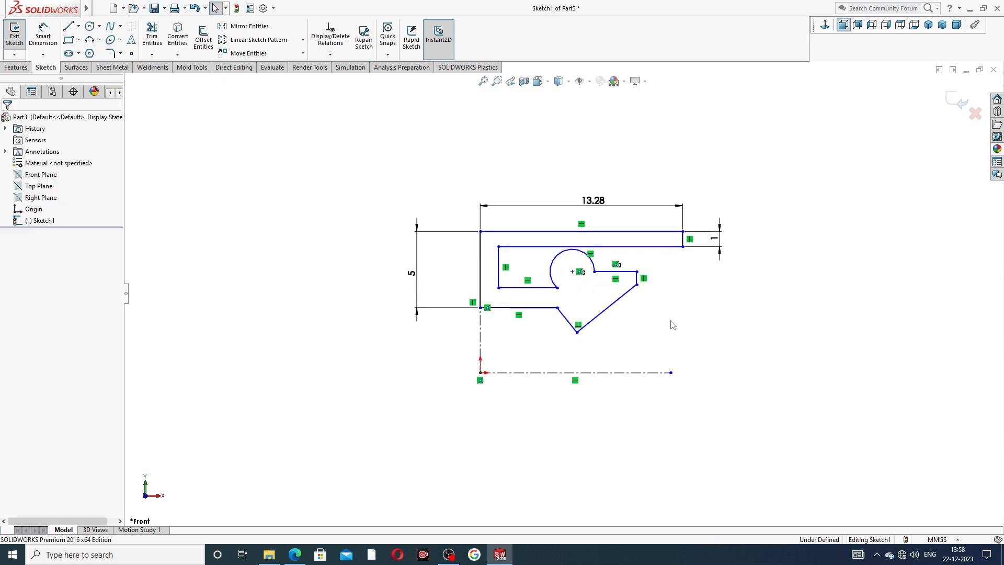
# Add a horizontal relation between the arc's center point and its left endpoint.
pyautogui.click(572, 272)
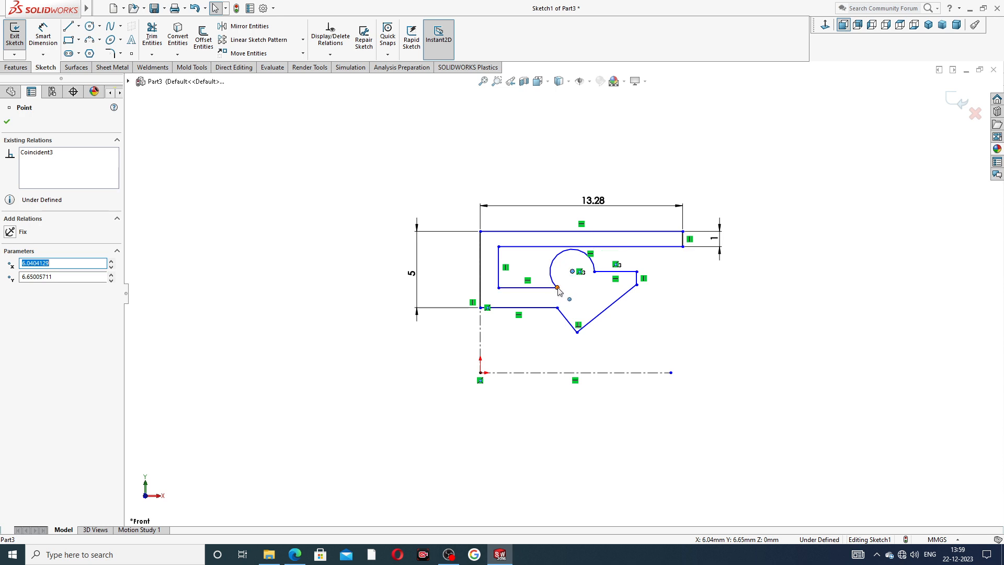
pyautogui.keyDown('ctrl'); pyautogui.click(557, 288); pyautogui.keyUp('ctrl')
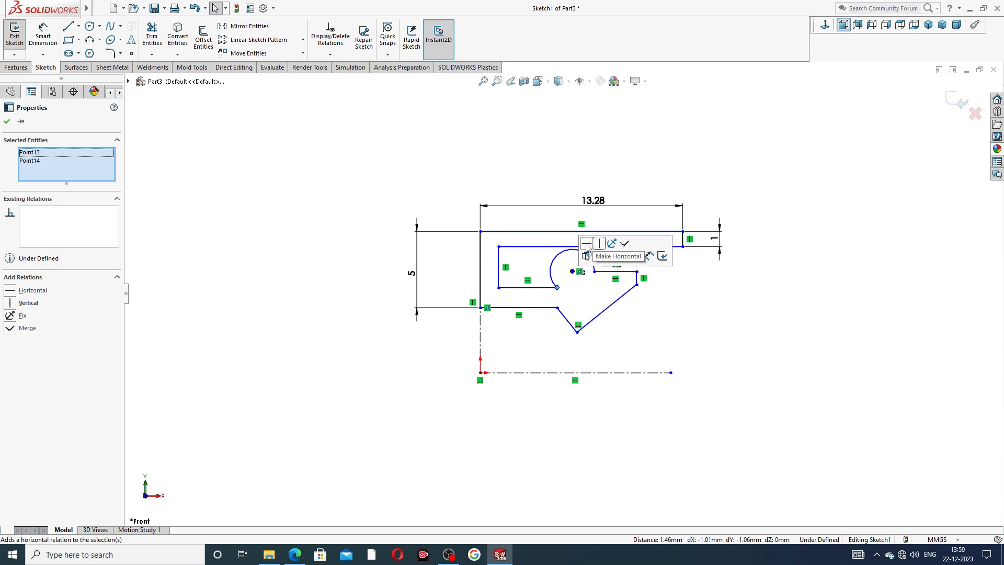
pyautogui.click(586, 250)
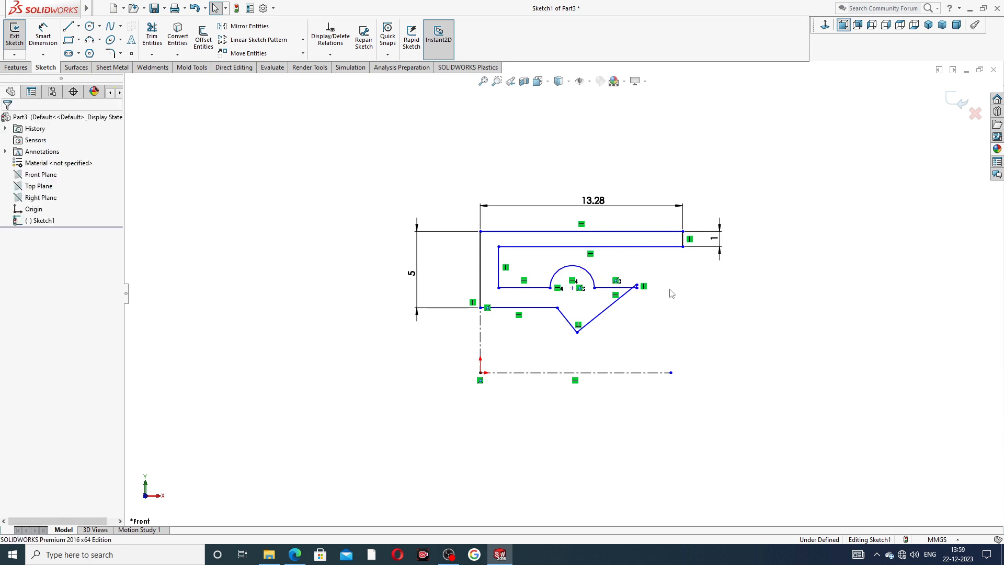
# Add a vertical relation between the arc's left endpoint and the corner where the lower horizontal line meets the short slanted line.
pyautogui.click(550, 288)
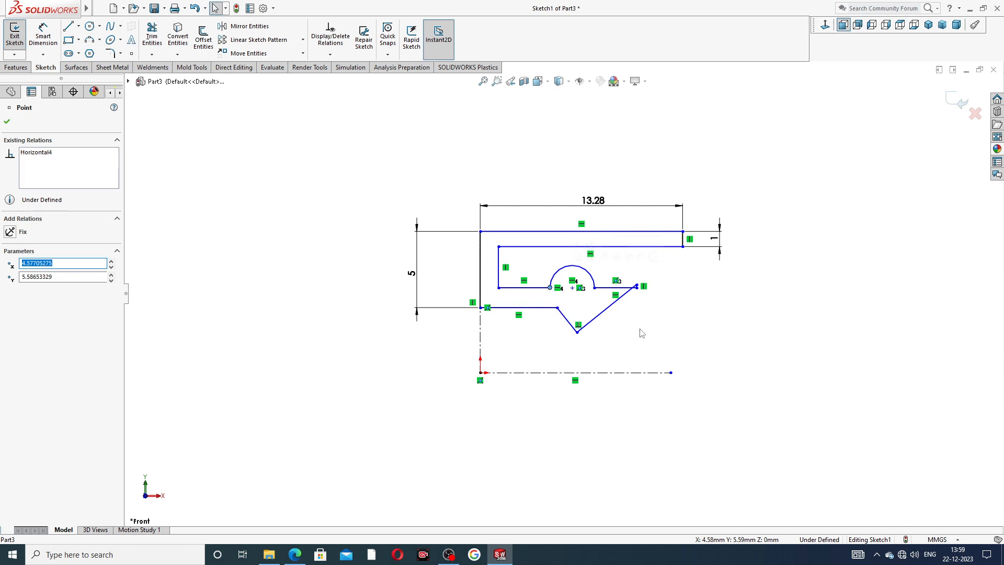
pyautogui.click(577, 317)
pyautogui.click(558, 309)
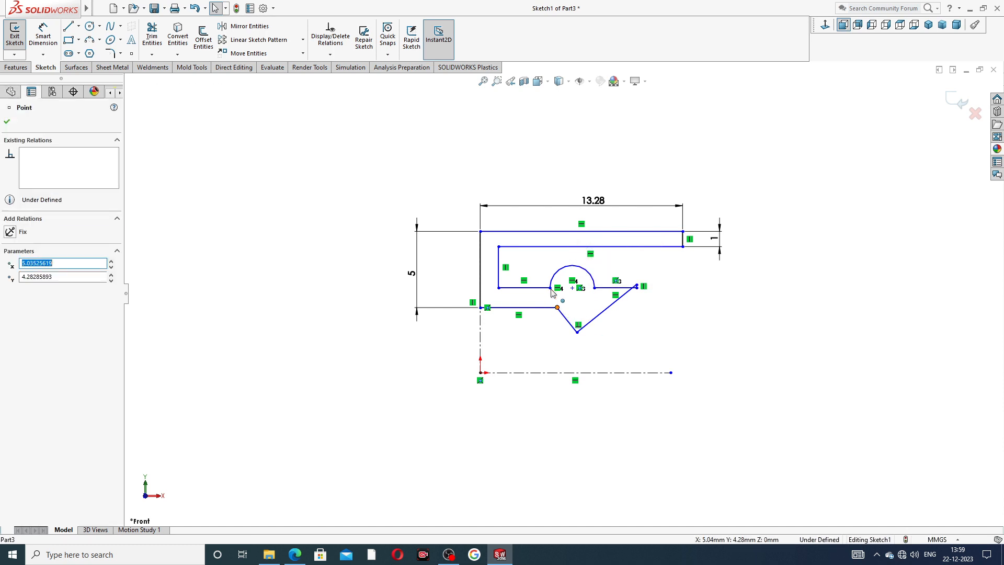
pyautogui.keyDown('ctrl'); pyautogui.click(550, 288); pyautogui.keyUp('ctrl')
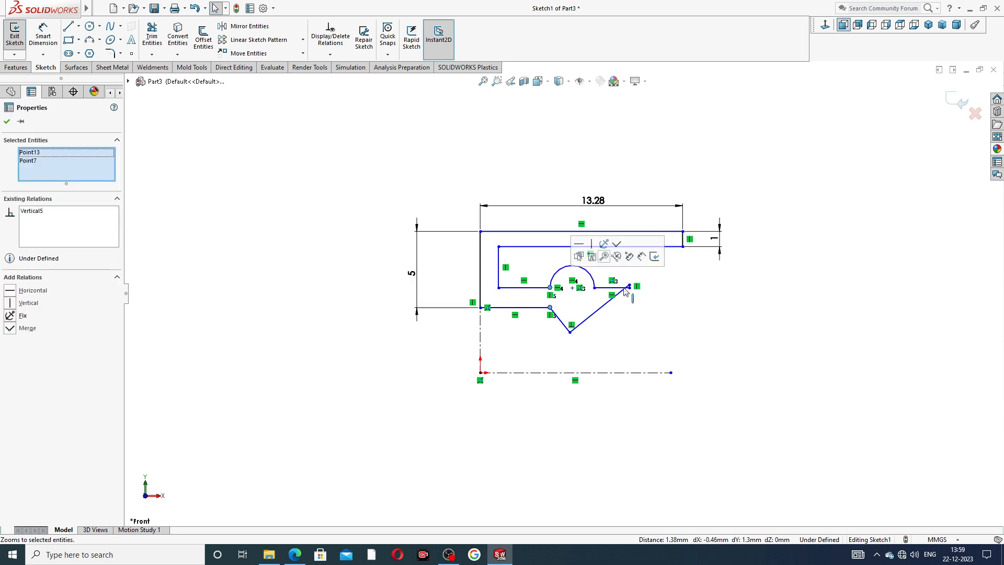
pyautogui.click(592, 245)
pyautogui.scroll(-2, 554, 302)
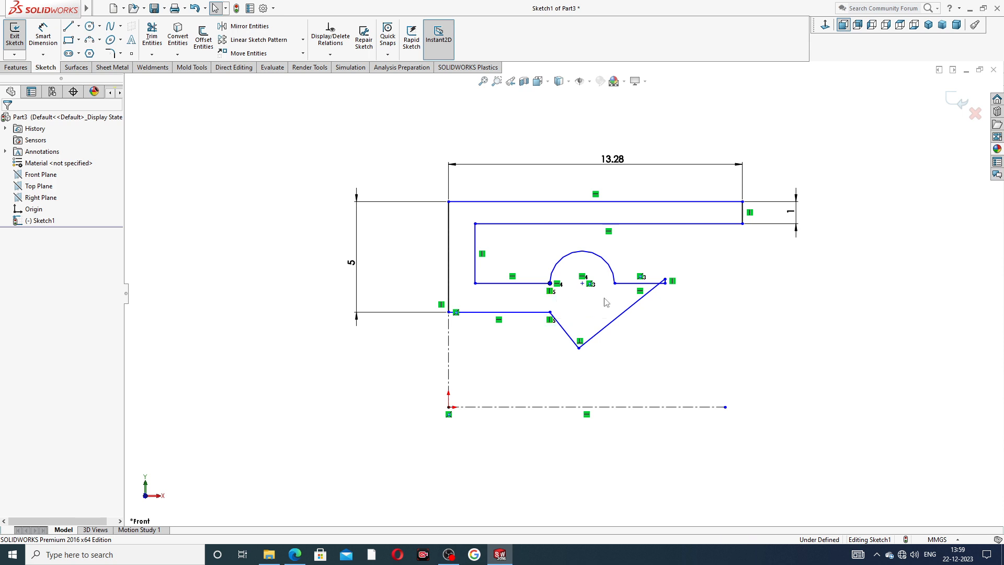
# Pull the lower end of the short vertical line down to lengthen it and uncross the long slanted line.
pyautogui.moveTo(665, 282)
pyautogui.mouseDown()
pyautogui.moveTo(667, 308)
pyautogui.moveTo(665, 297)
pyautogui.mouseUp()
pyautogui.press('Escape')
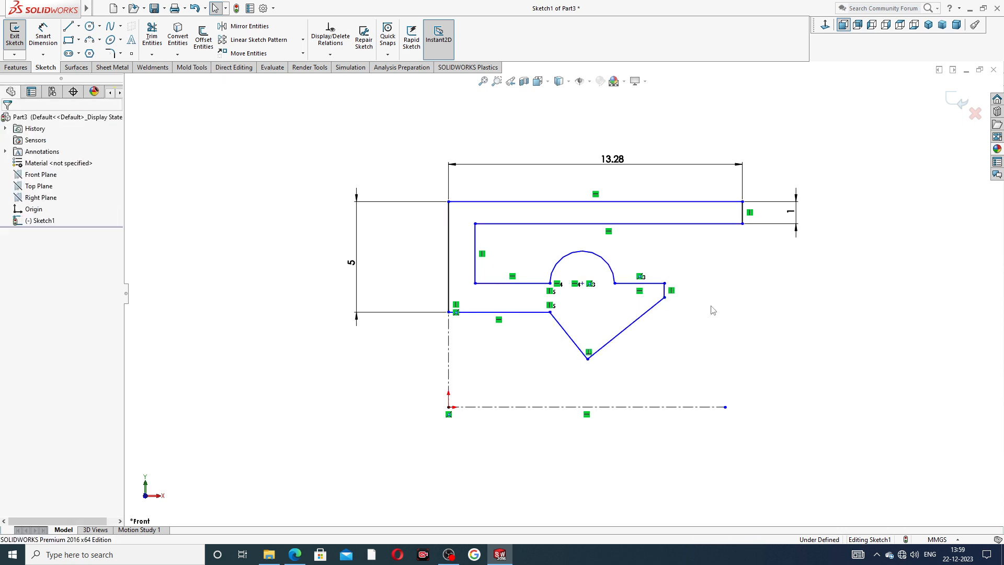
# Try to set the top horizontal line's length to 7 mm.
pyautogui.doubleClick(614, 158)
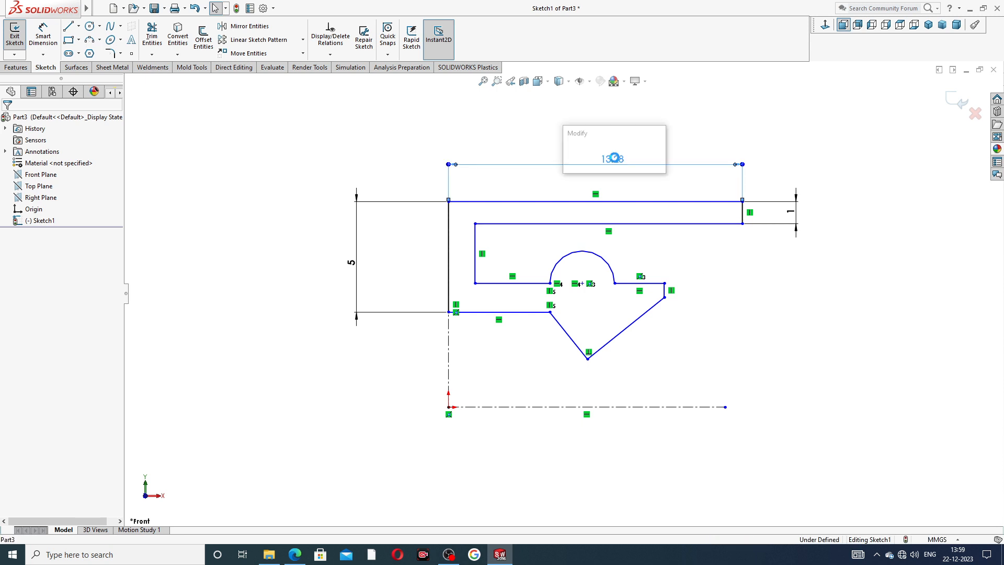
pyautogui.write('7')
pyautogui.press('Return')
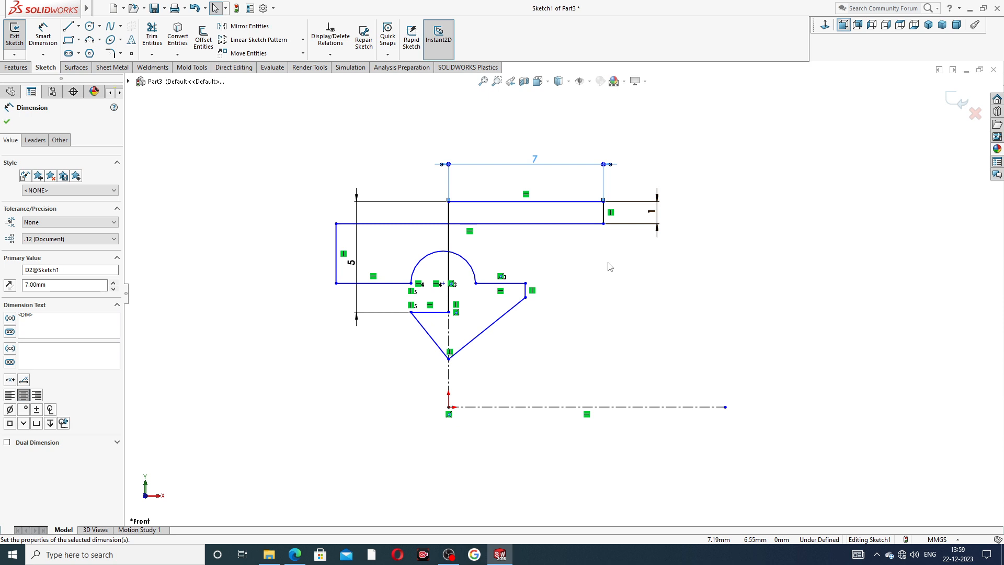
pyautogui.hotkey('ctrl', 'z')
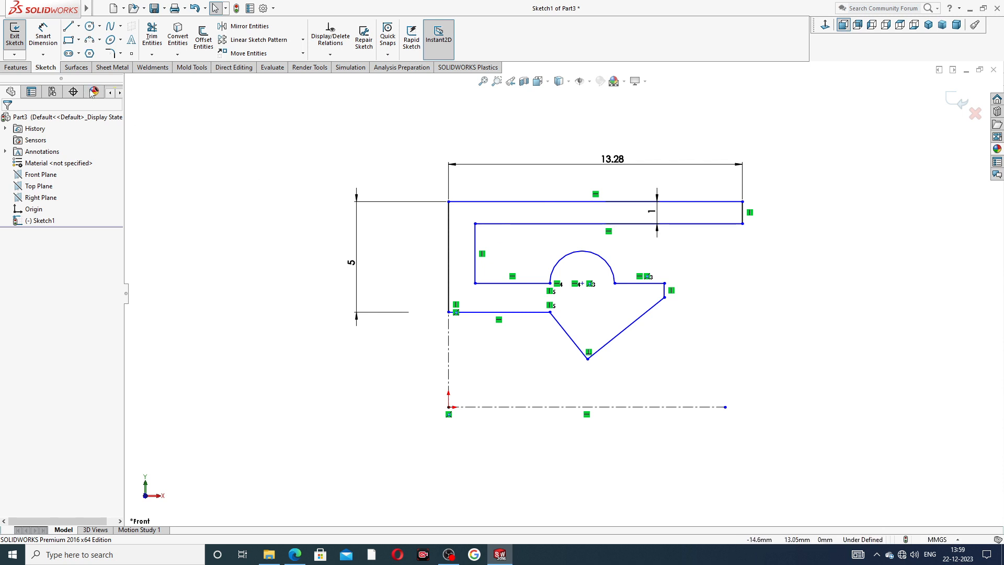
# Dimension the inner vertical line's length at 2.5 mm.
pyautogui.click(43, 37)
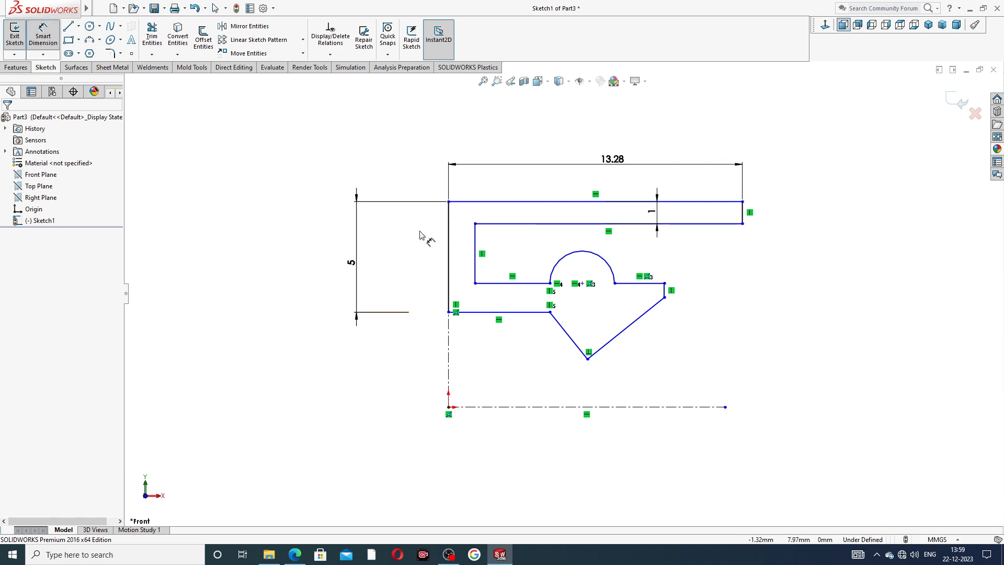
pyautogui.click(475, 245)
pyautogui.click(438, 256)
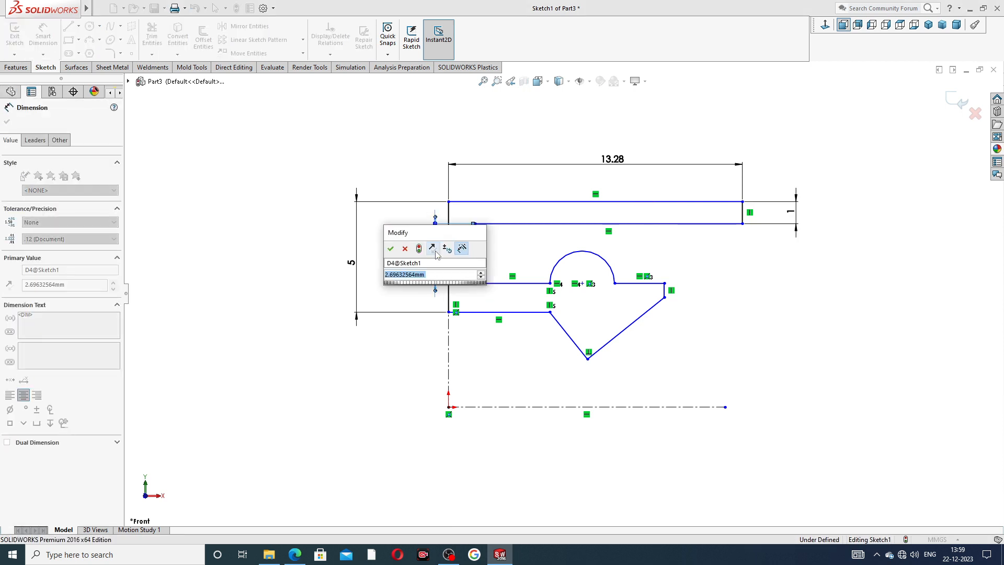
pyautogui.write('2.5')
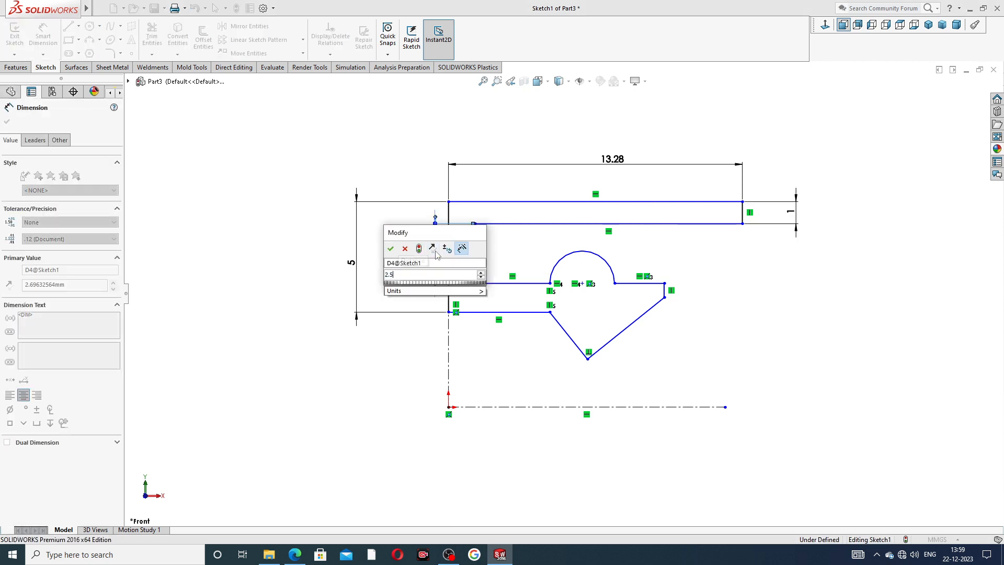
pyautogui.press('Return')
pyautogui.click(703, 287)
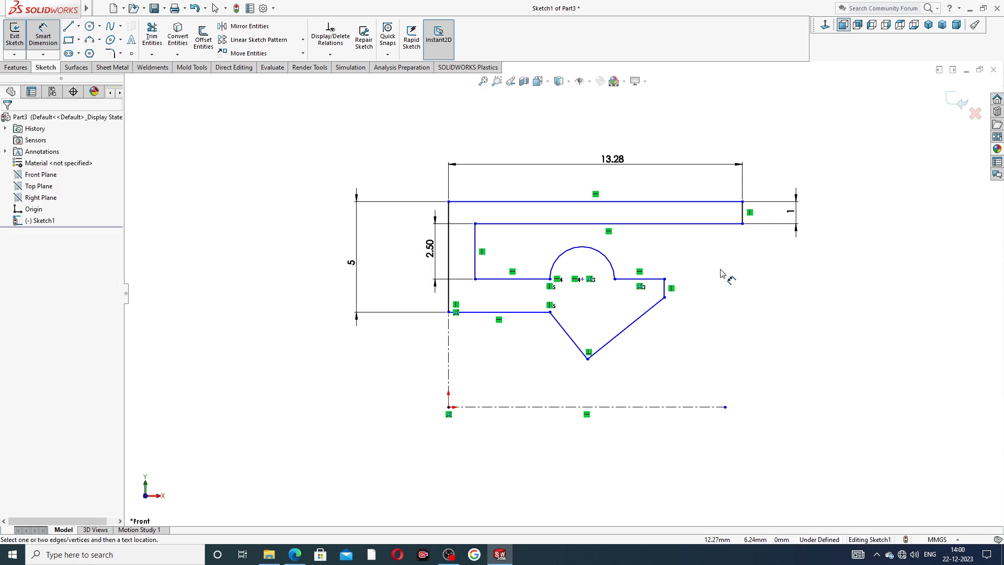
pyautogui.rightClick(774, 159)
pyautogui.click(799, 155)
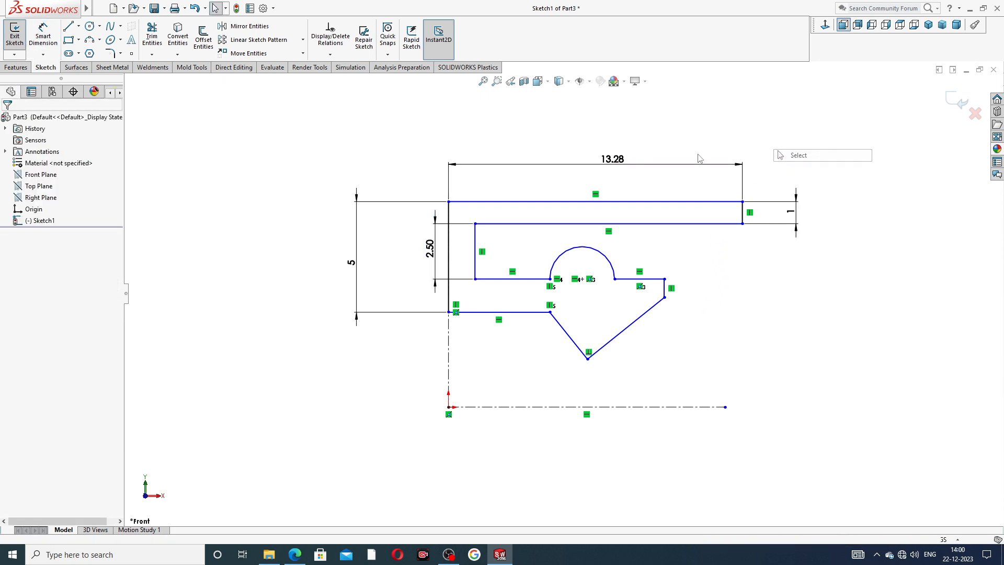
# Delete the top line's length dimension and shorten the flange to a length of about 9.41 mm.
pyautogui.click(645, 166)
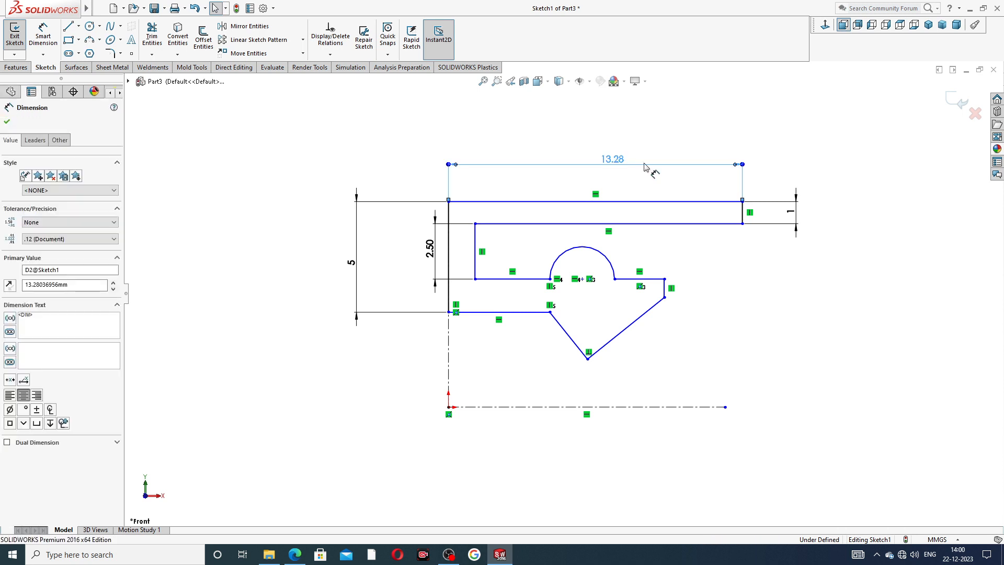
pyautogui.press('Delete')
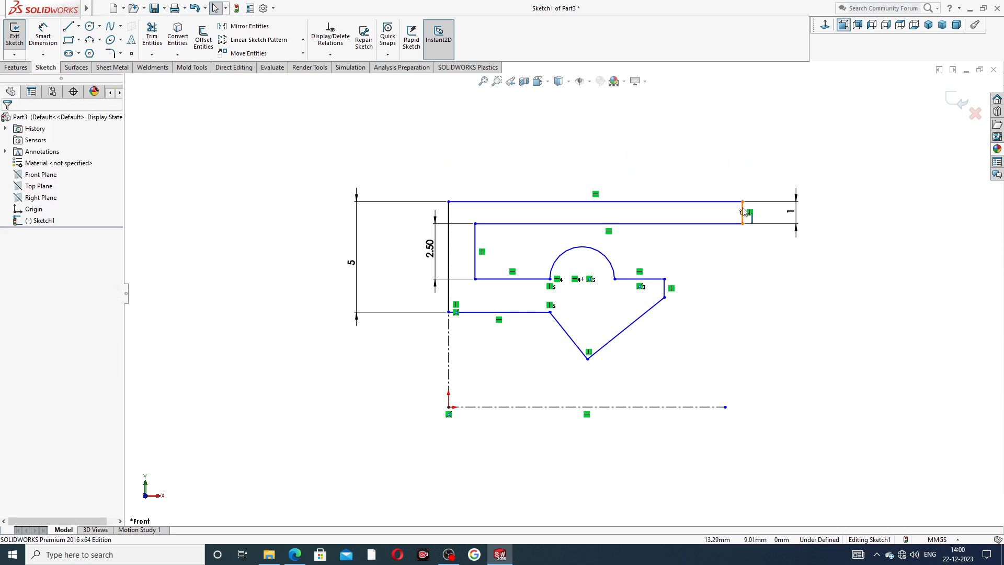
pyautogui.moveTo(743, 203); pyautogui.dragTo(657, 200)
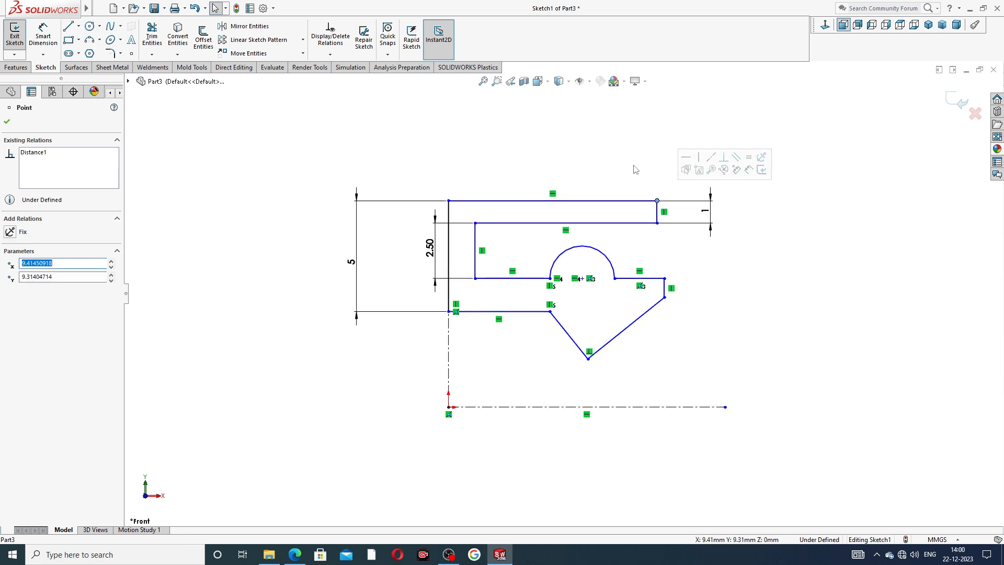
pyautogui.click(636, 169)
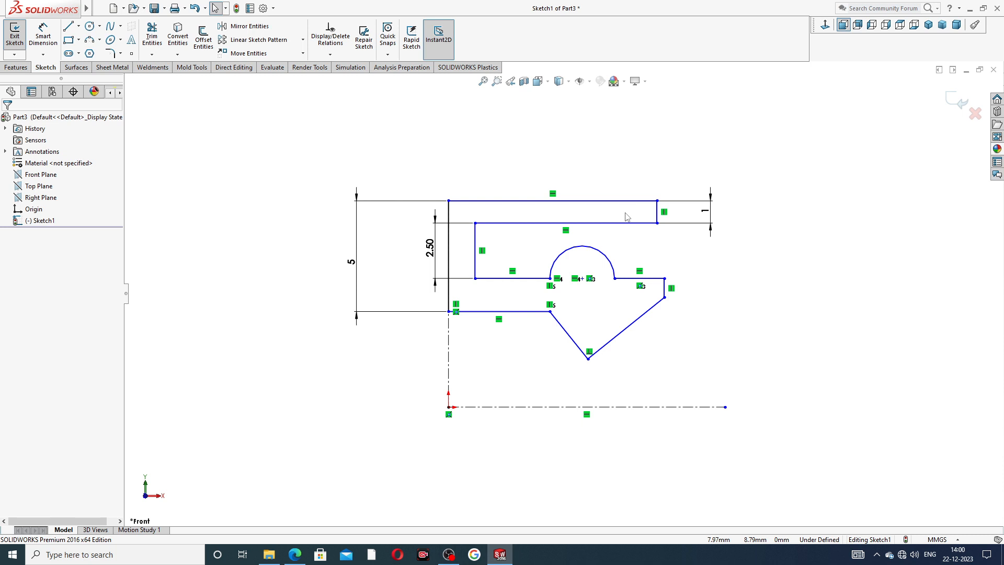
# Dimension the distance between the outer and inner vertical lines at 1 mm.
pyautogui.click(43, 36)
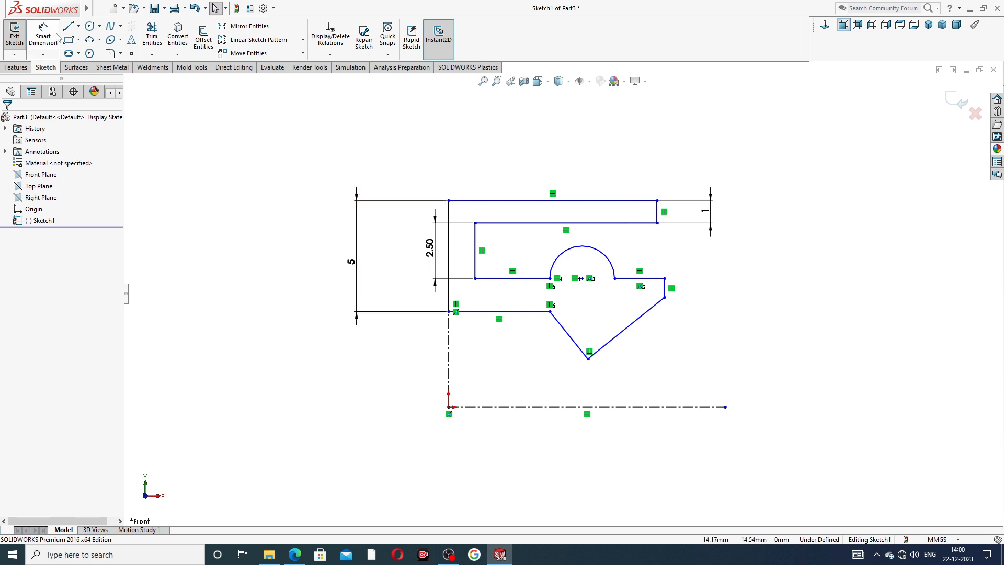
pyautogui.click(479, 236)
pyautogui.click(449, 233)
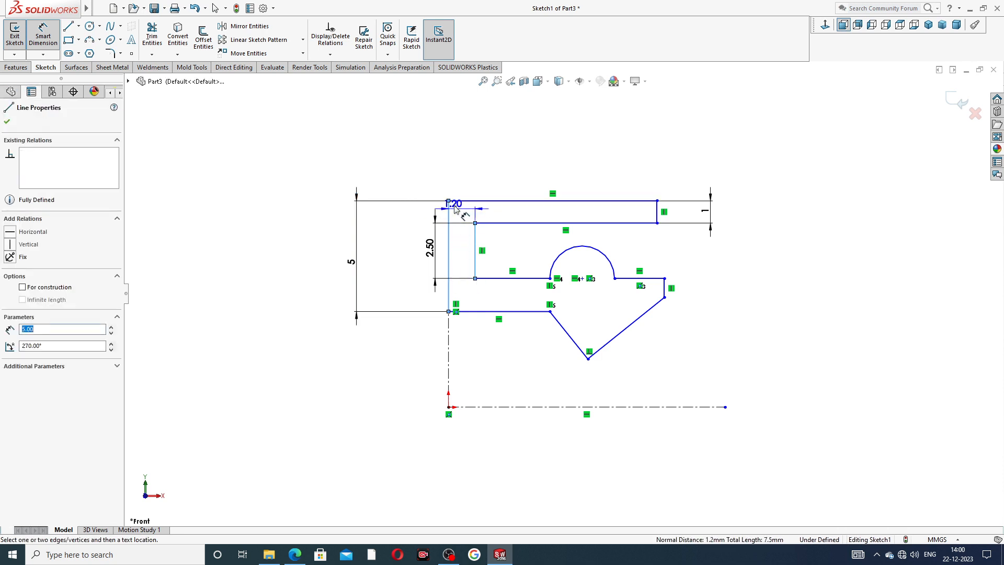
pyautogui.click(459, 189)
pyautogui.write('1')
pyautogui.press('Return')
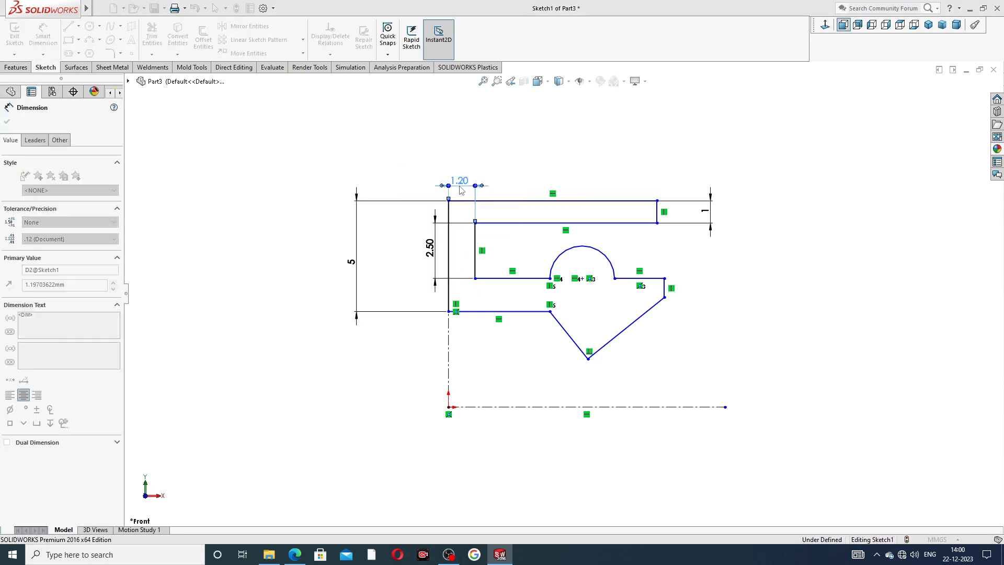
# Dimension the top horizontal line's length at 7 mm.
pyautogui.click(518, 201)
pyautogui.click(516, 170)
pyautogui.write('7')
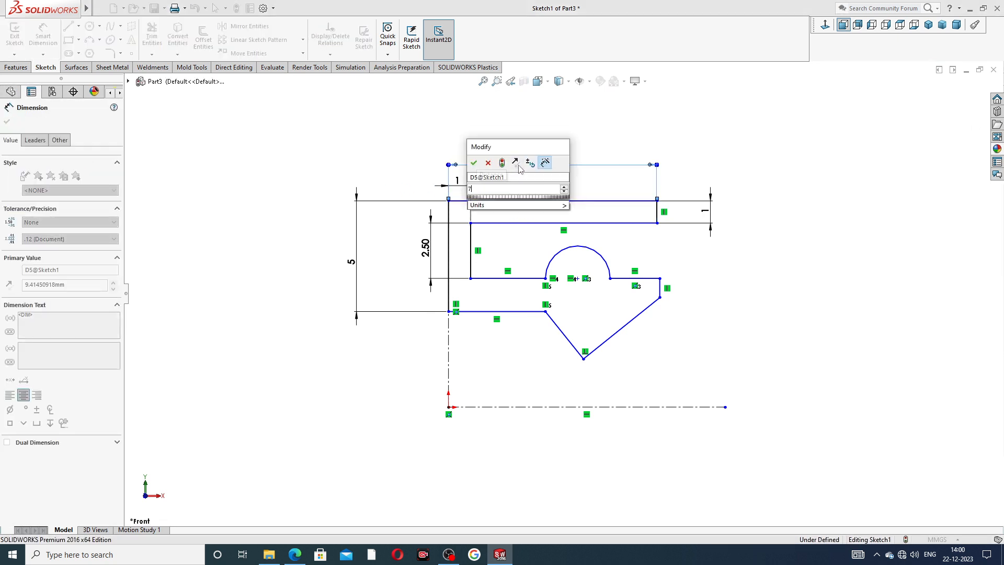
pyautogui.press('Return')
pyautogui.click(686, 157)
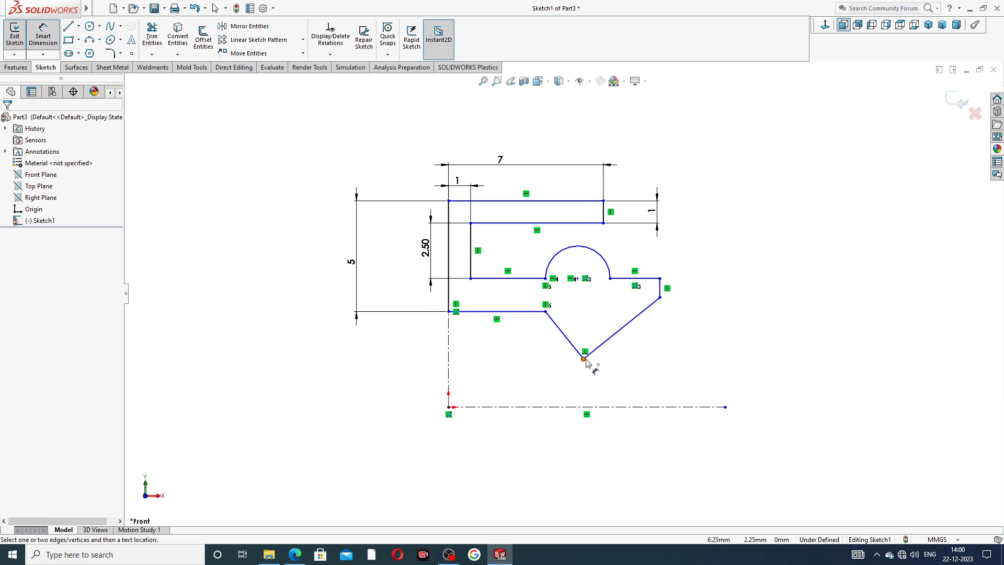
# Dimension the height from the horizontal centerline to the profile's lowest pointed corner at 8.5 mm.
pyautogui.click(585, 359)
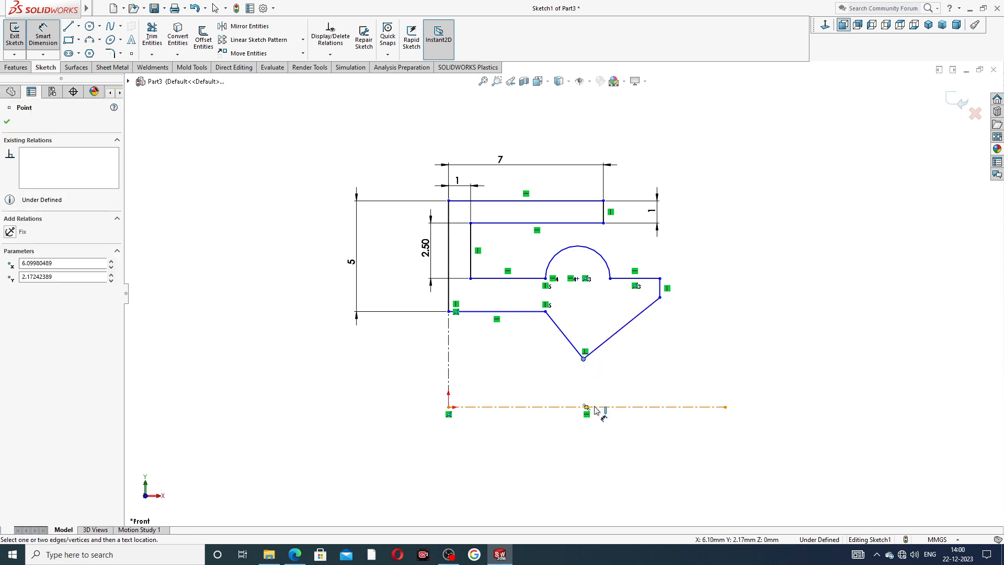
pyautogui.click(595, 408)
pyautogui.click(776, 381)
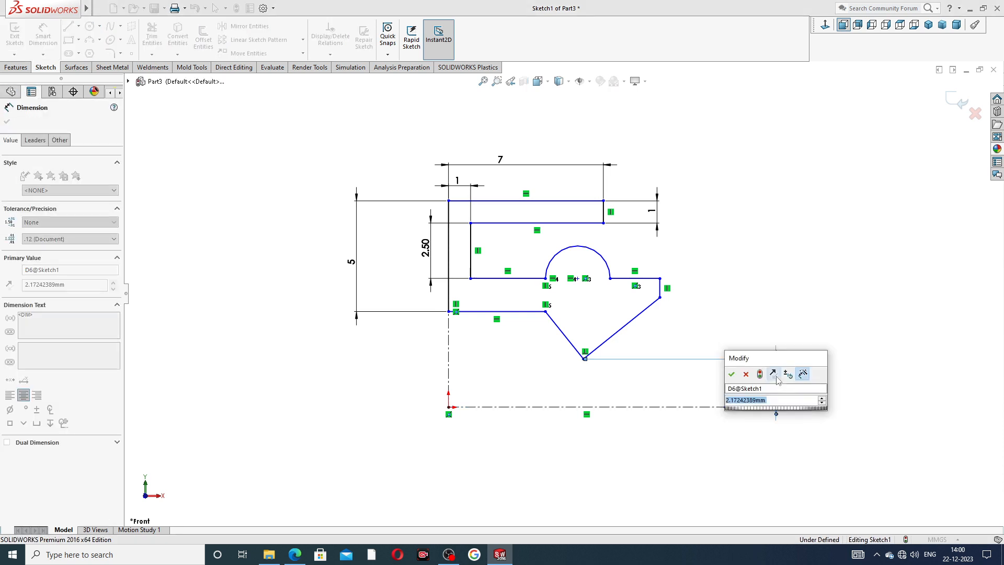
pyautogui.write('8.5')
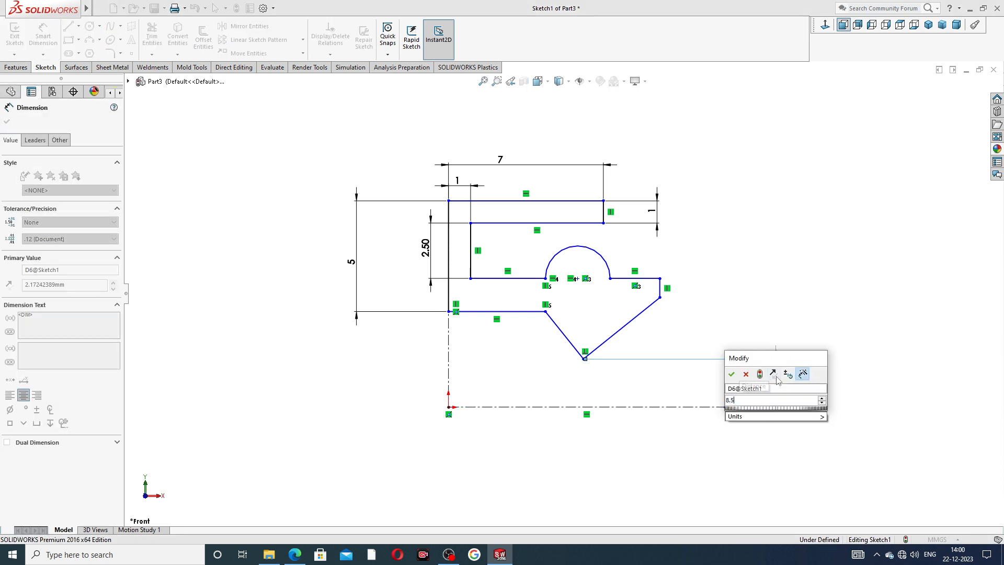
pyautogui.press('Return')
pyautogui.click(808, 234)
pyautogui.scroll(3, 714, 145)
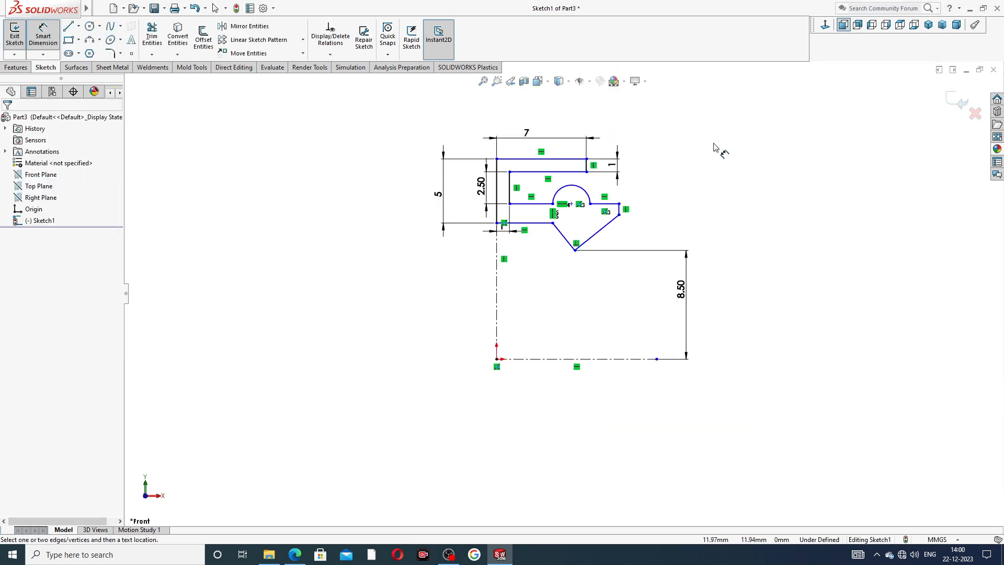
pyautogui.scroll(-4, 594, 176)
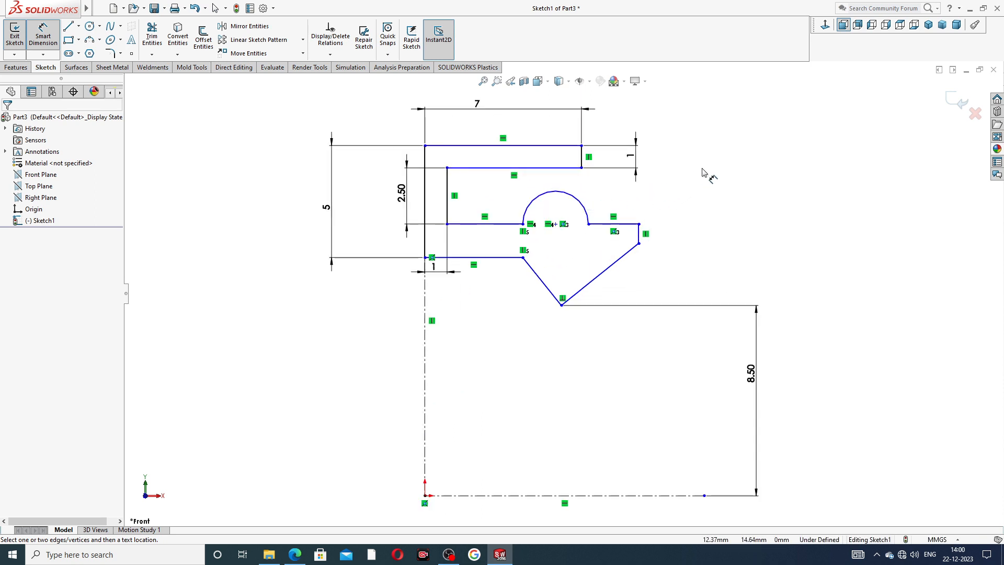
# Move the 1 mm dimension between the two vertical lines above the flange's top line.
pyautogui.rightClick(725, 151)
pyautogui.click(752, 156)
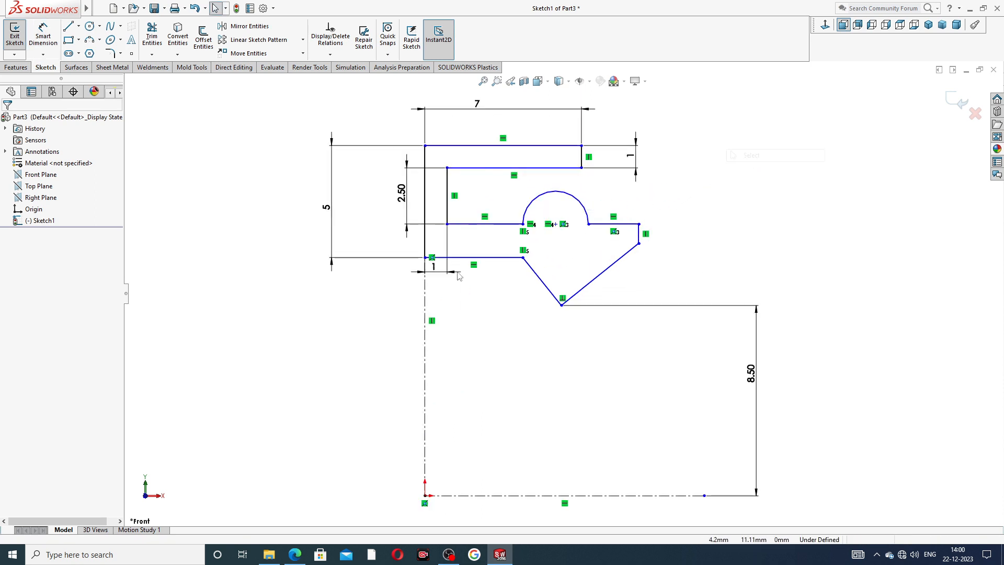
pyautogui.moveTo(433, 268); pyautogui.dragTo(439, 132)
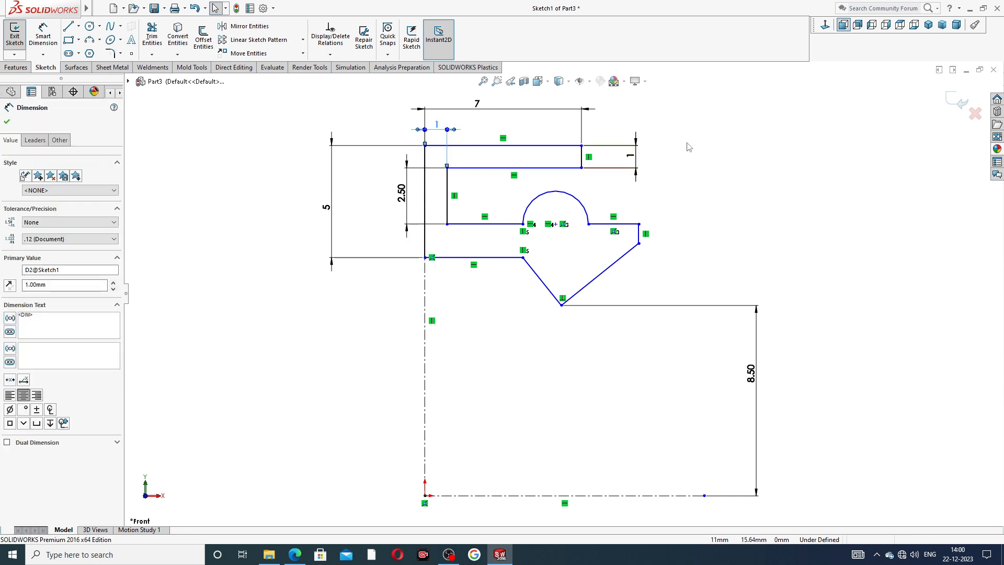
pyautogui.click(734, 160)
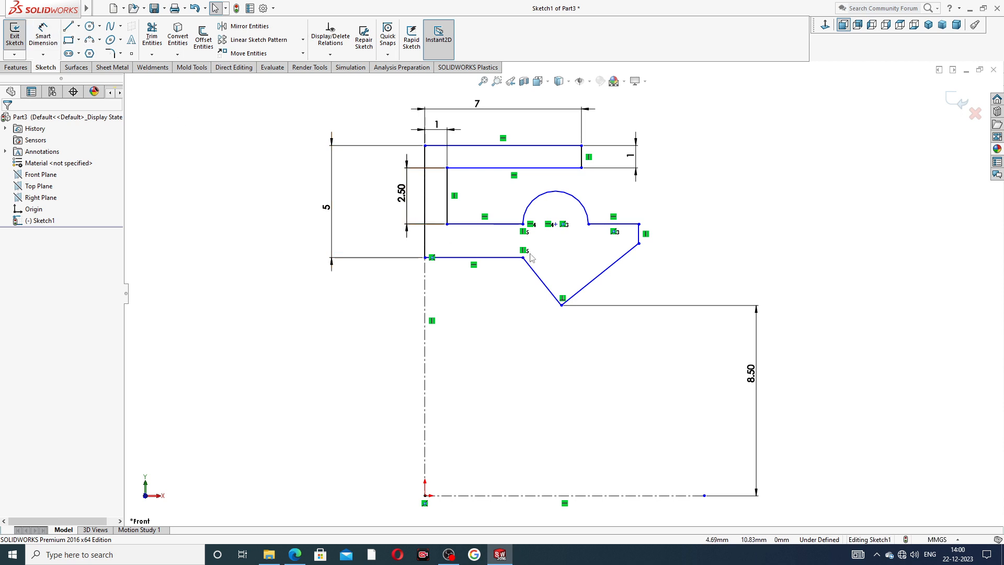
# Add a driven dimension between the inner and lower horizontal lines, placed beyond the short vertical line.
pyautogui.click(43, 34)
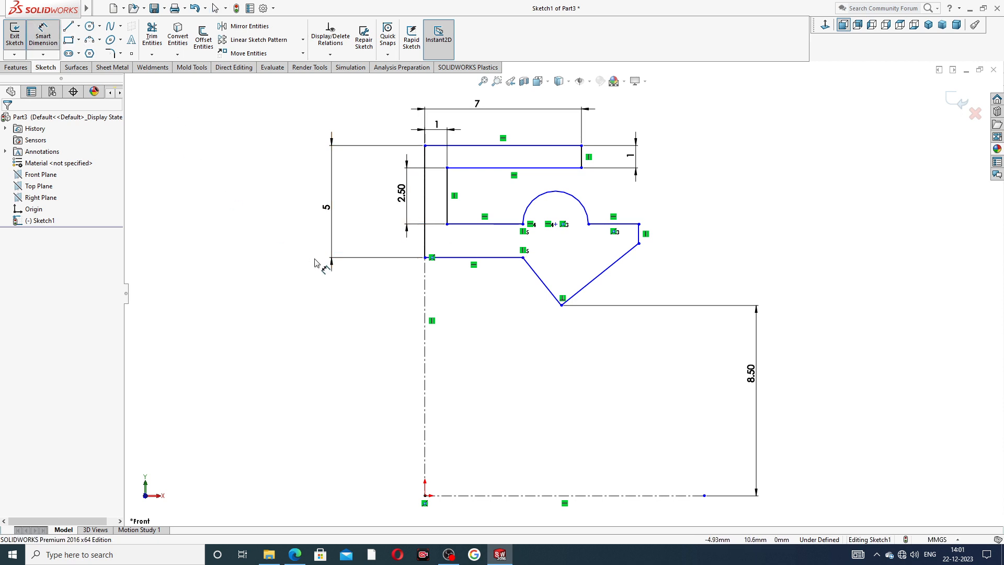
pyautogui.click(330, 272)
pyautogui.click(482, 224)
pyautogui.click(612, 224)
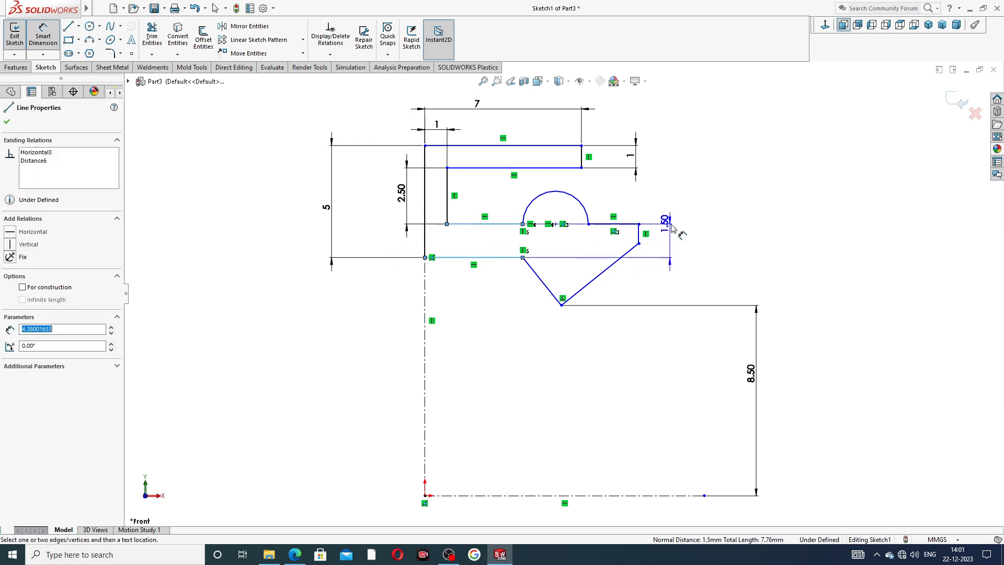
pyautogui.click(668, 230)
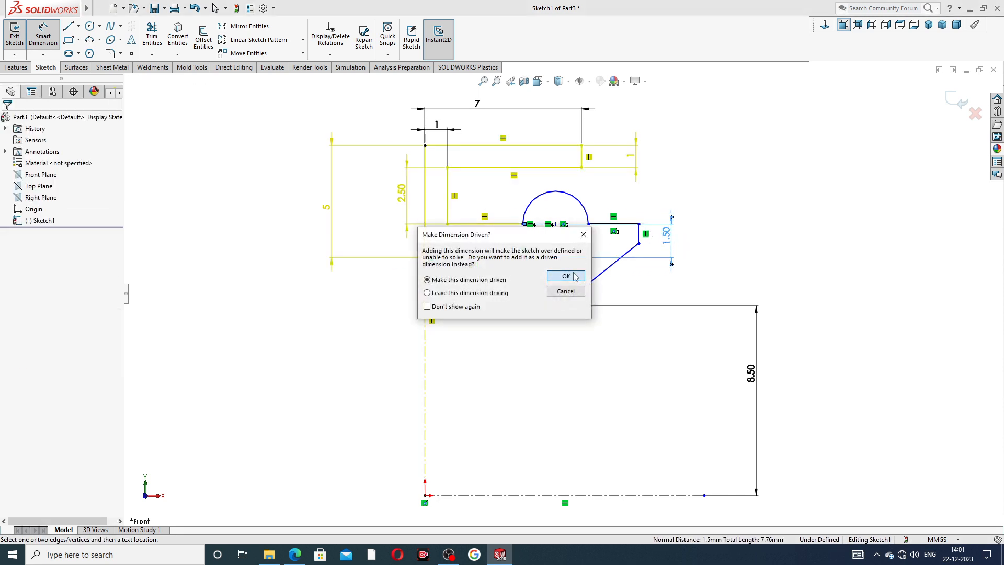
pyautogui.click(566, 276)
pyautogui.click(664, 238)
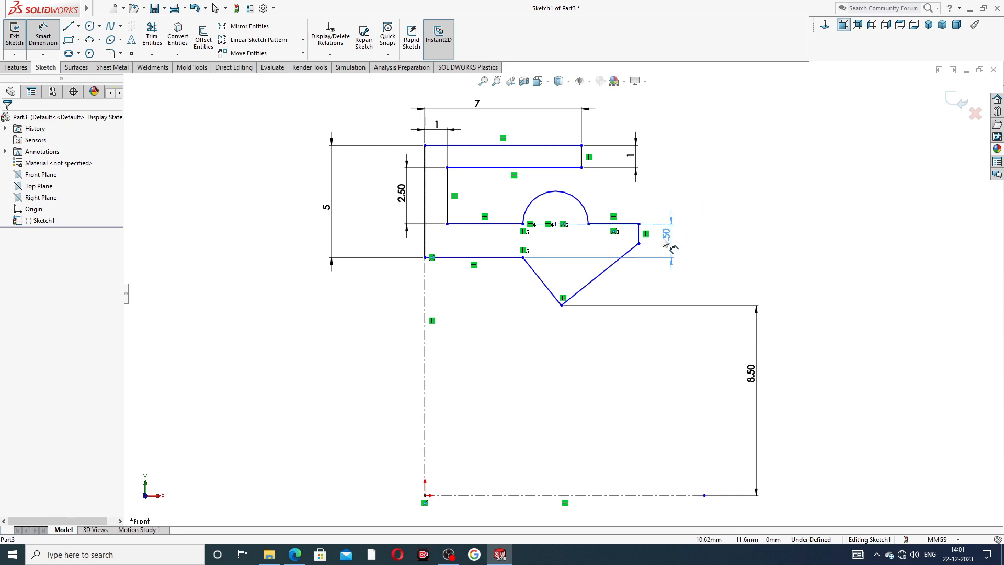
pyautogui.click(712, 187)
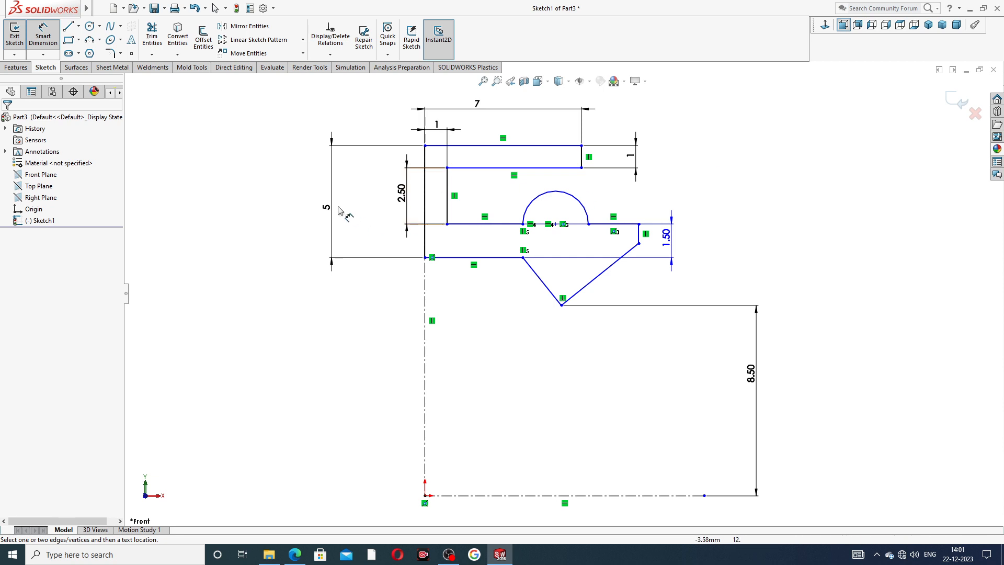
# Move the 5 mm height dimension closer to the profile.
pyautogui.moveTo(327, 208); pyautogui.dragTo(370, 192)
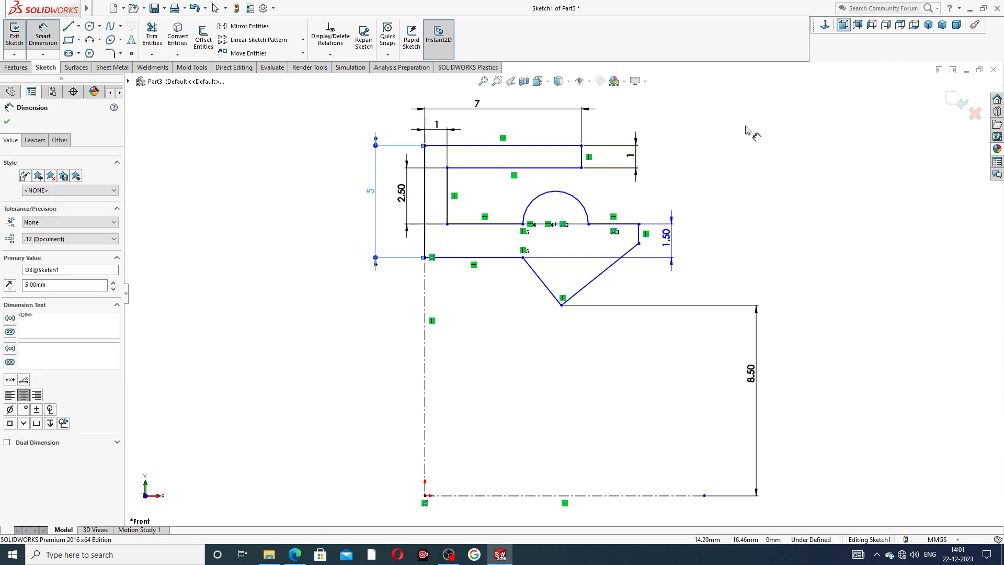
pyautogui.click(768, 153)
pyautogui.press('f')
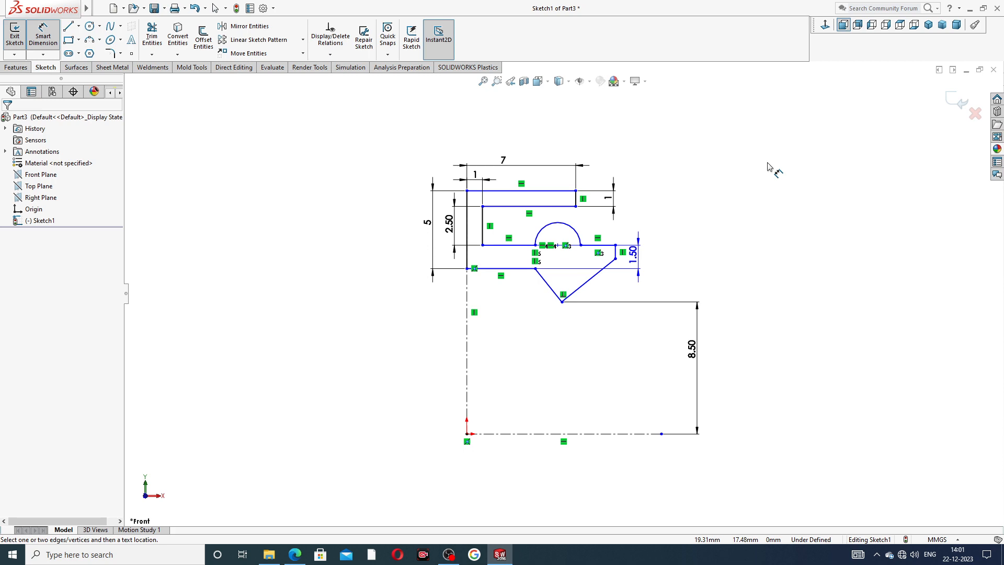
pyautogui.rightClick(769, 168)
pyautogui.click(808, 152)
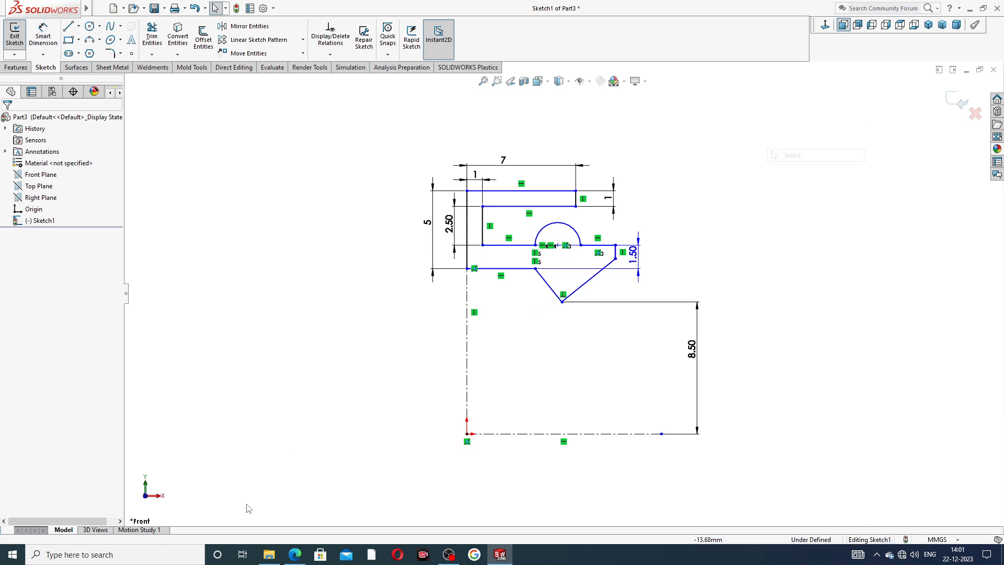
# Switch to the PART-06 oil seal PDF drawing in Microsoft Edge to check the profile's dimensions.
pyautogui.click(292, 556)
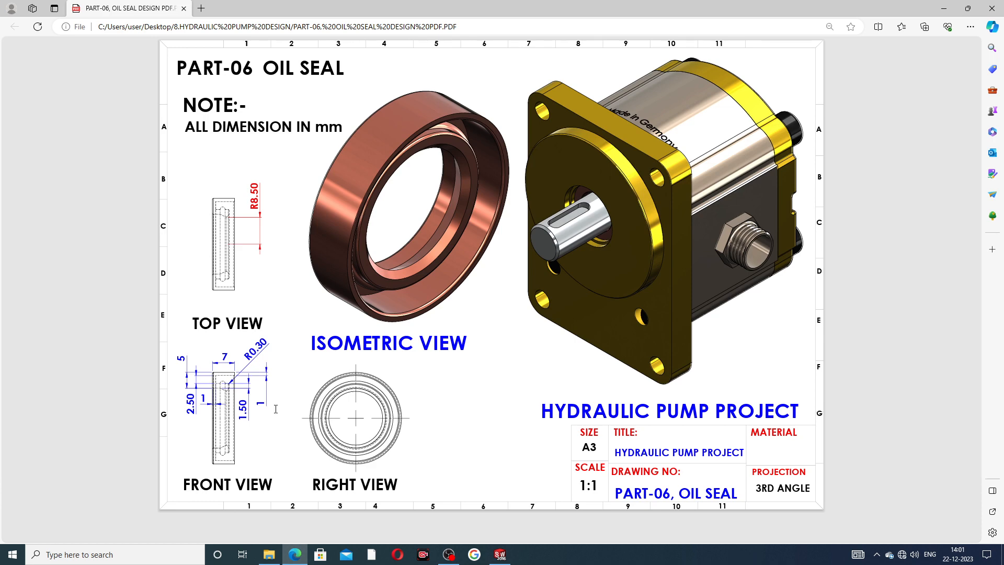
# Switch back to SOLIDWORKS and set the sketch fillet radius to 0.30 mm, rechecking the value in the PDF drawing.
pyautogui.click(501, 555)
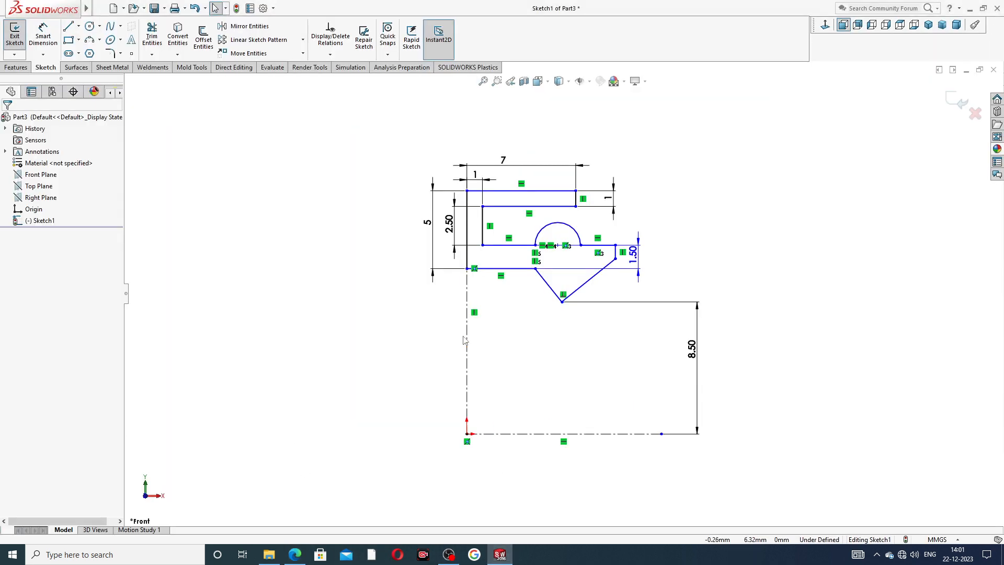
pyautogui.click(121, 53)
pyautogui.click(151, 66)
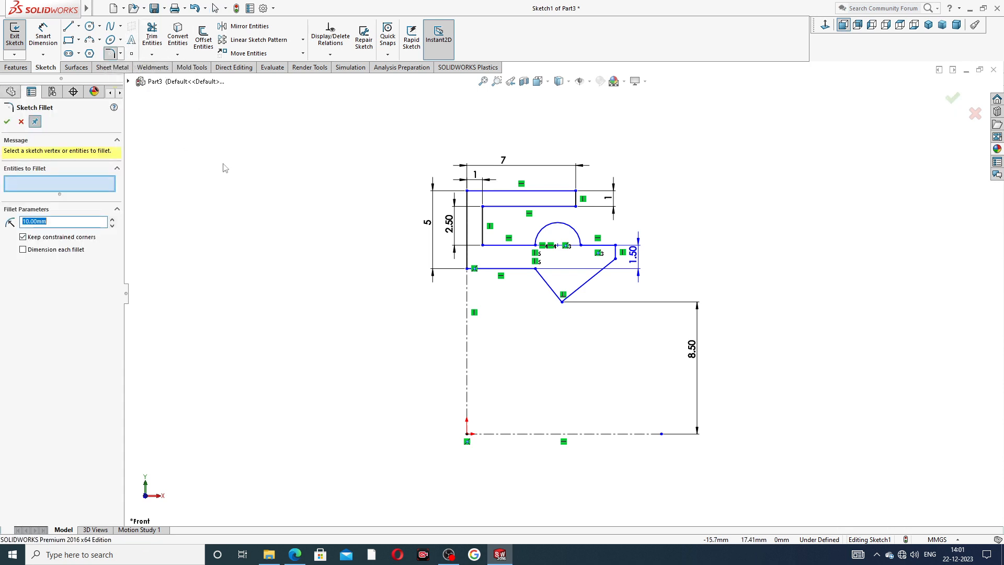
pyautogui.write('.')
pyautogui.click(296, 555)
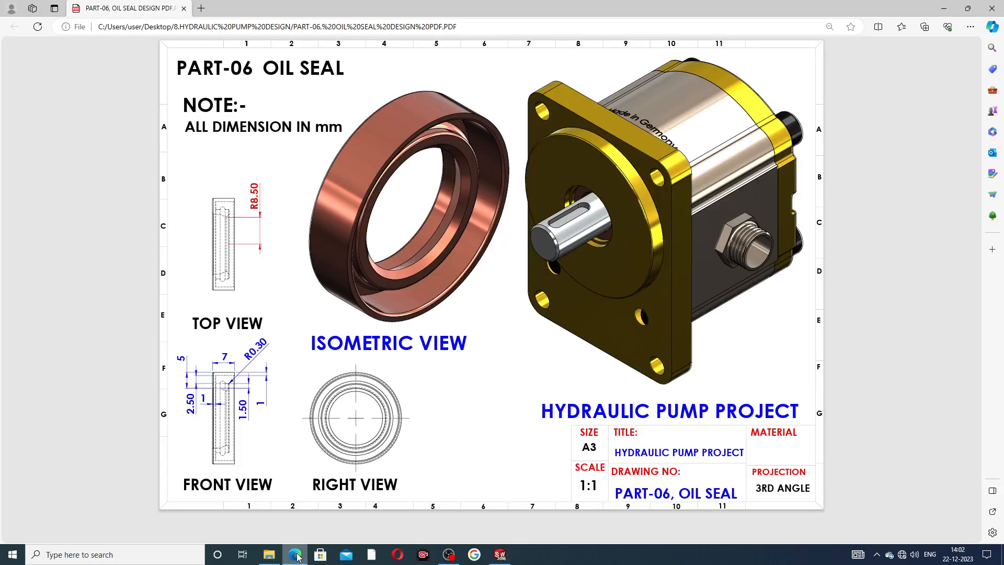
pyautogui.click(296, 555)
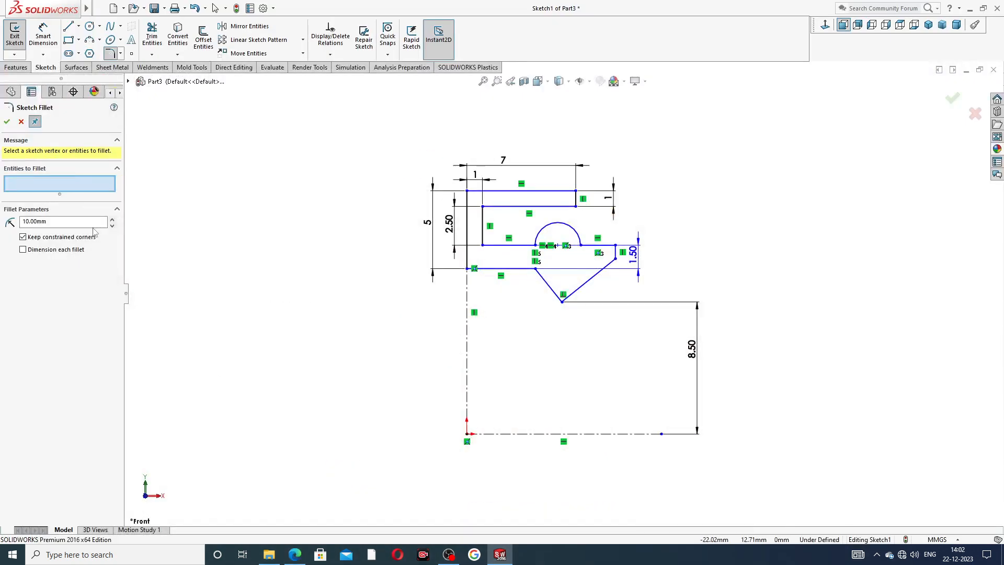
pyautogui.moveTo(76, 222); pyautogui.dragTo(1, 237)
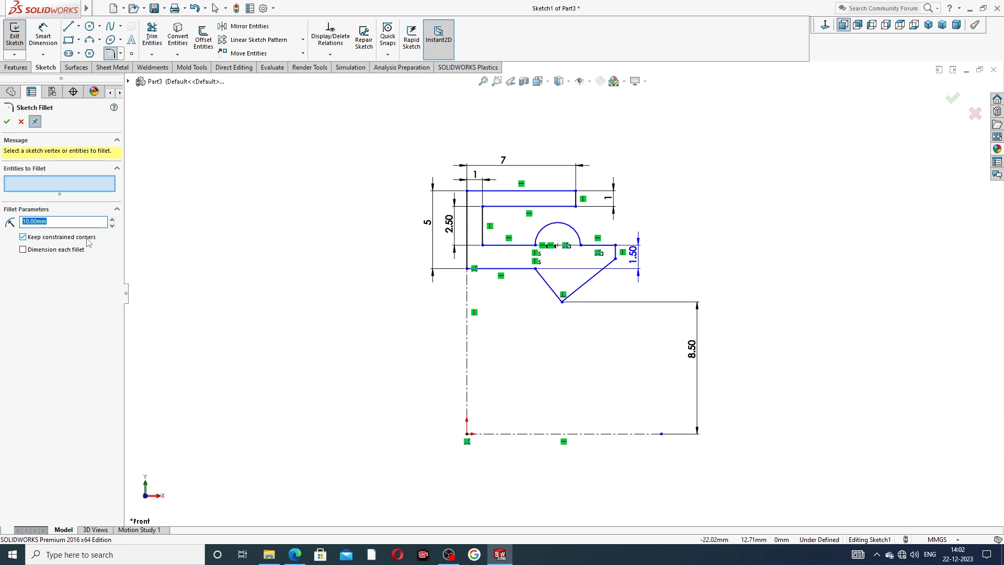
pyautogui.write('.')
pyautogui.scroll(-2, 547, 230)
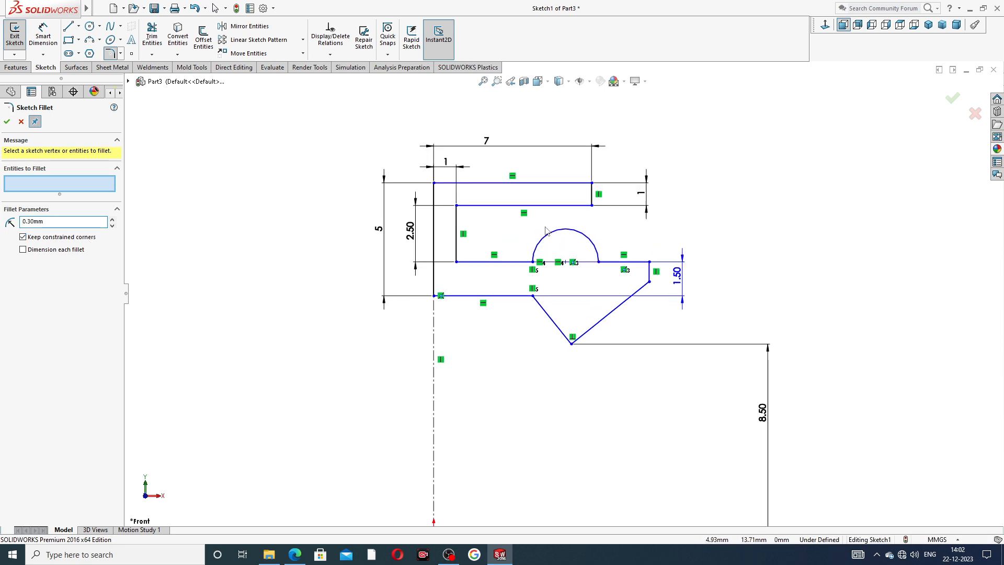
pyautogui.scroll(-1, 546, 230)
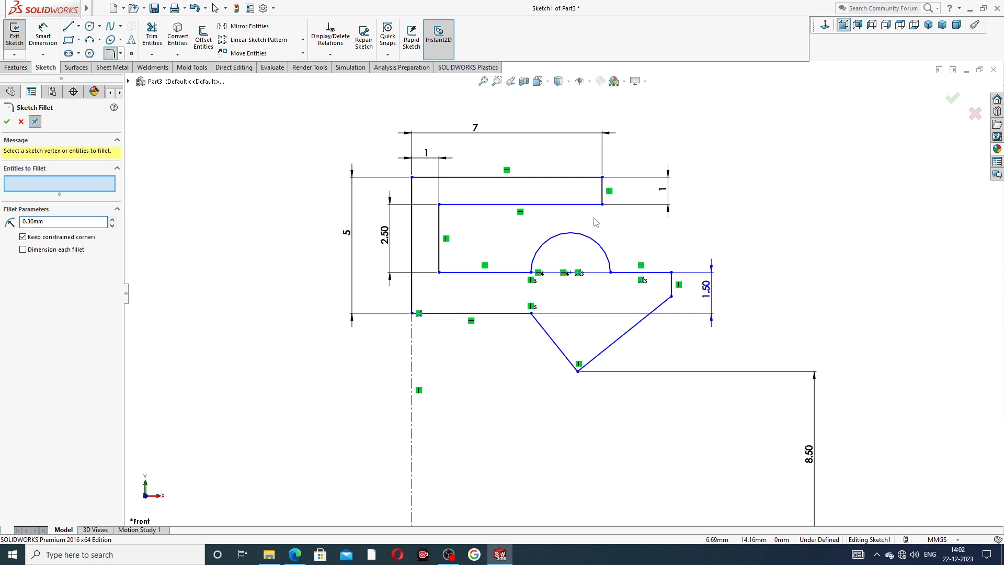
# Fillet the profile's upper-left and lower-left outer corners, the lip's upper-right corner and the flange's lower-right corner at 0.30 mm.
pyautogui.click(412, 179)
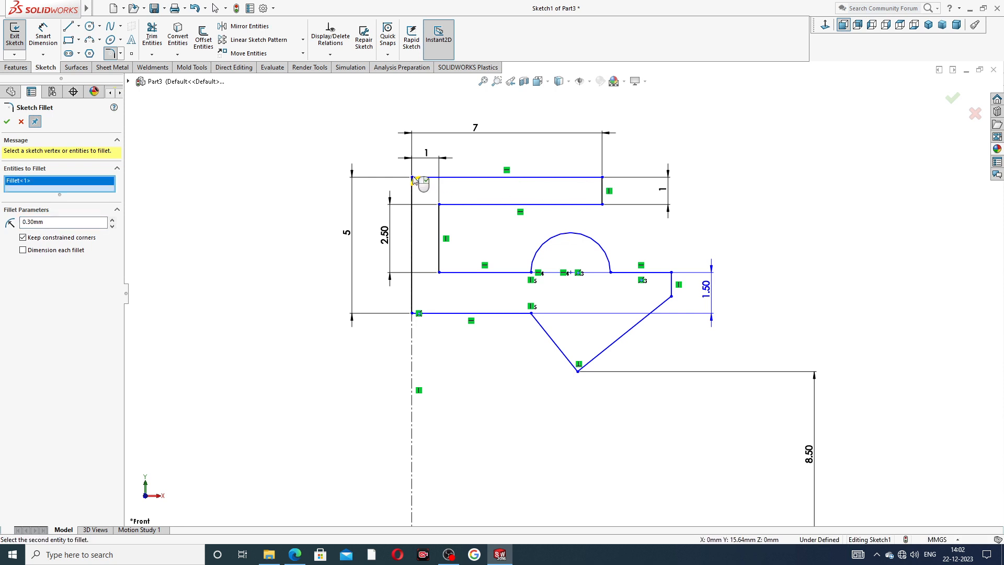
pyautogui.click(417, 316)
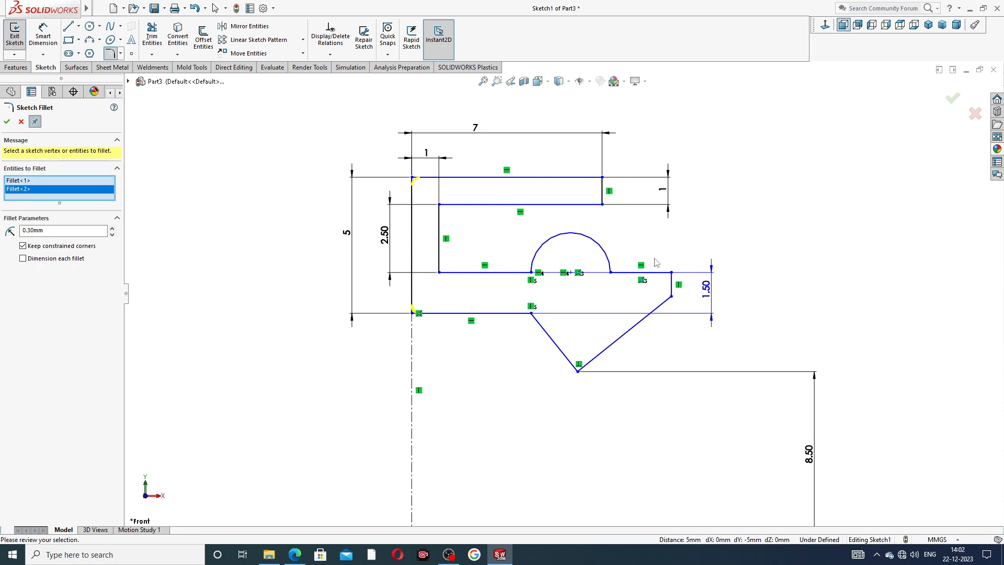
pyautogui.click(672, 273)
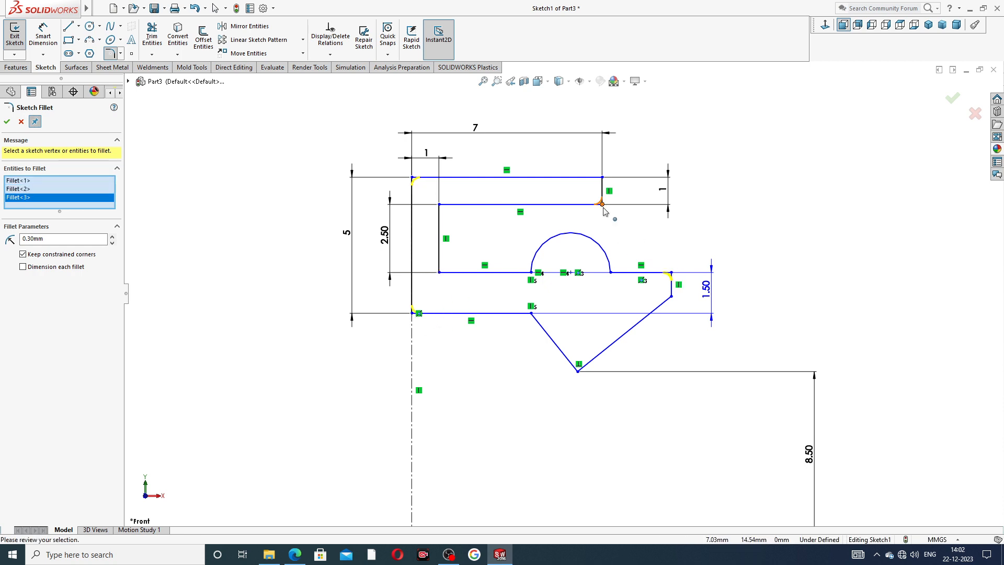
pyautogui.click(604, 208)
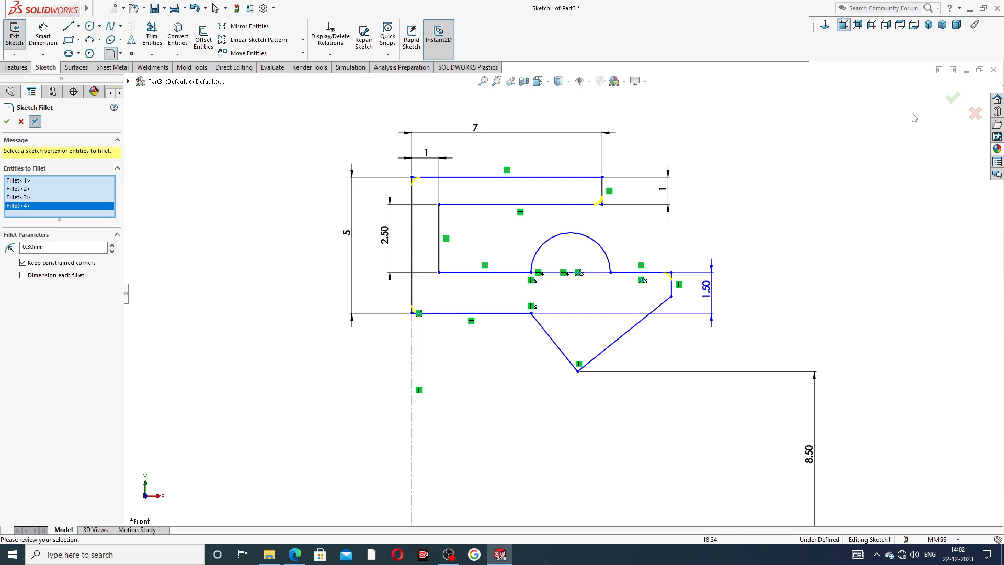
pyautogui.click(953, 99)
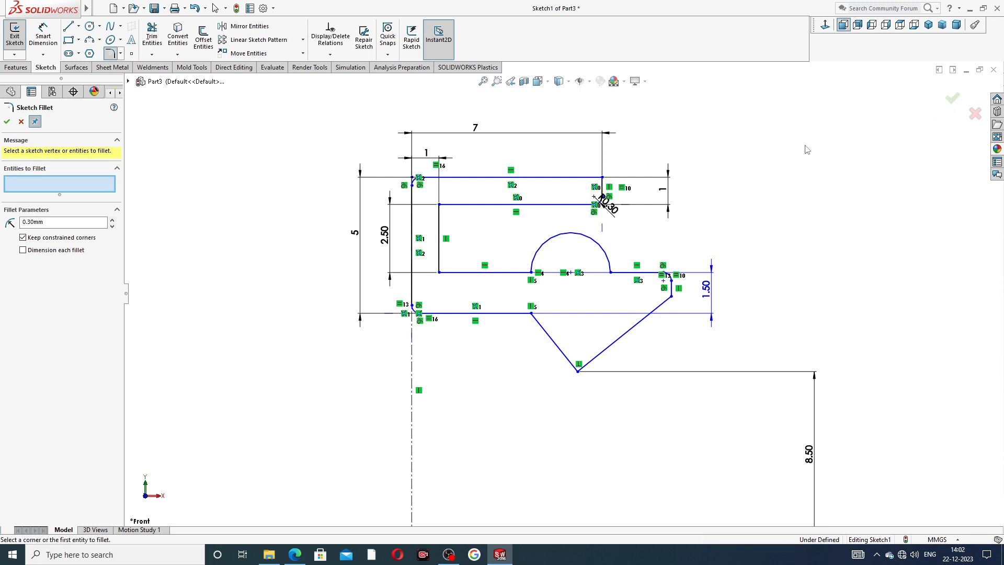
pyautogui.click(952, 98)
# Move the lip's short vertical line inward and slightly shift the left ends of the semicircle and of the sloping line.
pyautogui.scroll(-1, 666, 285)
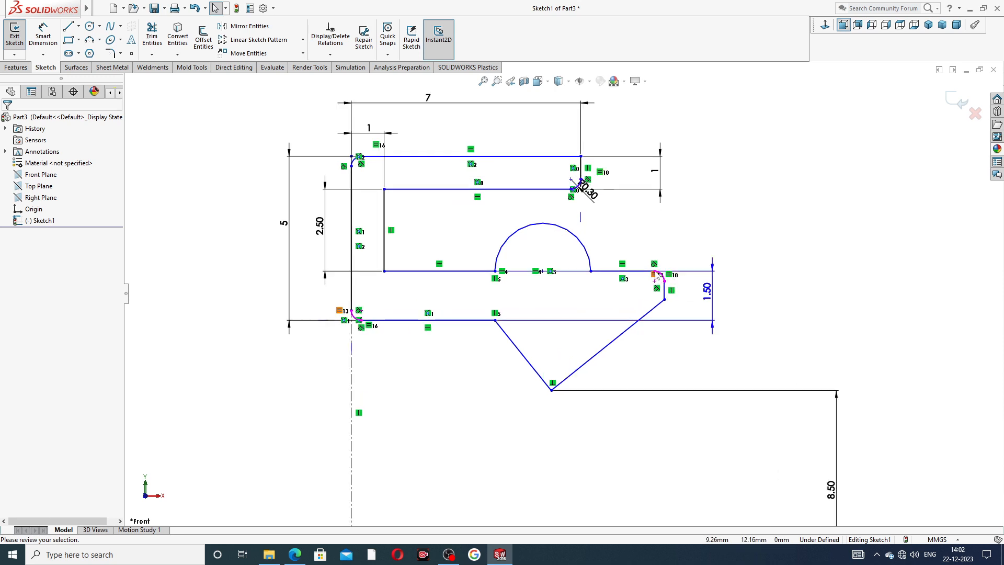
pyautogui.click(659, 302)
pyautogui.moveTo(658, 303); pyautogui.dragTo(646, 299)
pyautogui.click(717, 221)
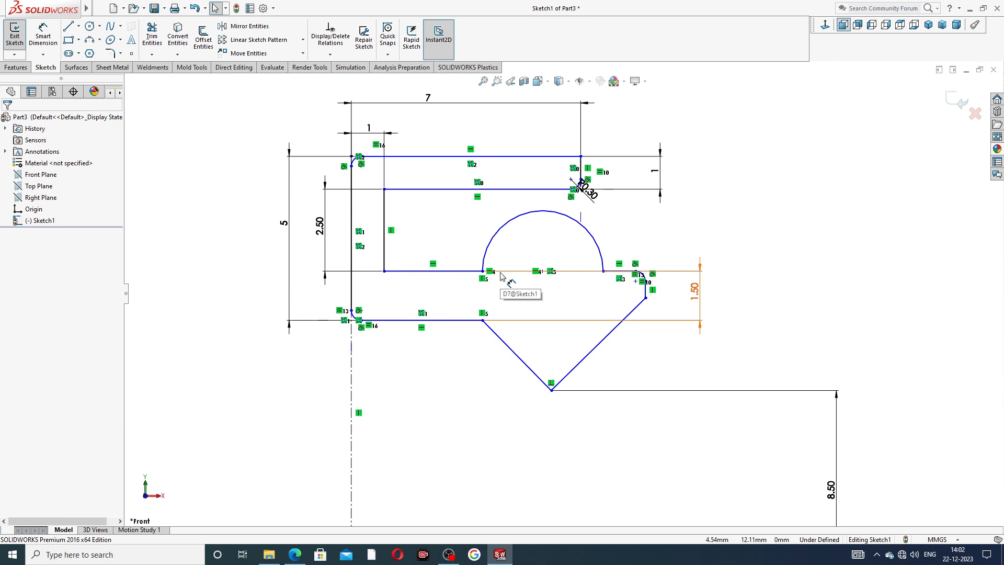
pyautogui.moveTo(483, 272)
pyautogui.mouseDown()
pyautogui.moveTo(444, 280)
pyautogui.moveTo(485, 279)
pyautogui.mouseUp()
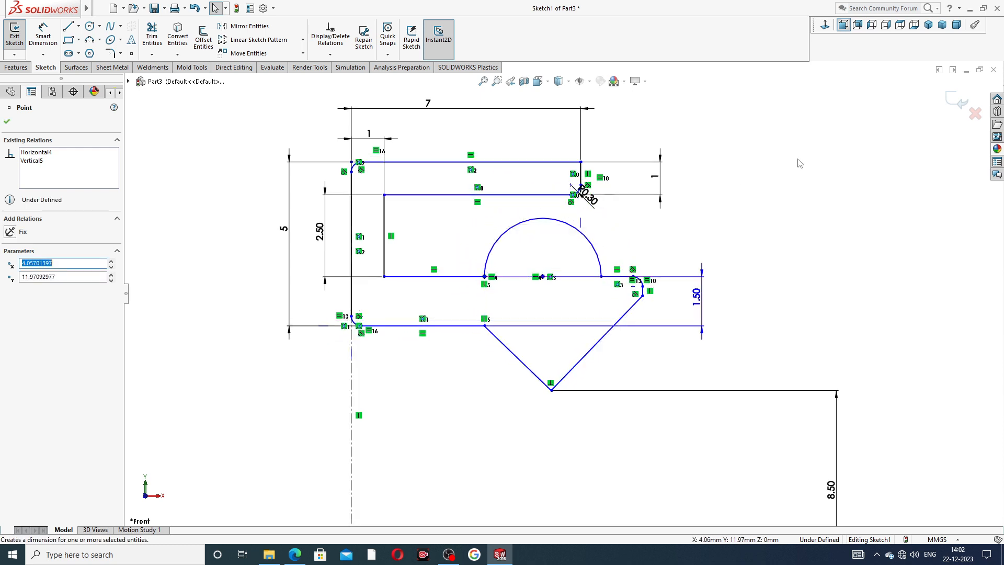
pyautogui.scroll(-2, 556, 204)
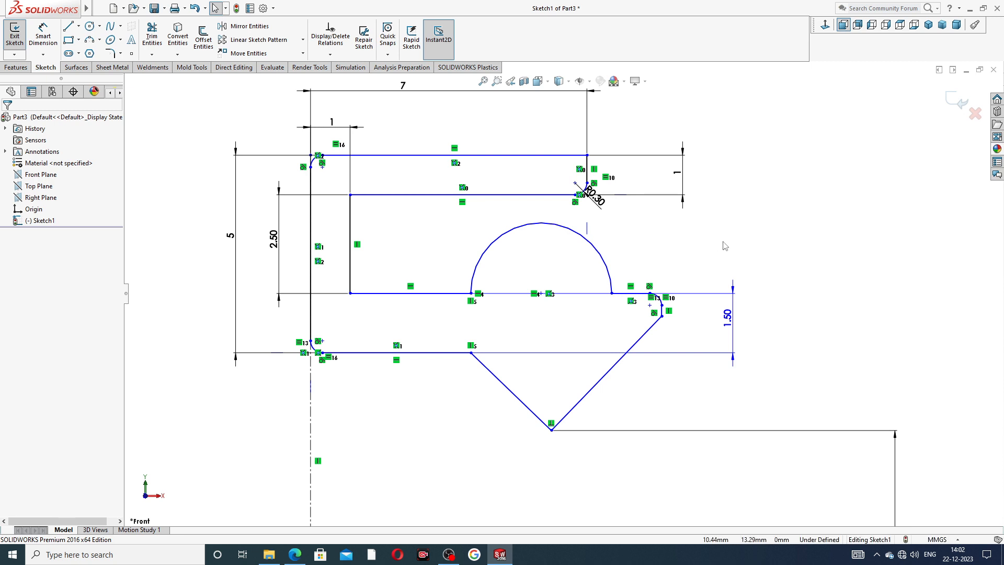
pyautogui.moveTo(471, 353)
pyautogui.mouseDown()
pyautogui.moveTo(459, 356)
pyautogui.moveTo(478, 358)
pyautogui.moveTo(473, 349)
pyautogui.mouseUp()
pyautogui.click(699, 399)
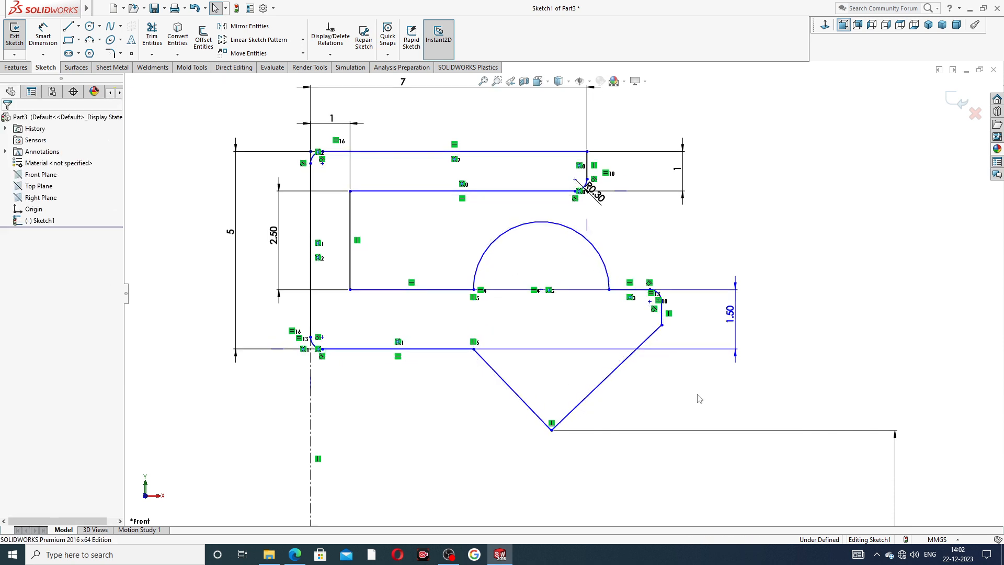
# Delete the perpendicular relation between the lip's two sloping lines and pull their left endpoint outward to widen the semicircle.
pyautogui.click(551, 424)
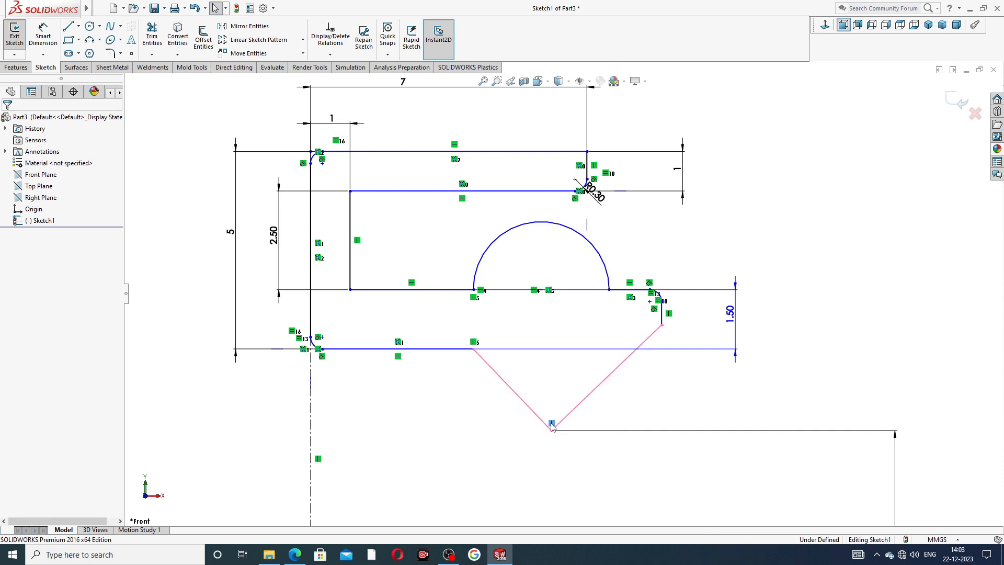
pyautogui.press('Delete')
pyautogui.click(469, 351)
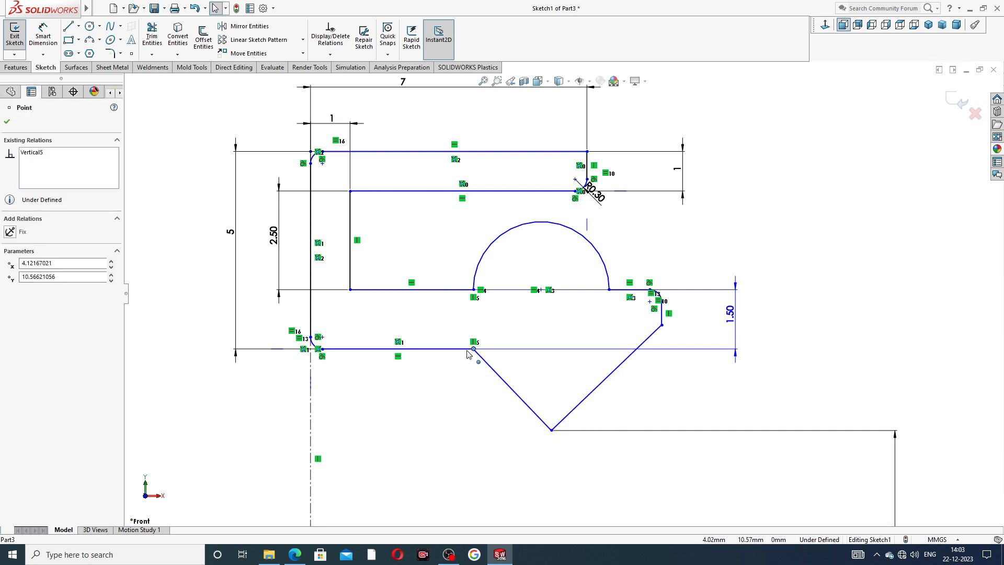
pyautogui.moveTo(469, 354)
pyautogui.mouseDown()
pyautogui.moveTo(442, 360)
pyautogui.moveTo(456, 359)
pyautogui.mouseUp()
pyautogui.click(654, 385)
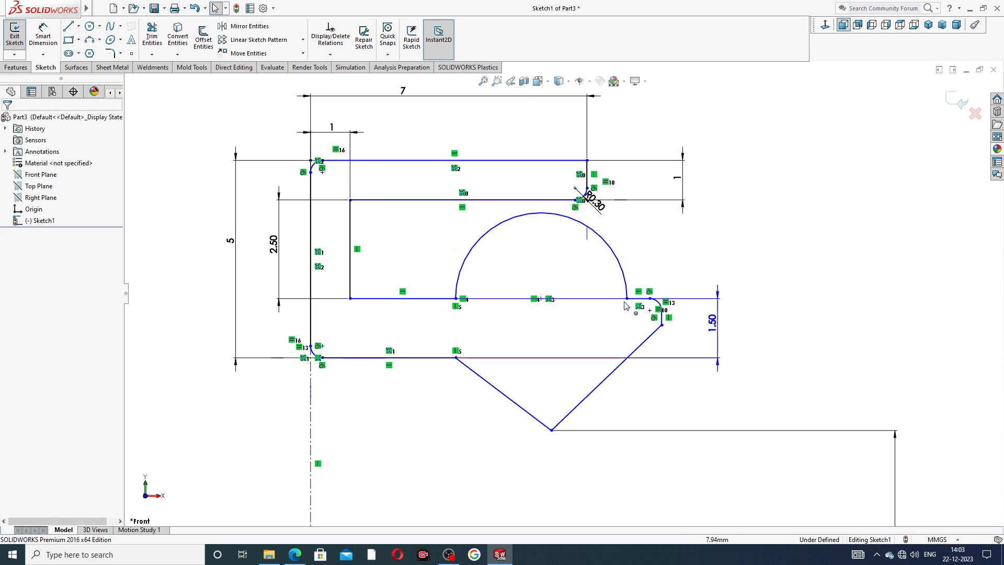
# Resize the semicircle by its endpoints, first narrowing it strongly and widening it back to a medium size.
pyautogui.click(626, 300)
pyautogui.moveTo(626, 301)
pyautogui.mouseDown()
pyautogui.moveTo(578, 307)
pyautogui.moveTo(591, 198)
pyautogui.mouseUp()
pyautogui.click(753, 216)
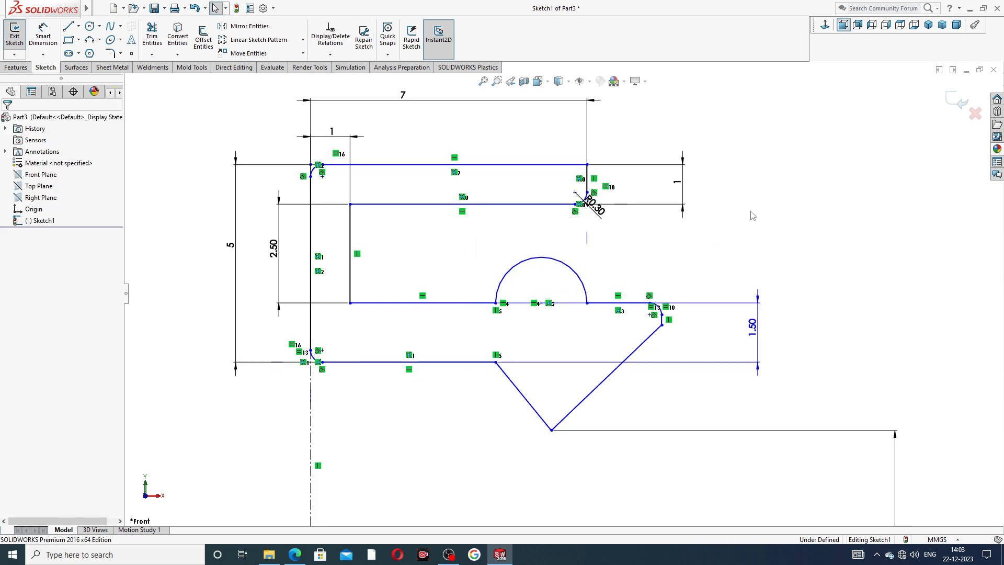
pyautogui.scroll(-1, 549, 280)
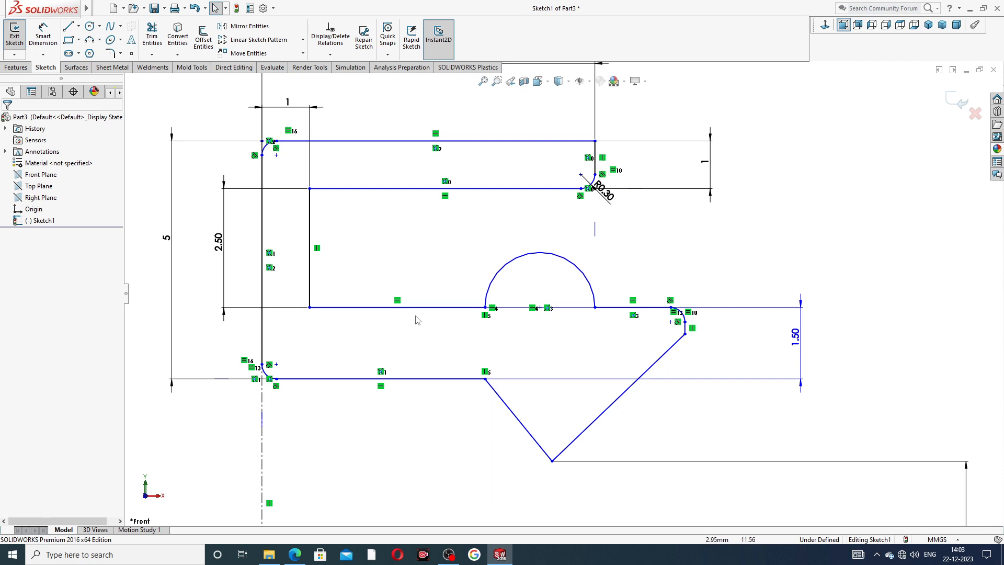
pyautogui.moveTo(485, 308); pyautogui.dragTo(454, 309)
pyautogui.press('Escape')
pyautogui.click(627, 309)
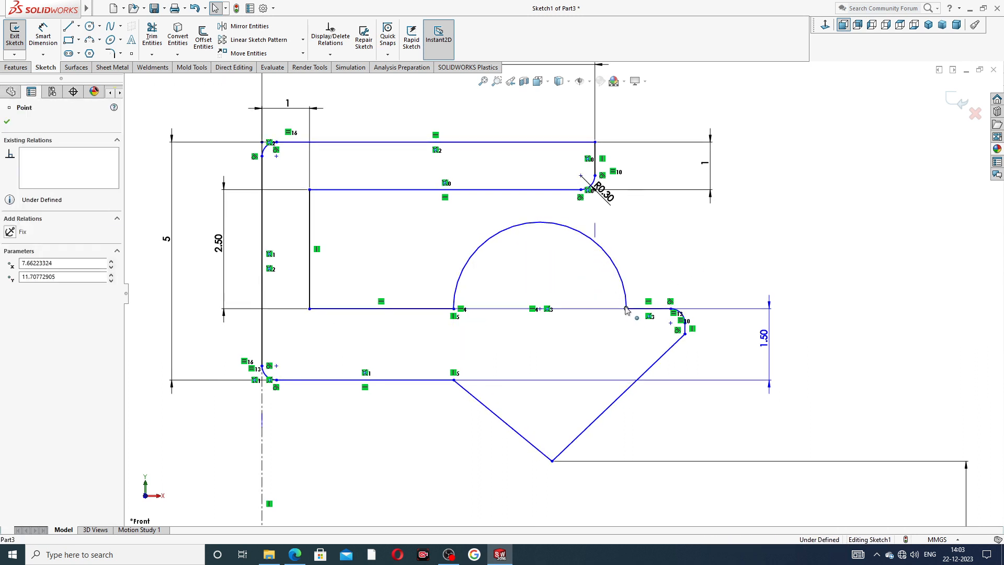
pyautogui.moveTo(627, 310)
pyautogui.mouseDown()
pyautogui.moveTo(590, 311)
pyautogui.moveTo(619, 308)
pyautogui.mouseUp()
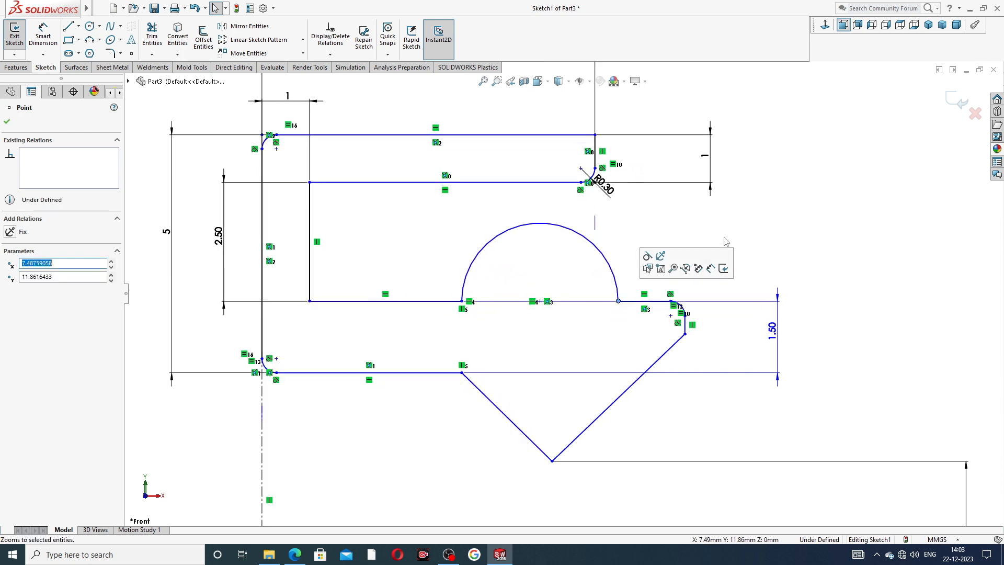
pyautogui.click(794, 223)
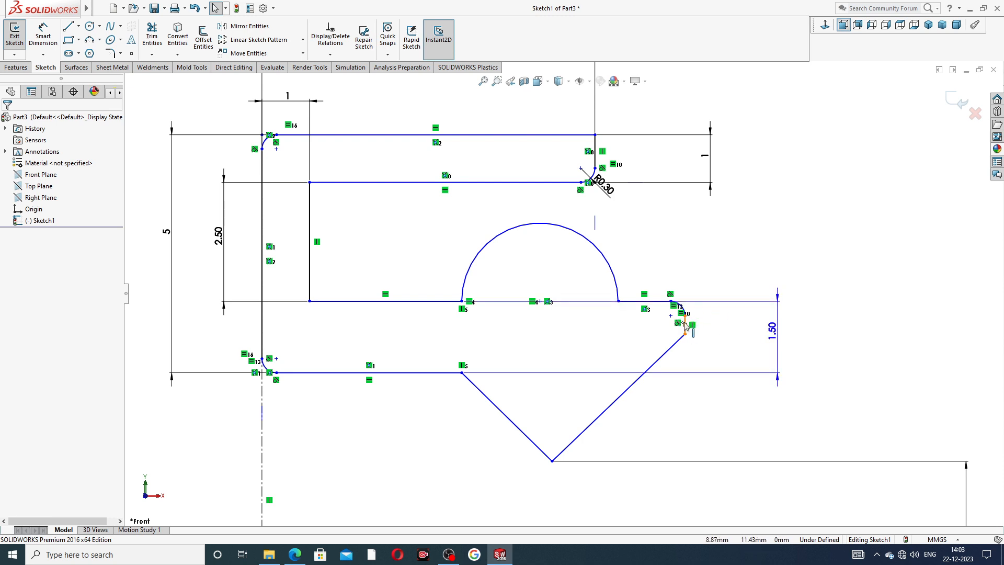
# Shorten the lip by moving its short vertical line inward twice, trying a wider and a narrower semicircle in between.
pyautogui.moveTo(685, 325); pyautogui.dragTo(653, 325)
pyautogui.click(677, 266)
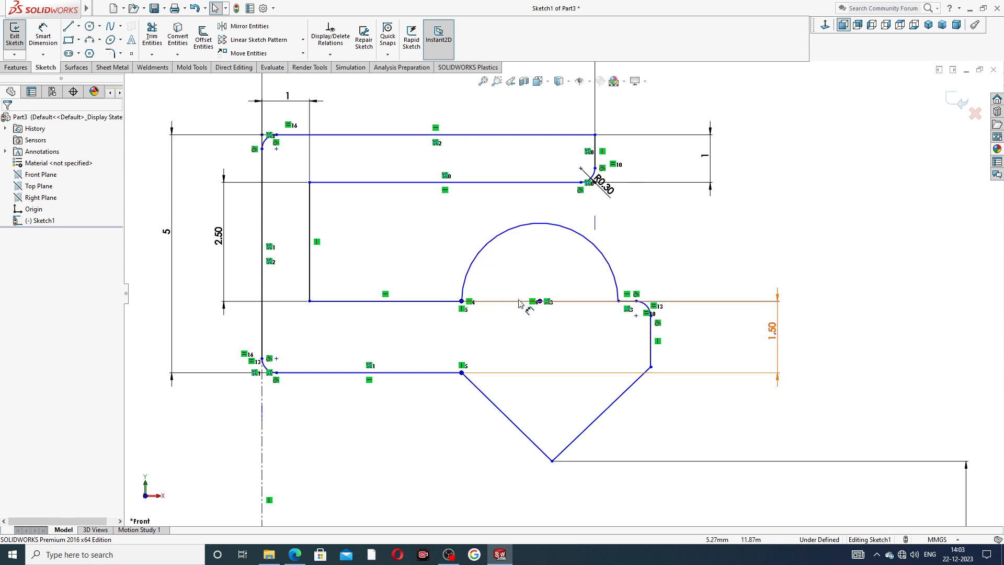
pyautogui.click(462, 302)
pyautogui.moveTo(451, 302); pyautogui.dragTo(437, 303)
pyautogui.click(733, 246)
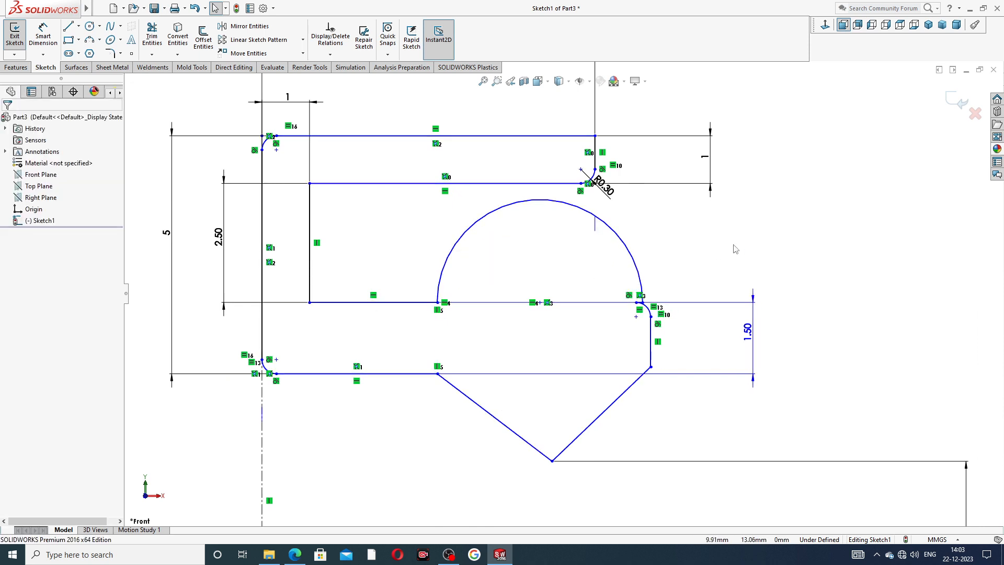
pyautogui.moveTo(647, 310); pyautogui.dragTo(596, 303)
pyautogui.click(755, 240)
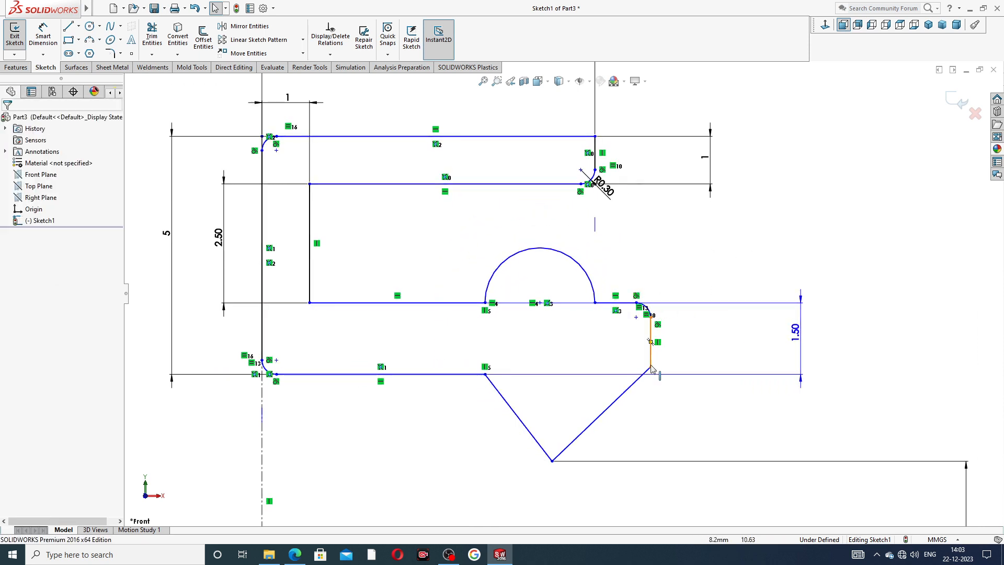
pyautogui.moveTo(651, 370); pyautogui.dragTo(629, 363)
pyautogui.click(705, 255)
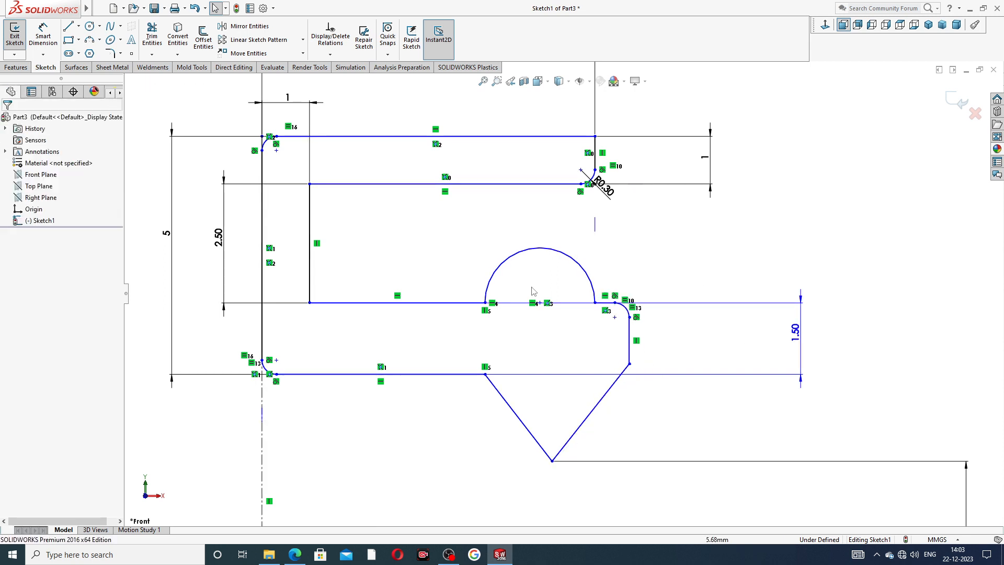
# Widen the semicircle and move the lip's vertical line outward, leaving a short flat between the arc and the filleted corner.
pyautogui.moveTo(486, 303); pyautogui.dragTo(443, 308)
pyautogui.click(701, 298)
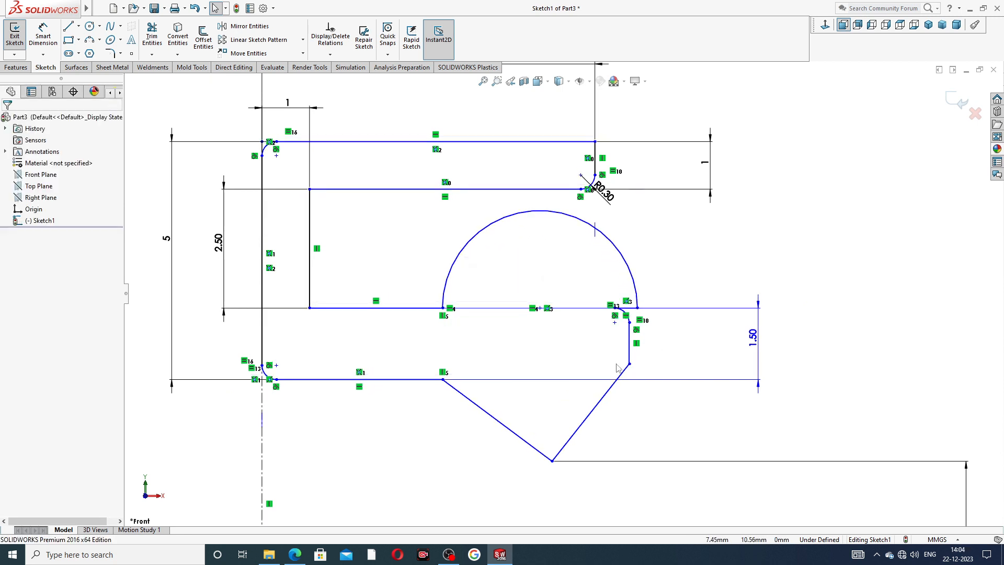
pyautogui.moveTo(630, 364); pyautogui.dragTo(670, 357)
pyautogui.click(684, 284)
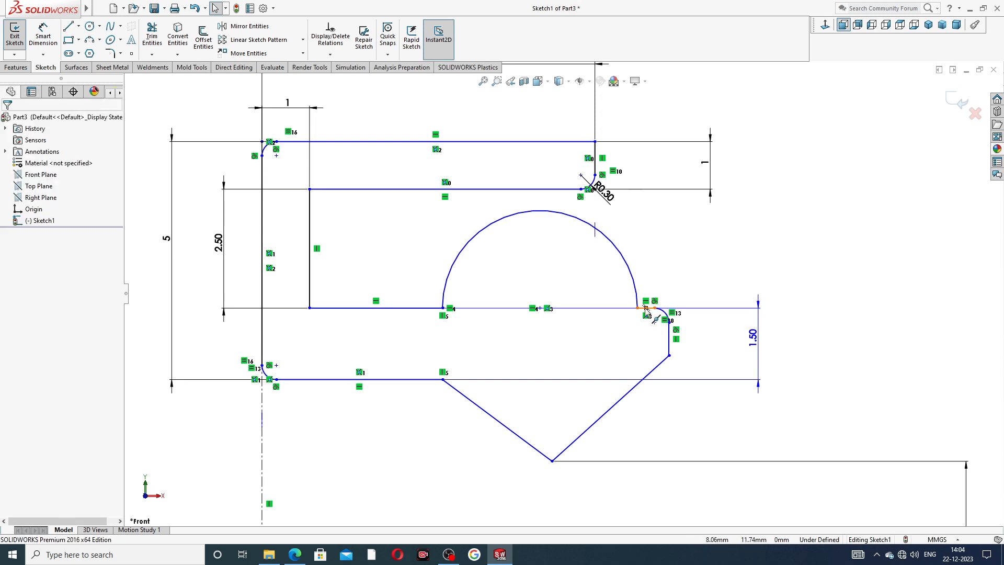
pyautogui.moveTo(637, 308)
pyautogui.mouseDown()
pyautogui.moveTo(618, 312)
pyautogui.moveTo(627, 310)
pyautogui.mouseUp()
pyautogui.click(783, 225)
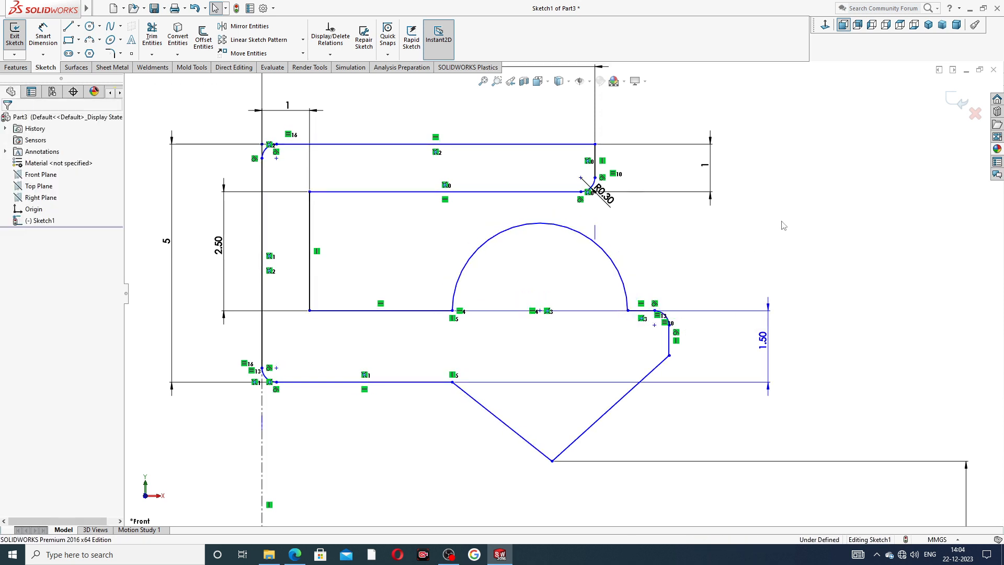
pyautogui.click(597, 155)
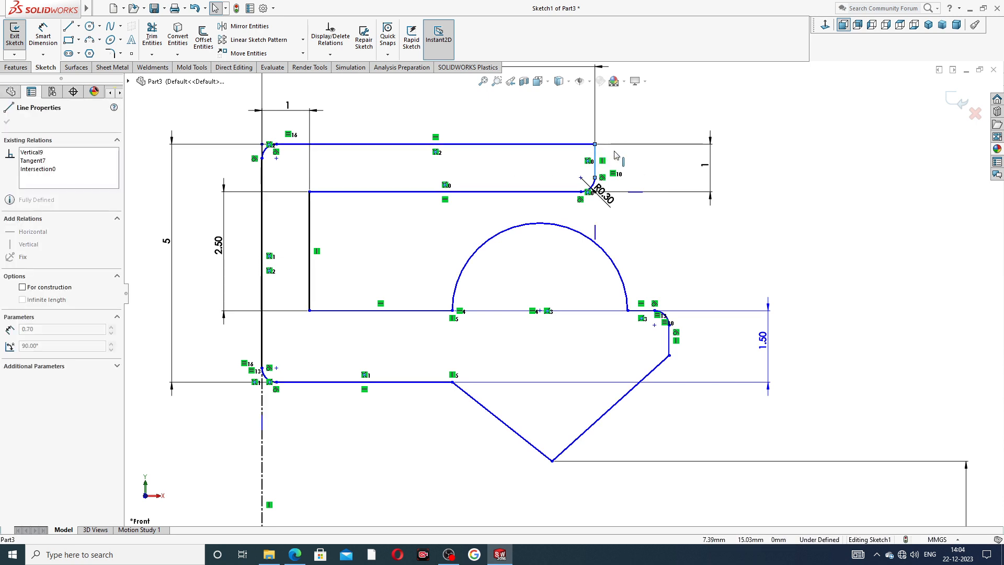
pyautogui.click(769, 138)
pyautogui.scroll(2, 767, 240)
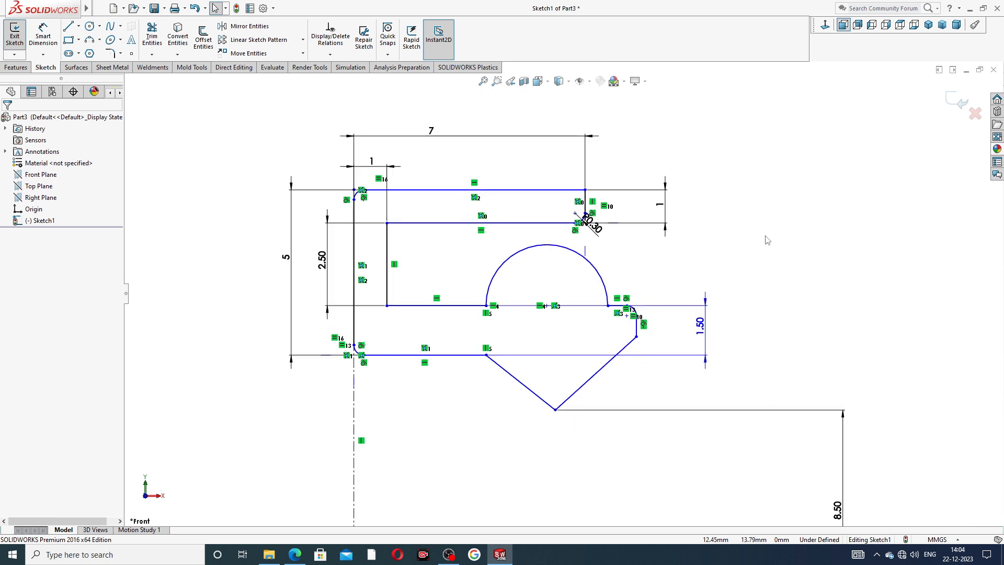
pyautogui.scroll(-1, 768, 240)
pyautogui.scroll(2, 767, 241)
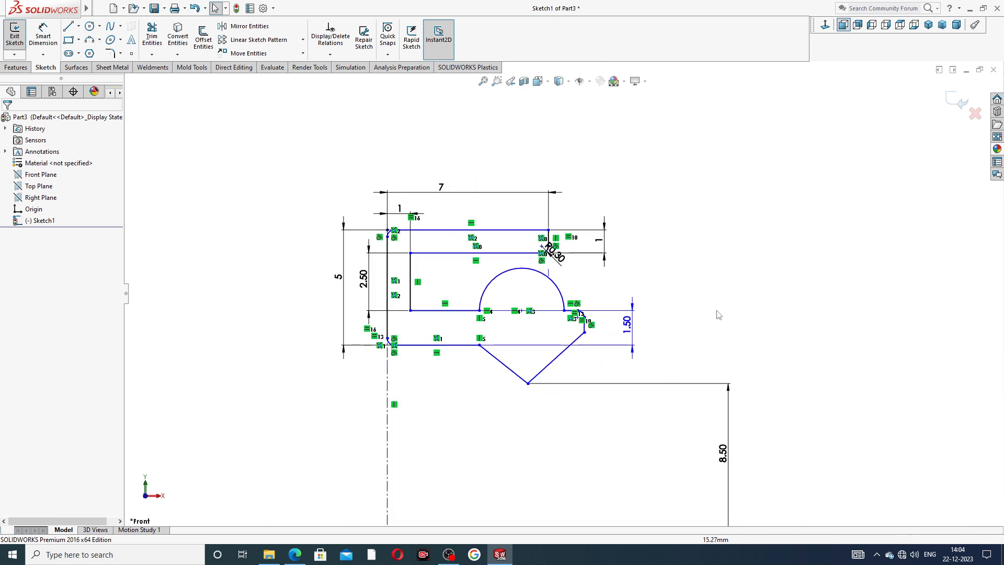
# Try dimensioning the profile's bottom horizontal line at 2 mm.
pyautogui.scroll(-1, 578, 413)
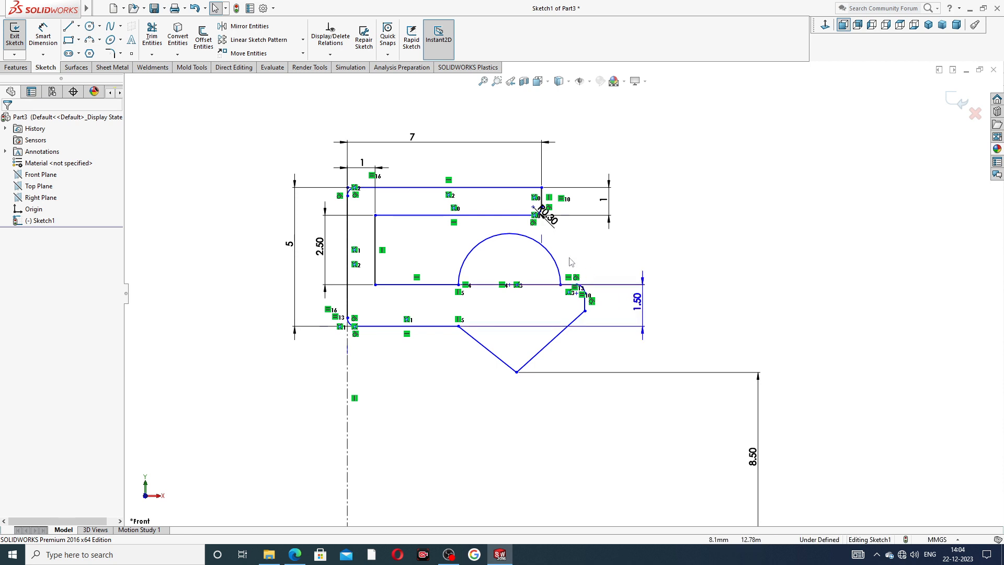
pyautogui.scroll(-1, 529, 268)
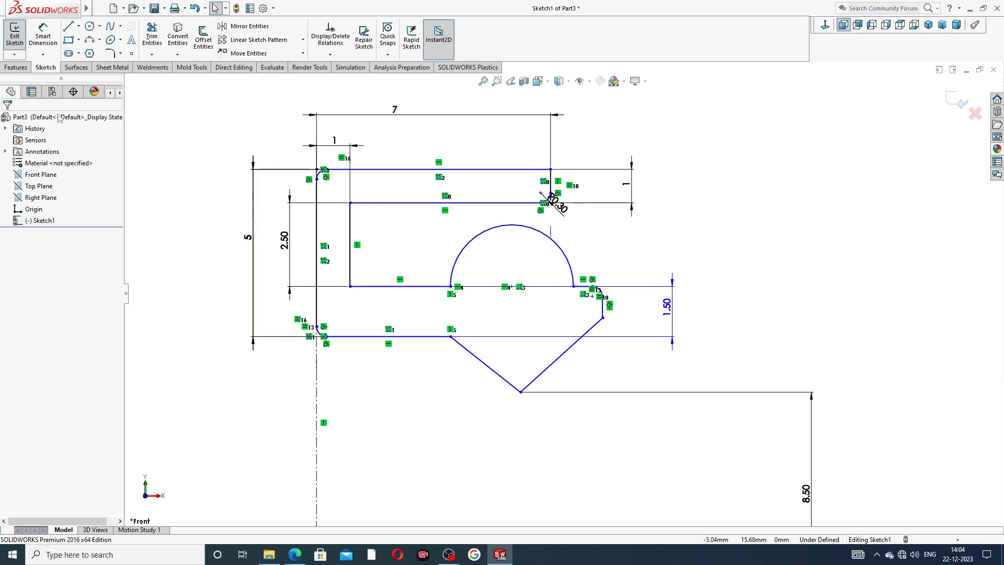
pyautogui.click(35, 35)
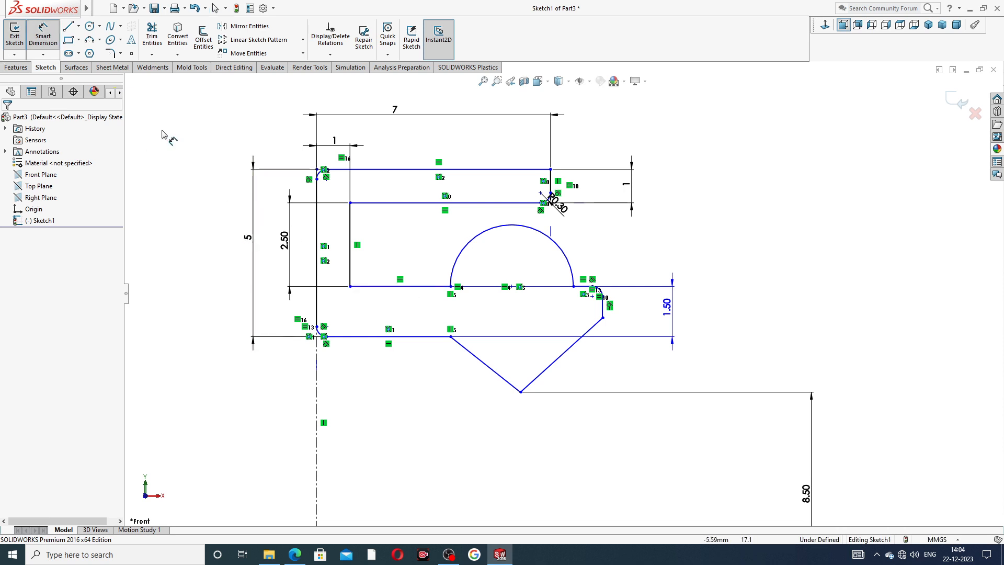
pyautogui.click(361, 341)
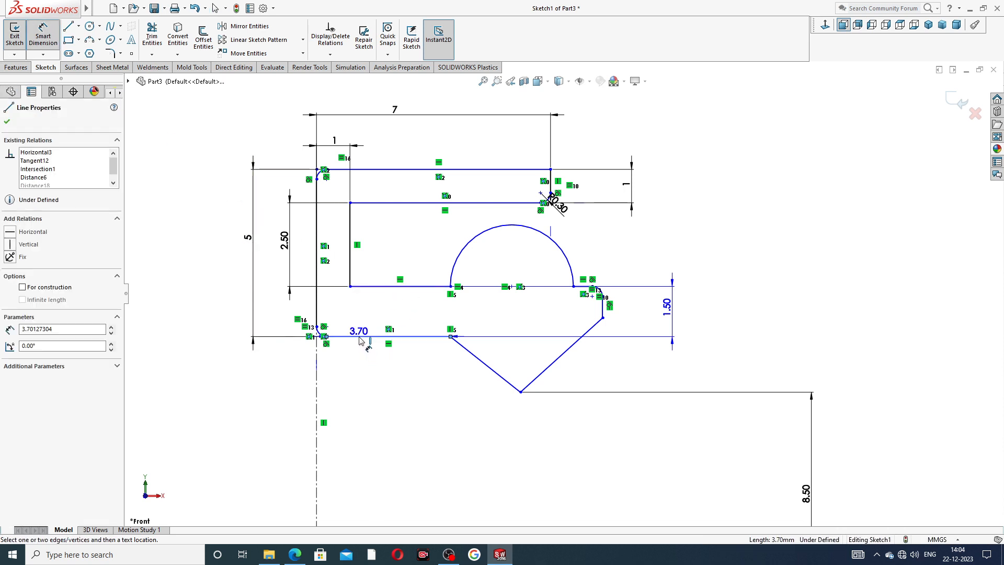
pyautogui.click(373, 371)
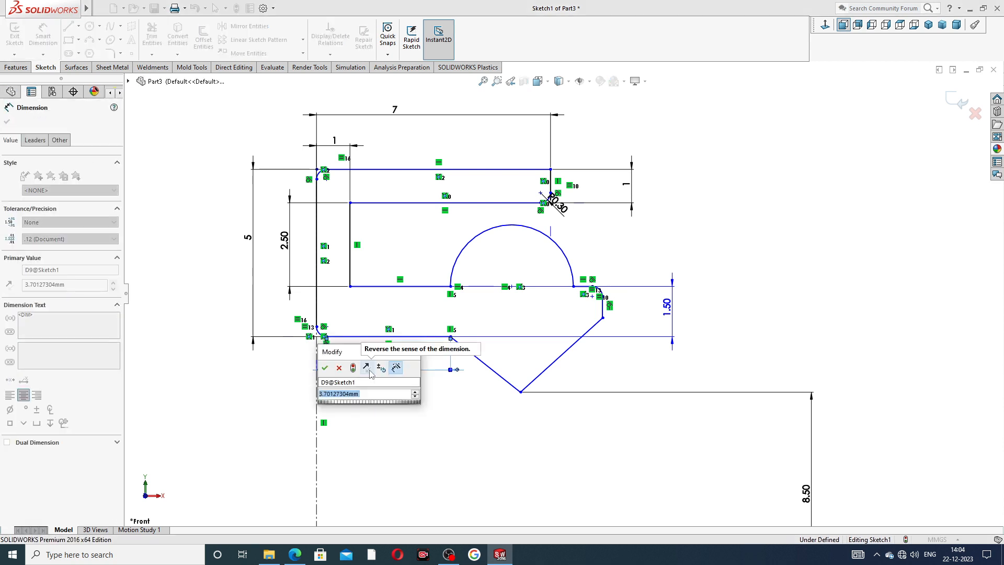
pyautogui.write('2')
pyautogui.press('Return')
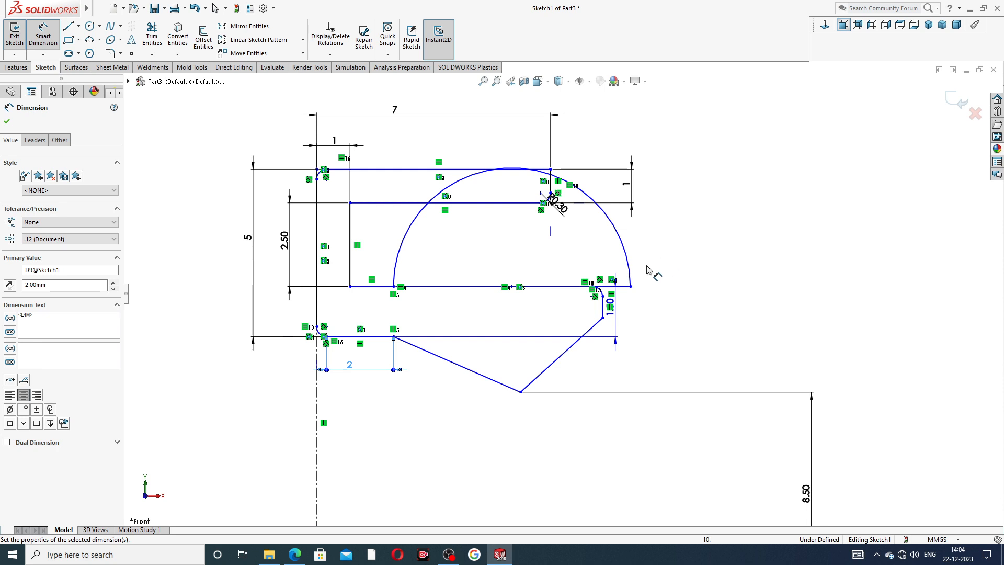
# Undo the value change on the bottom line's length dimension and delete that dimension.
pyautogui.press('Escape')
pyautogui.hotkey('ctrl', 'z')
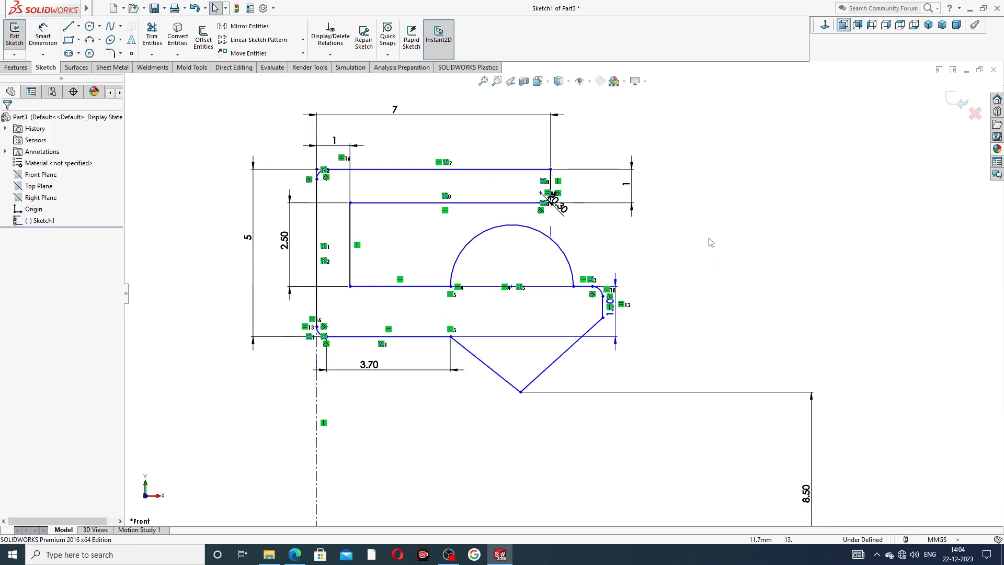
pyautogui.click(432, 370)
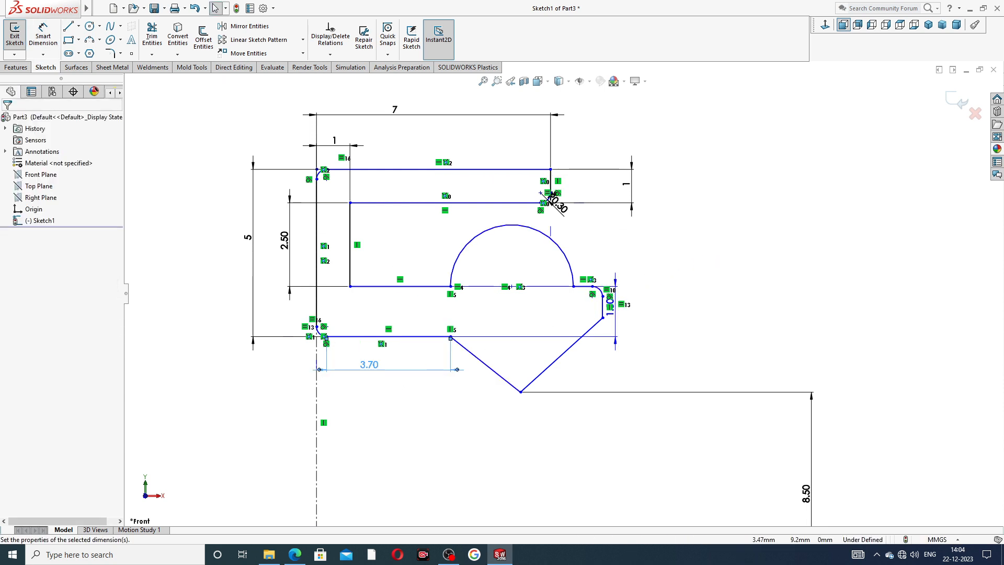
pyautogui.press('Delete')
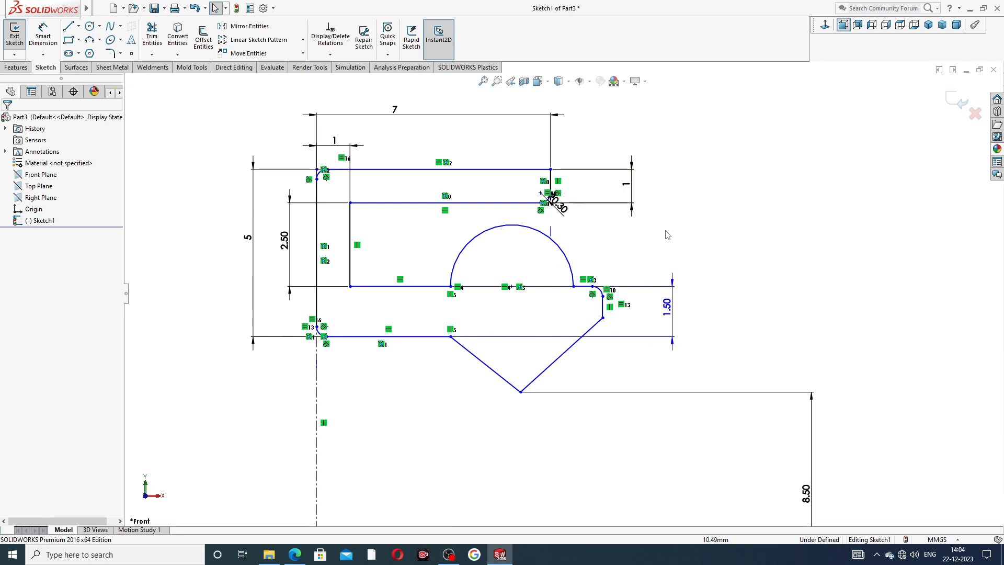
# Delete the semicircle and stretch the free end of the lip's top line inward across the gap.
pyautogui.click(566, 253)
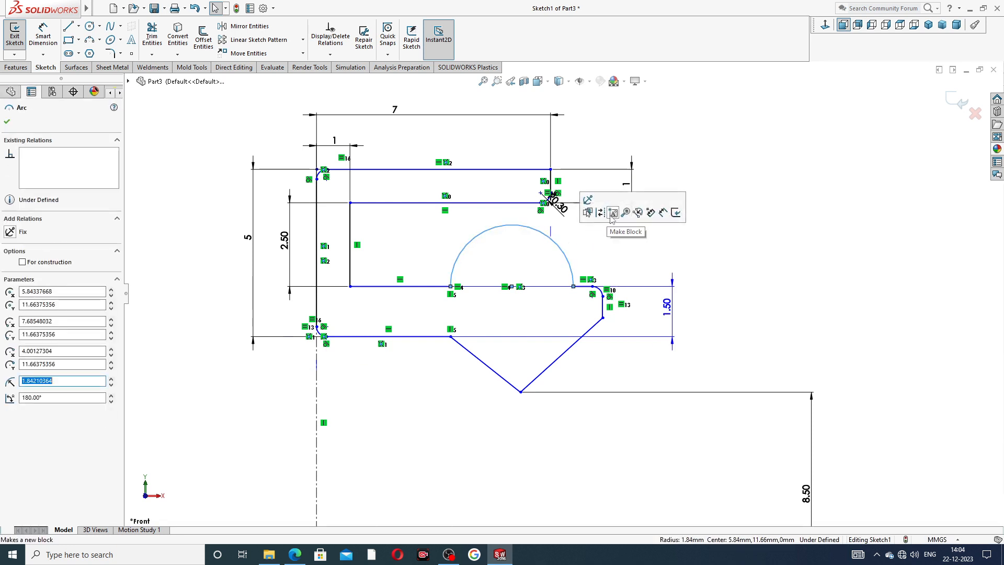
pyautogui.click(702, 181)
pyautogui.click(561, 248)
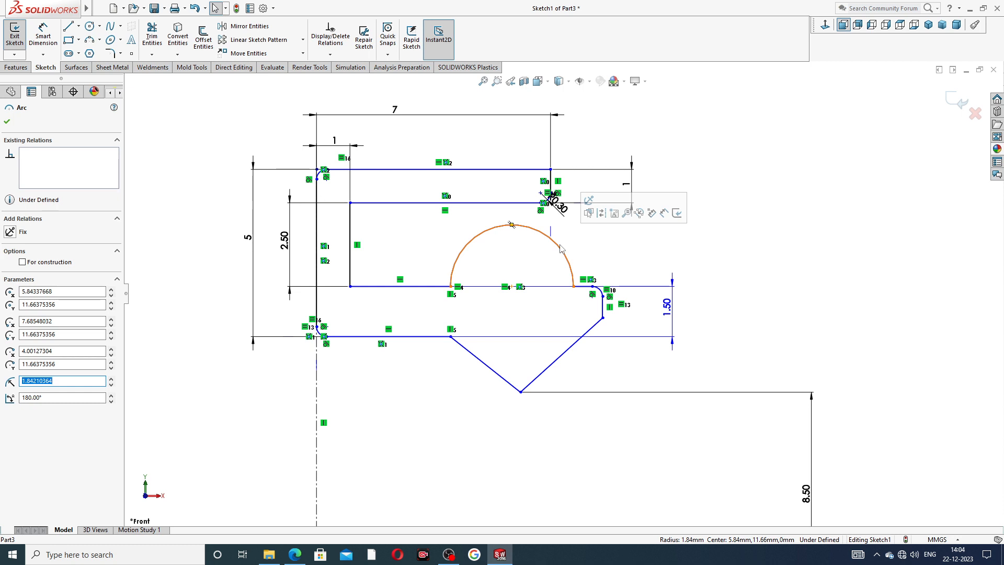
pyautogui.press('Delete')
pyautogui.moveTo(576, 289); pyautogui.dragTo(536, 288)
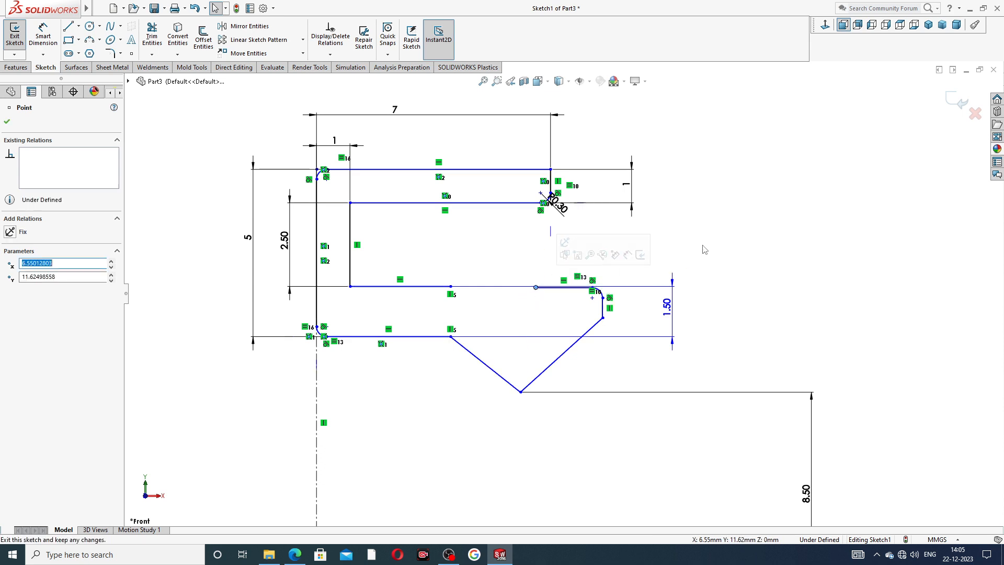
pyautogui.click(704, 248)
# Shorten the two flats at the left of the lip and pull the free end of the lip's top line closer to them.
pyautogui.moveTo(603, 318)
pyautogui.mouseDown()
pyautogui.moveTo(510, 288)
pyautogui.moveTo(400, 292)
pyautogui.mouseUp()
pyautogui.click(537, 288)
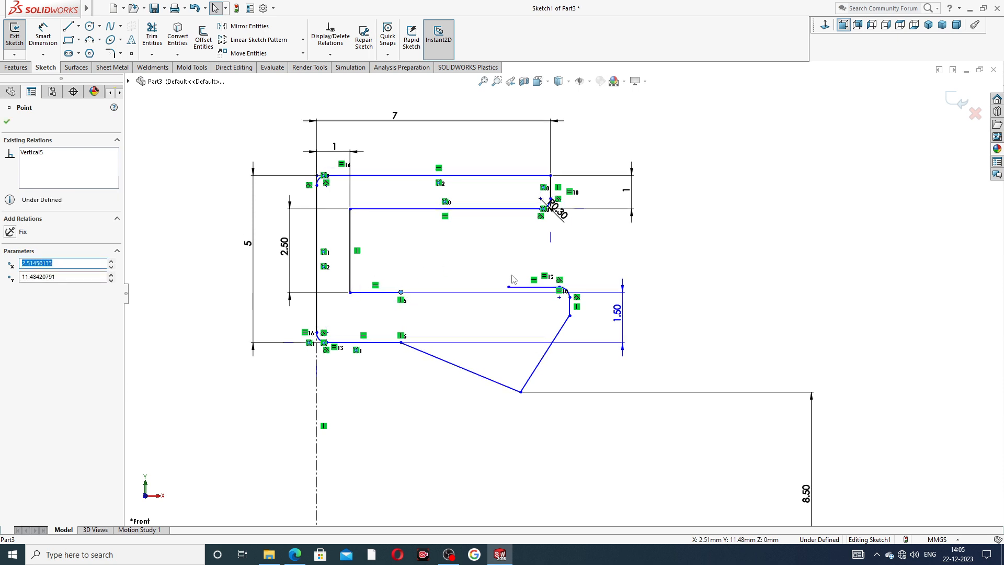
pyautogui.moveTo(509, 286); pyautogui.dragTo(474, 287)
pyautogui.click(664, 269)
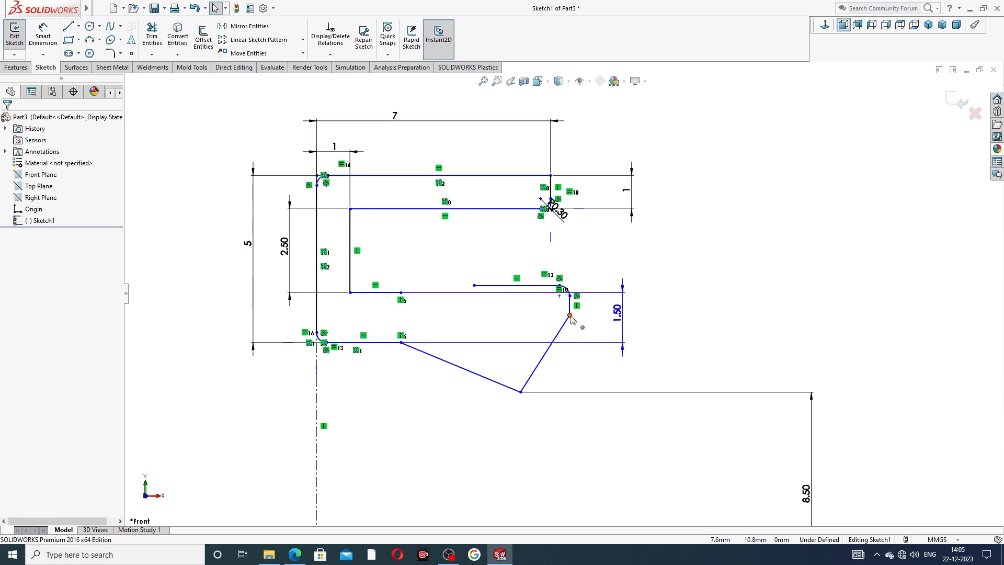
# Move the lip's short vertical line inward and bring its top line level with the flat across the gap.
pyautogui.moveTo(570, 316); pyautogui.dragTo(558, 316)
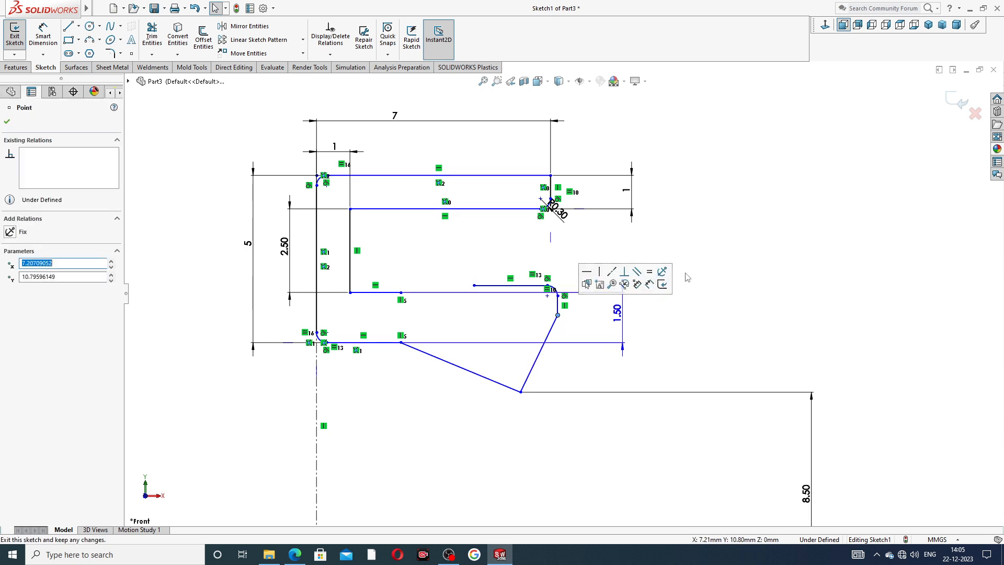
pyautogui.click(701, 252)
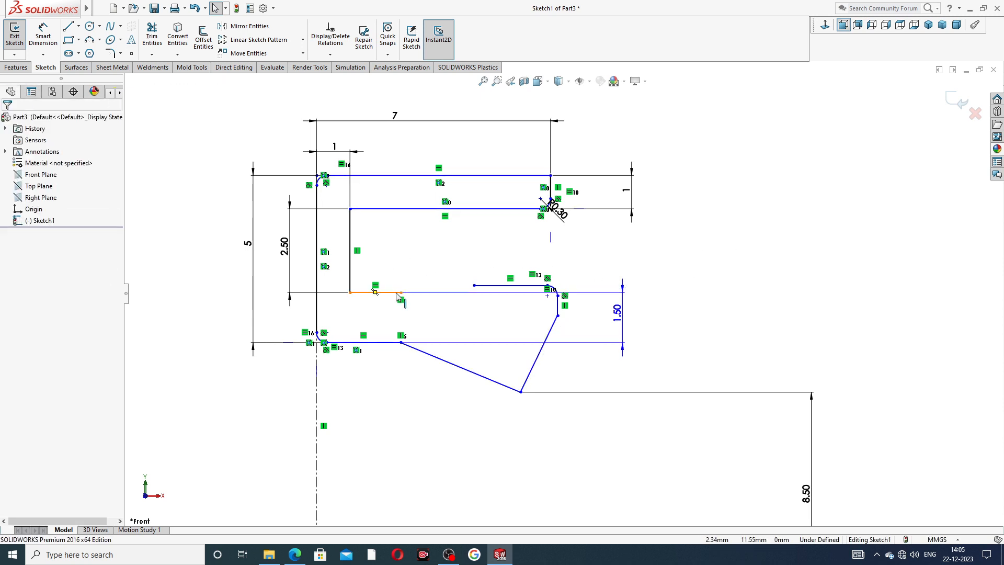
pyautogui.click(473, 286)
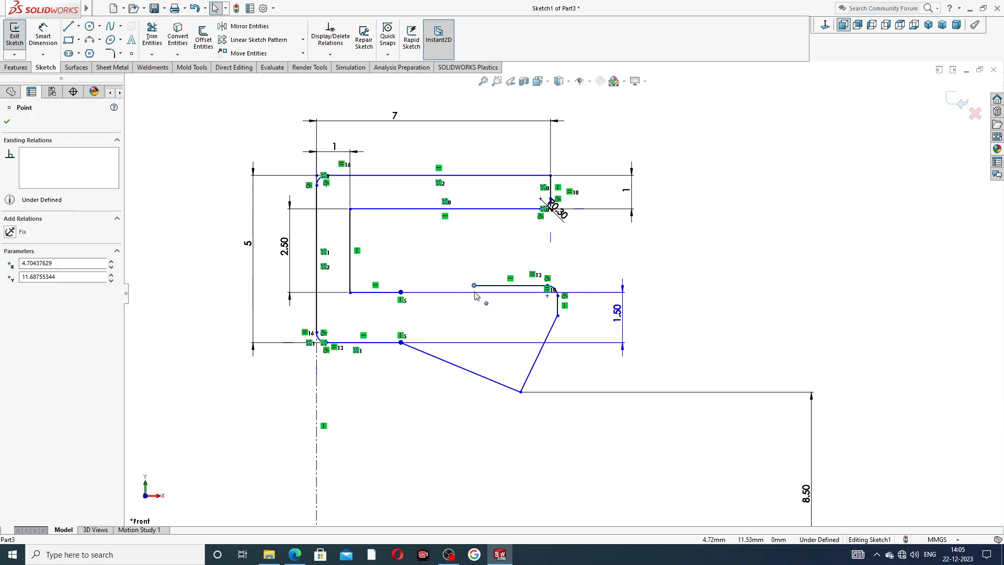
pyautogui.moveTo(474, 286); pyautogui.dragTo(476, 291)
pyautogui.click(706, 236)
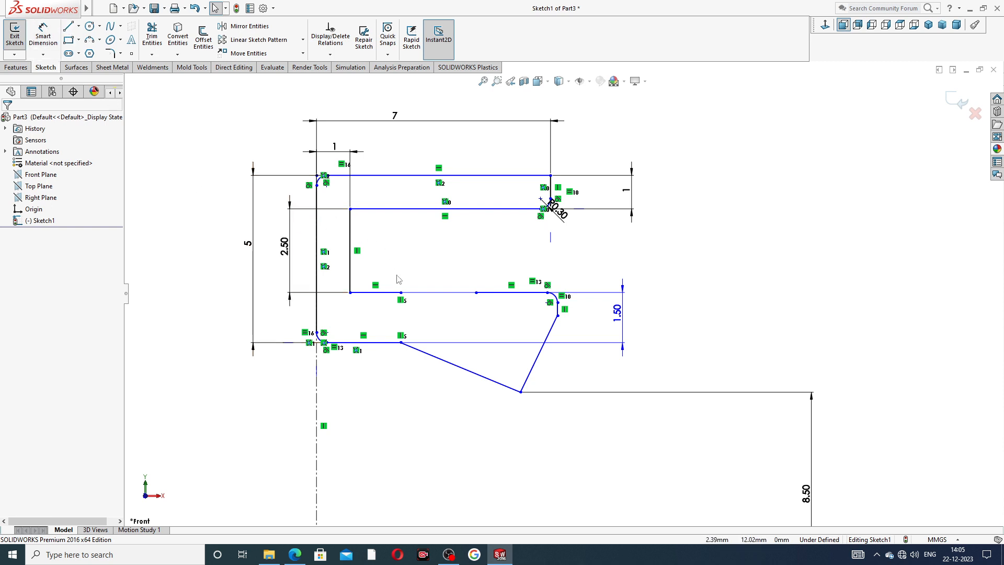
# Draw a new semicircle bulging upward between the facing endpoints of the two flats.
pyautogui.click(68, 26)
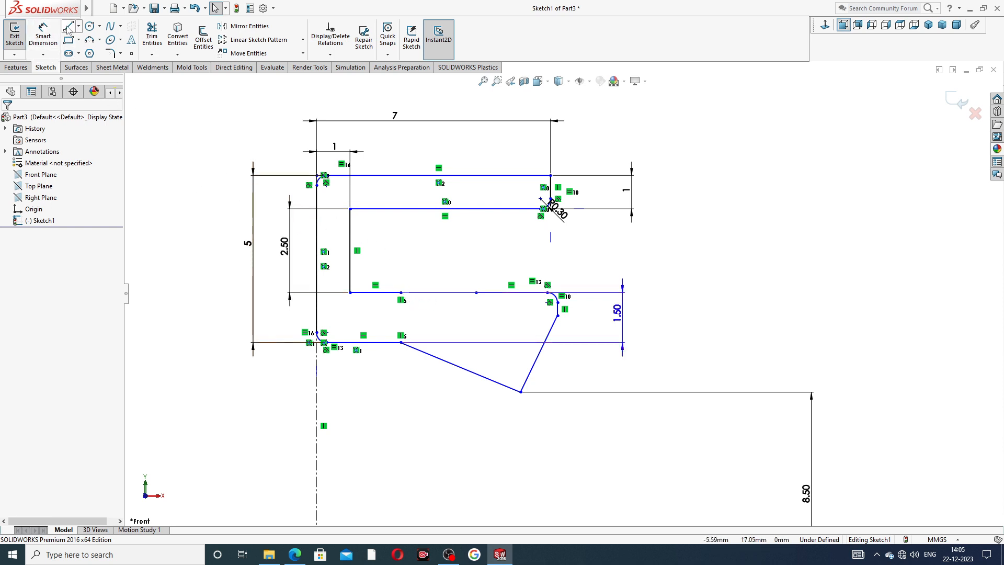
pyautogui.click(476, 293)
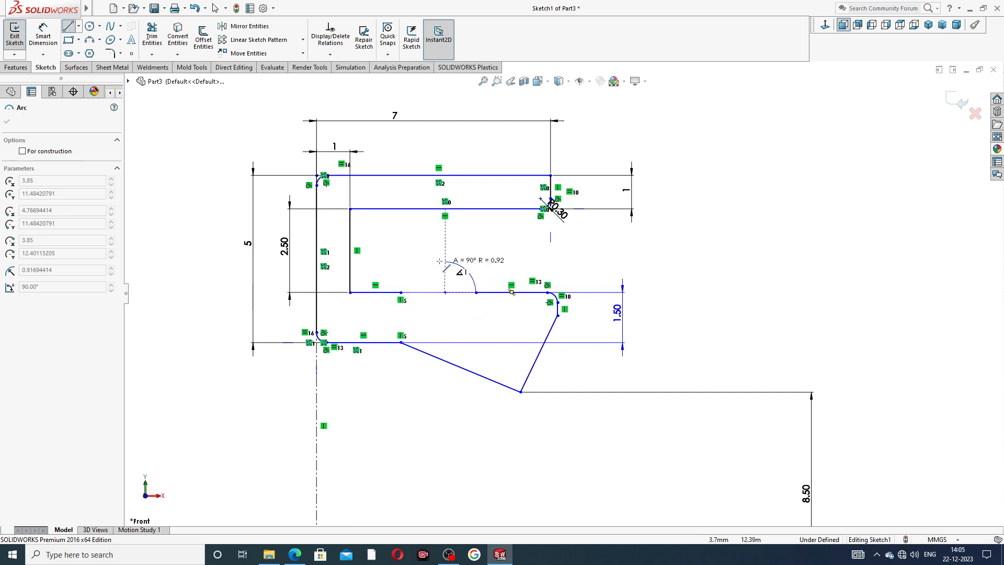
pyautogui.click(401, 292)
pyautogui.click(634, 242)
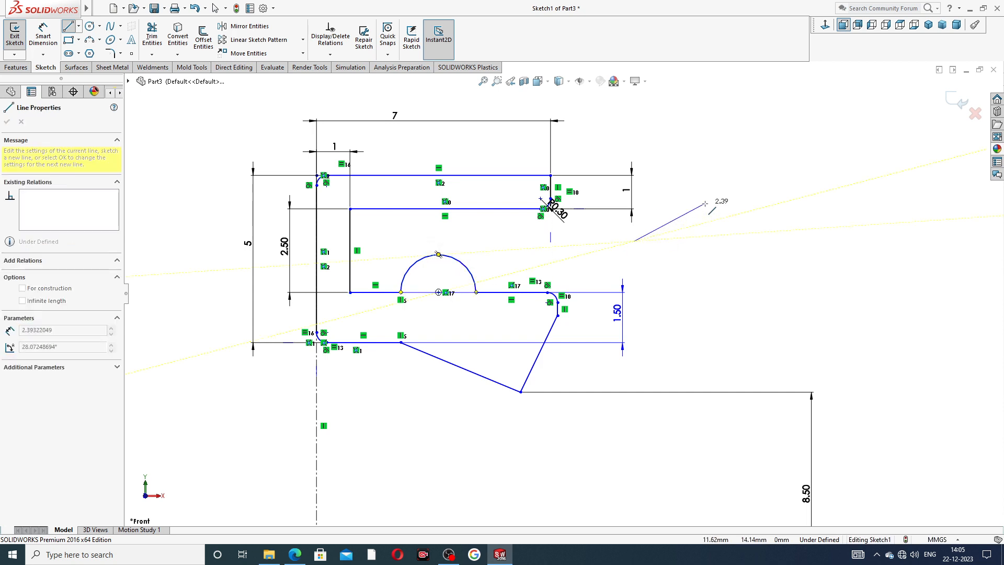
pyautogui.rightClick(705, 203)
pyautogui.click(722, 208)
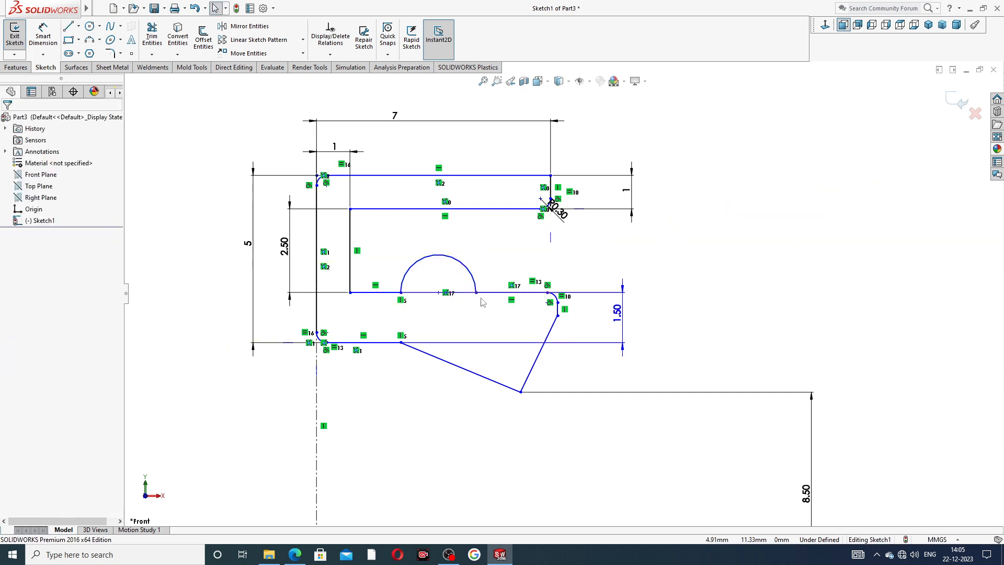
# Widen the semicircle by pulling the bottom line's right endpoint outward, and shift the lip's lower tip to the left.
pyautogui.click(553, 316)
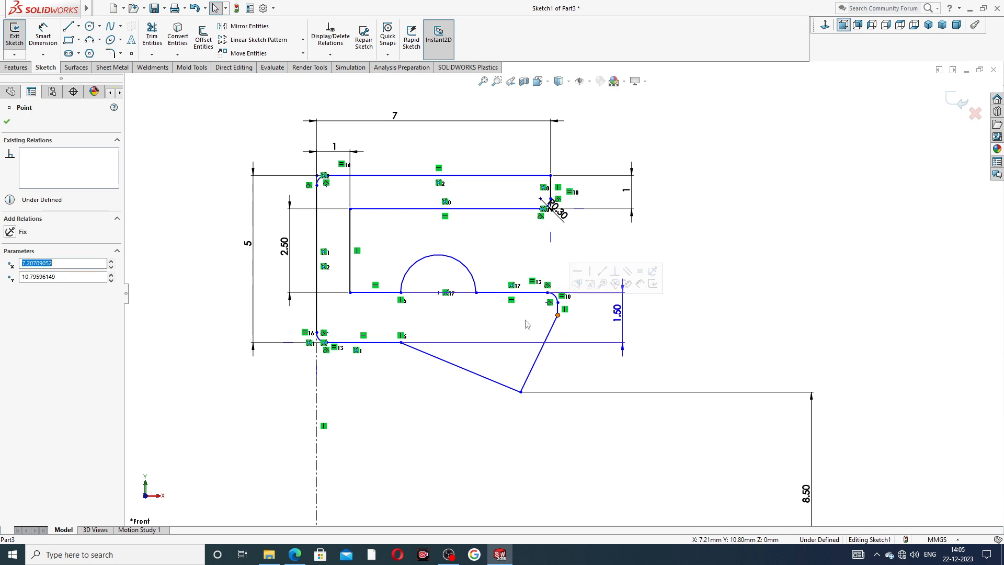
pyautogui.click(401, 343)
pyautogui.moveTo(401, 344); pyautogui.dragTo(385, 344)
pyautogui.moveTo(518, 391); pyautogui.dragTo(463, 401)
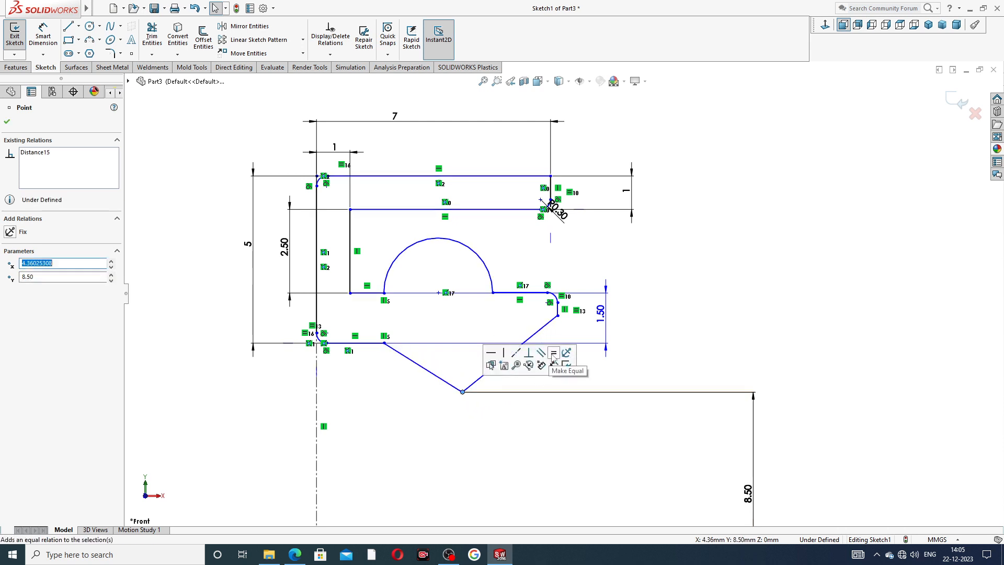
pyautogui.click(670, 281)
# Move the lip's short vertical line inward in two stages, leaving a very short flat between the semicircle and the filleted corner.
pyautogui.moveTo(558, 317); pyautogui.dragTo(526, 316)
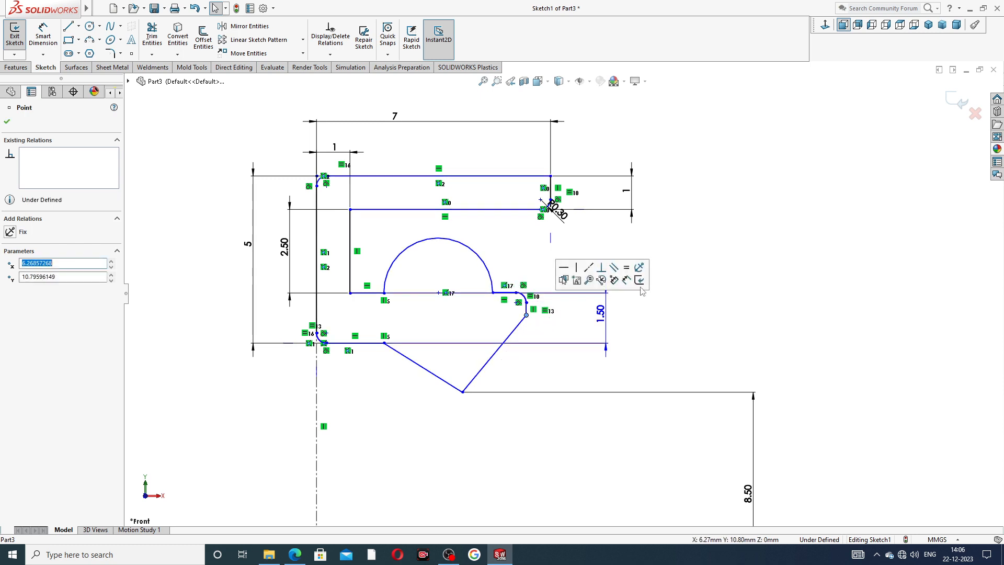
pyautogui.click(686, 276)
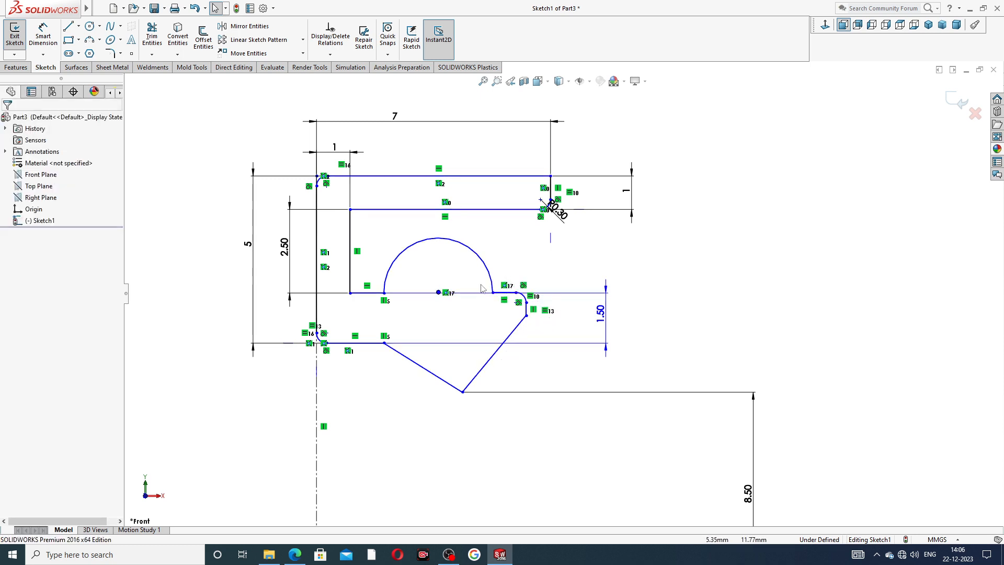
pyautogui.scroll(-1, 414, 303)
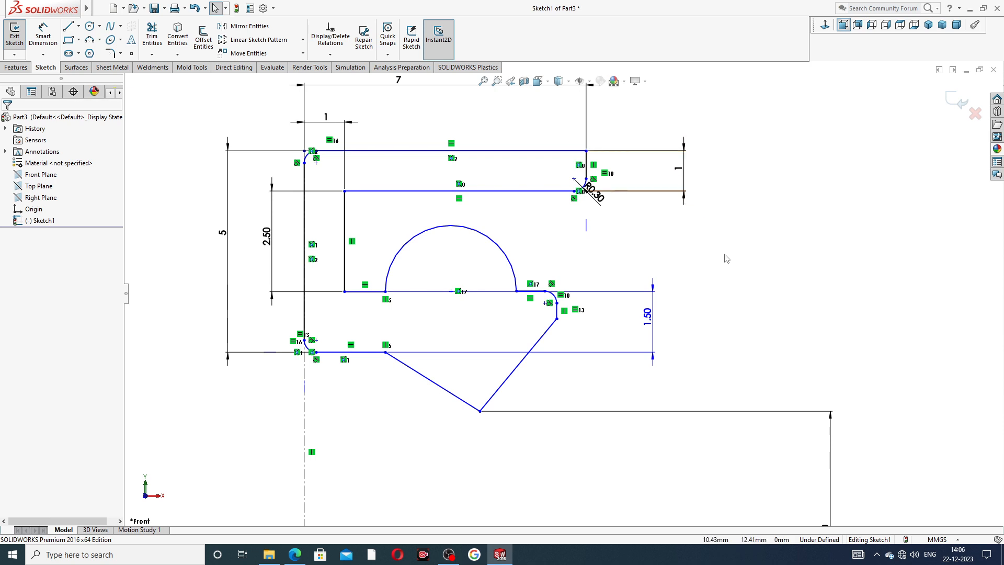
pyautogui.scroll(5, 741, 261)
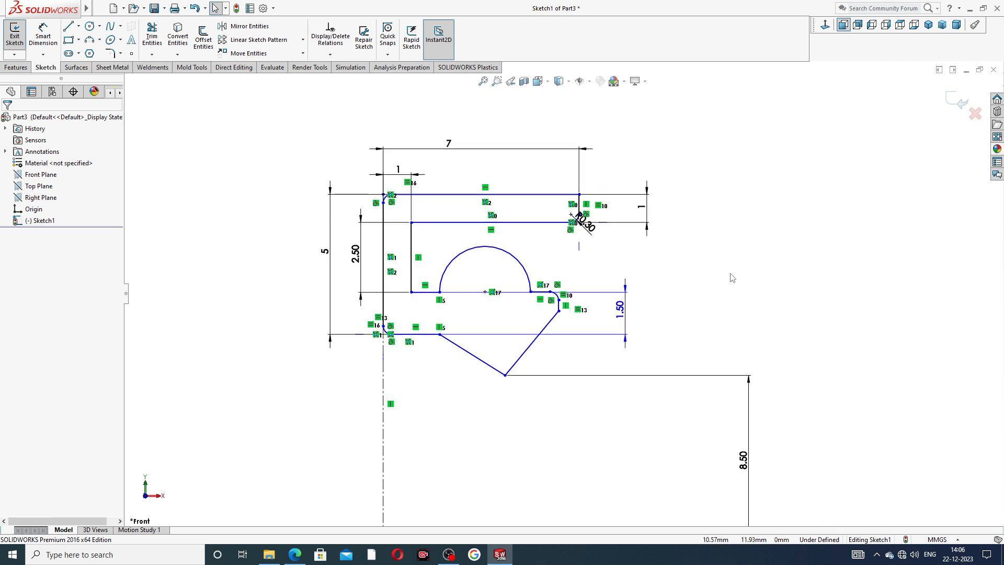
pyautogui.scroll(-3, 591, 282)
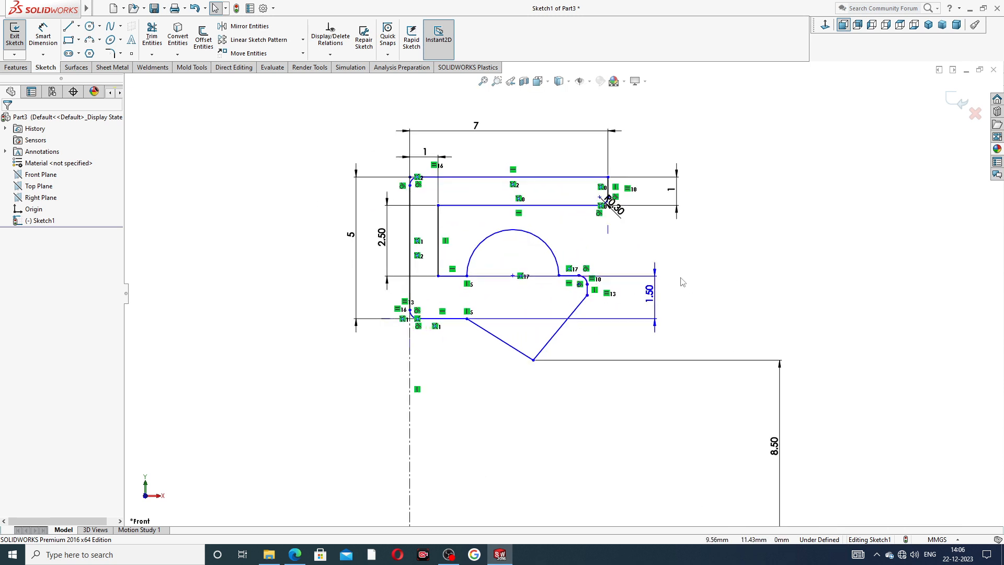
pyautogui.scroll(2, 738, 288)
pyautogui.scroll(-3, 591, 262)
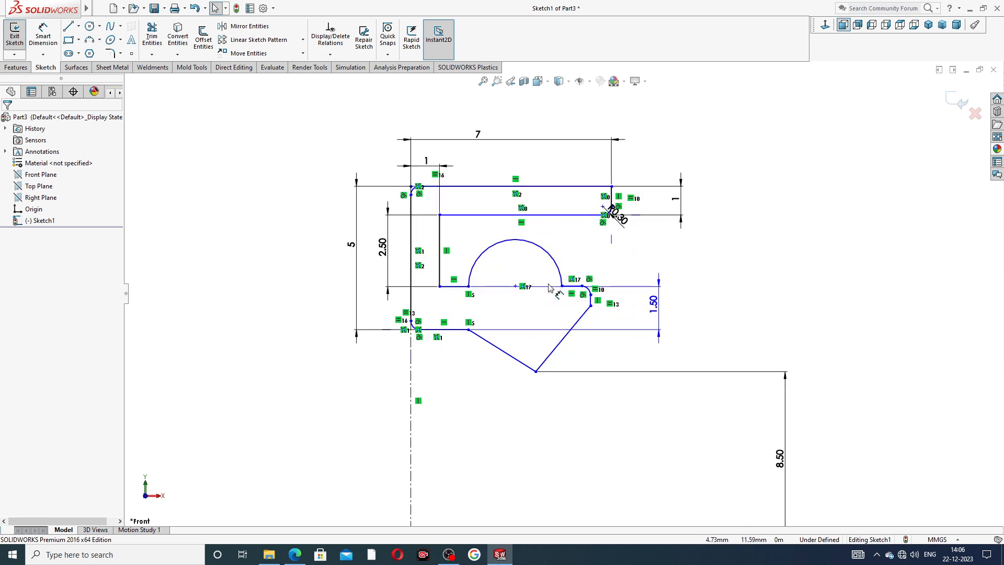
pyautogui.click(582, 287)
pyautogui.moveTo(575, 288); pyautogui.dragTo(574, 288)
pyautogui.click(717, 274)
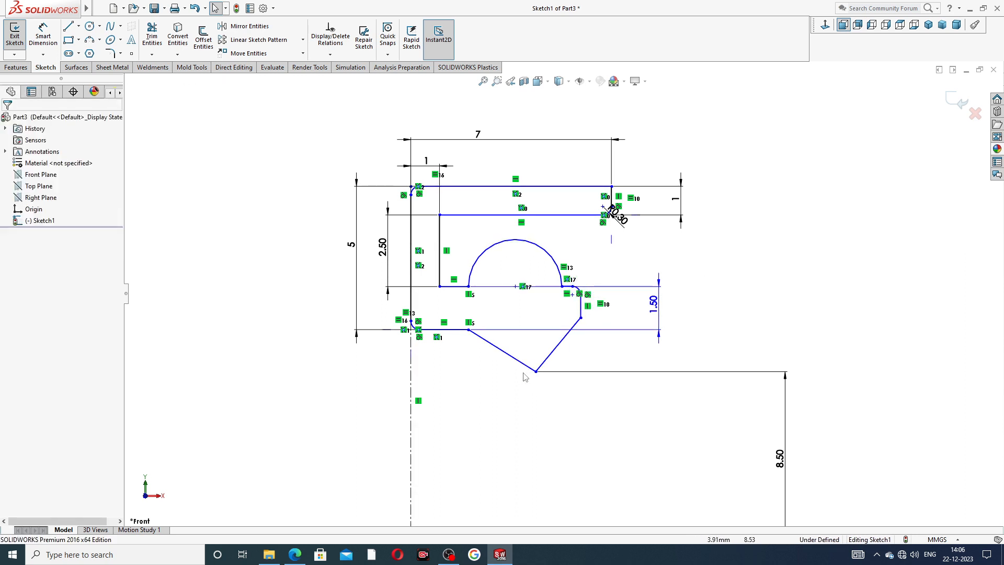
# Revolve the seal cross-section 360 degrees around the horizontal centerline through the origin to form the solid ring.
pyautogui.scroll(2, 497, 283)
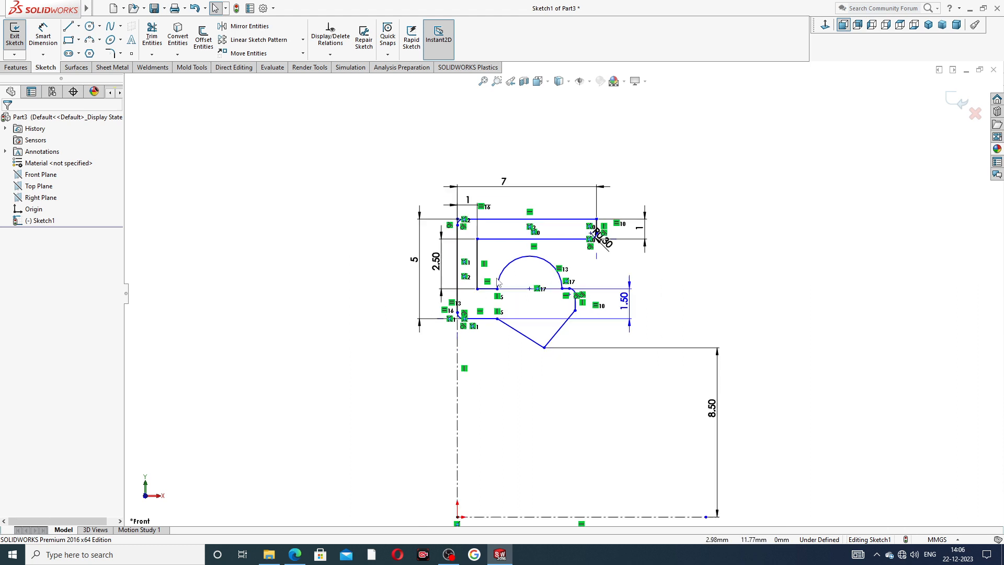
pyautogui.scroll(1, 497, 282)
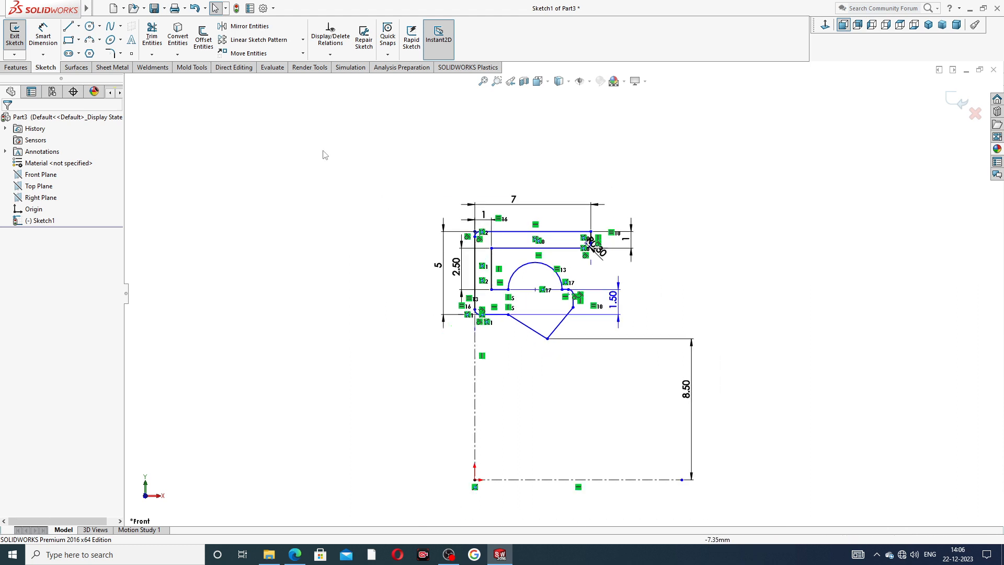
pyautogui.click(12, 68)
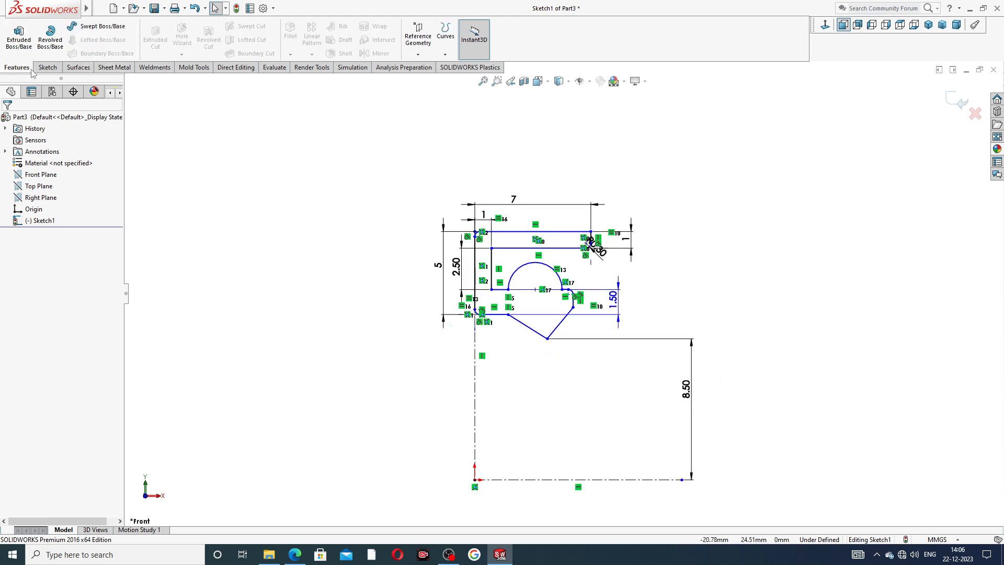
pyautogui.click(58, 45)
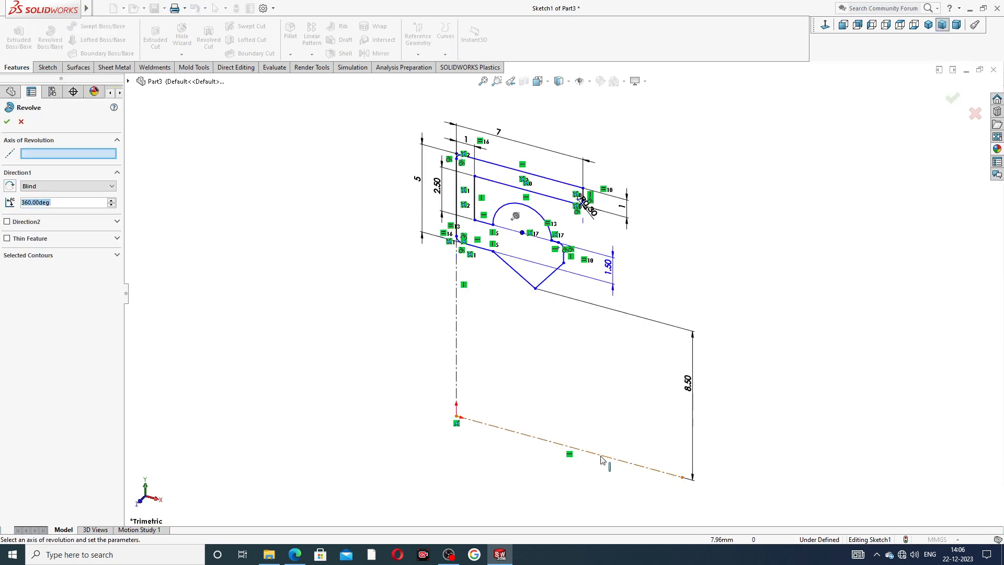
pyautogui.click(603, 459)
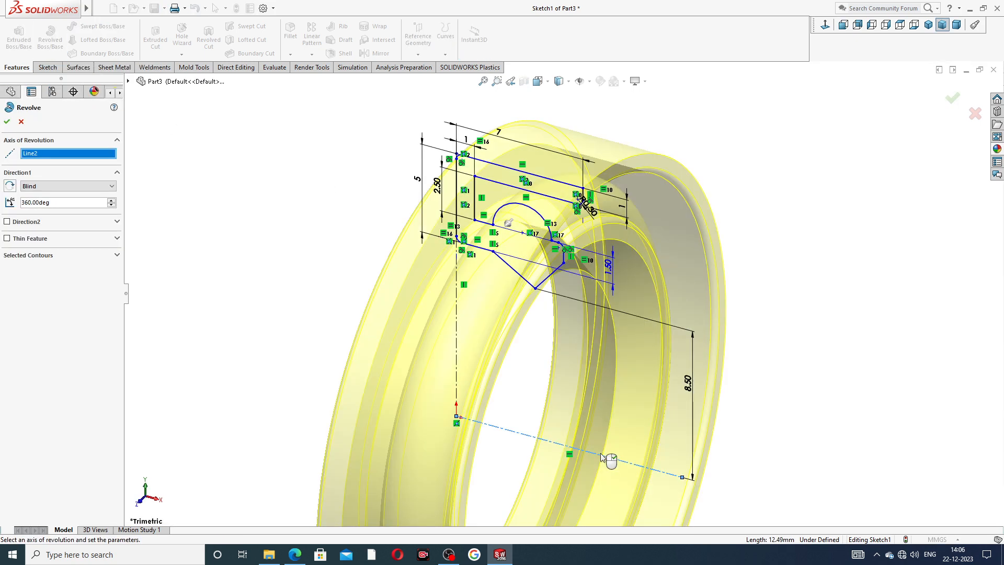
pyautogui.scroll(5, 631, 356)
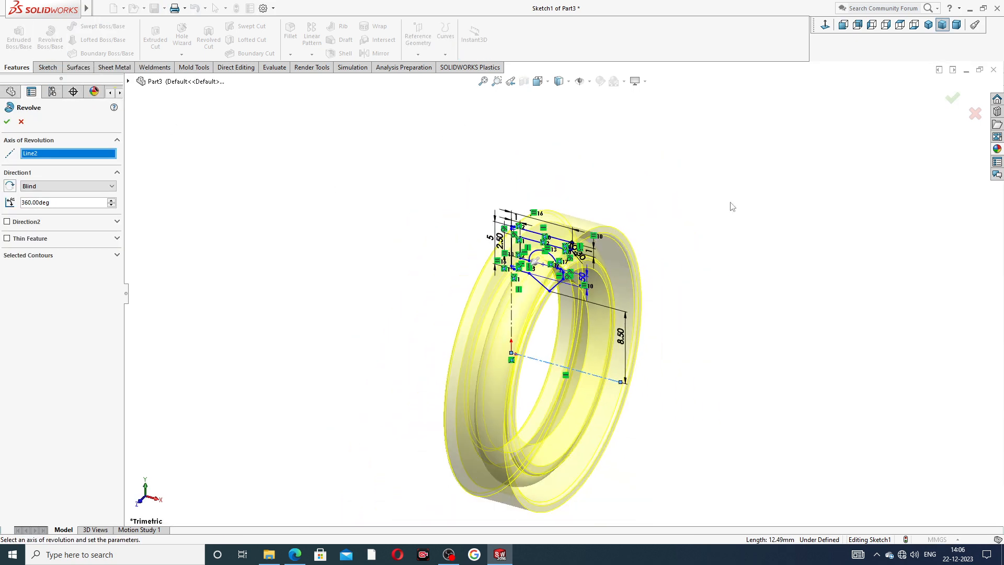
pyautogui.click(953, 99)
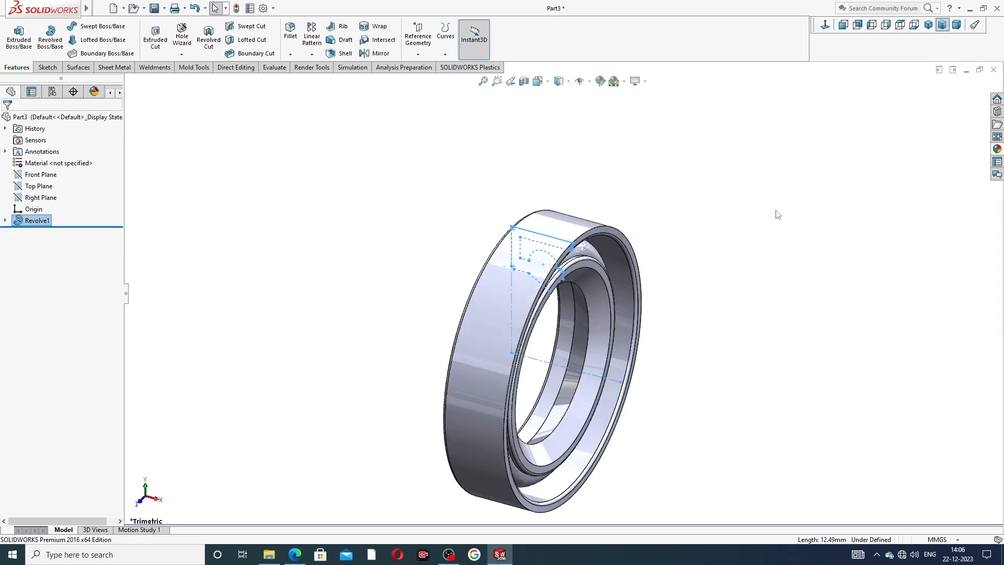
# Examine the revolved ring's outer shell, inner groove and lip at an angle and in a view normal to the front.
pyautogui.moveTo(731, 303)
pyautogui.mouseDown(button='middle')
pyautogui.moveTo(698, 228)
pyautogui.moveTo(709, 284)
pyautogui.moveTo(751, 267)
pyautogui.moveTo(673, 288)
pyautogui.moveTo(643, 224)
pyautogui.moveTo(613, 316)
pyautogui.mouseUp(button='middle')
pyautogui.scroll(2, 586, 369)
pyautogui.scroll(-3, 682, 292)
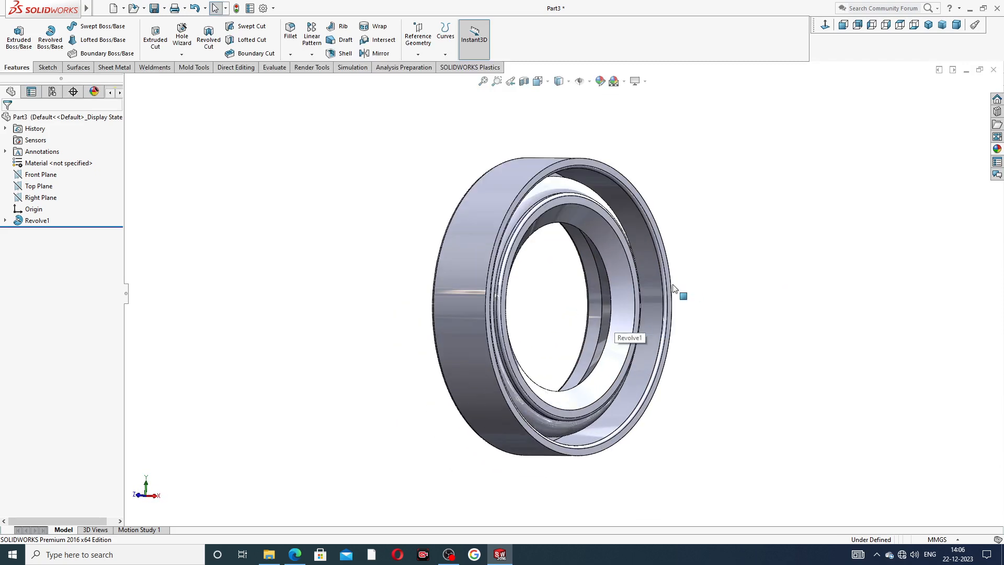
pyautogui.scroll(3, 724, 207)
pyautogui.scroll(-3, 645, 214)
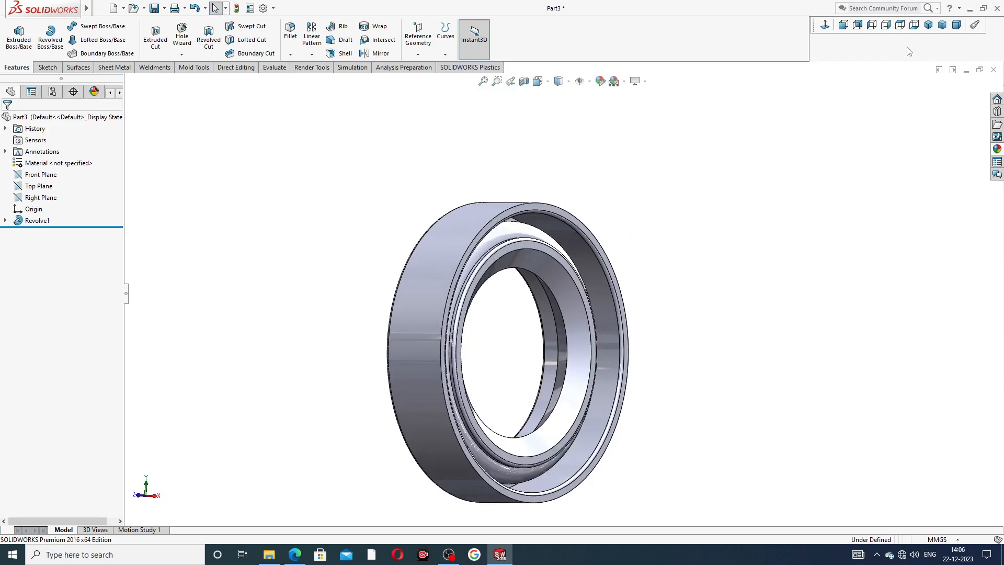
pyautogui.click(824, 26)
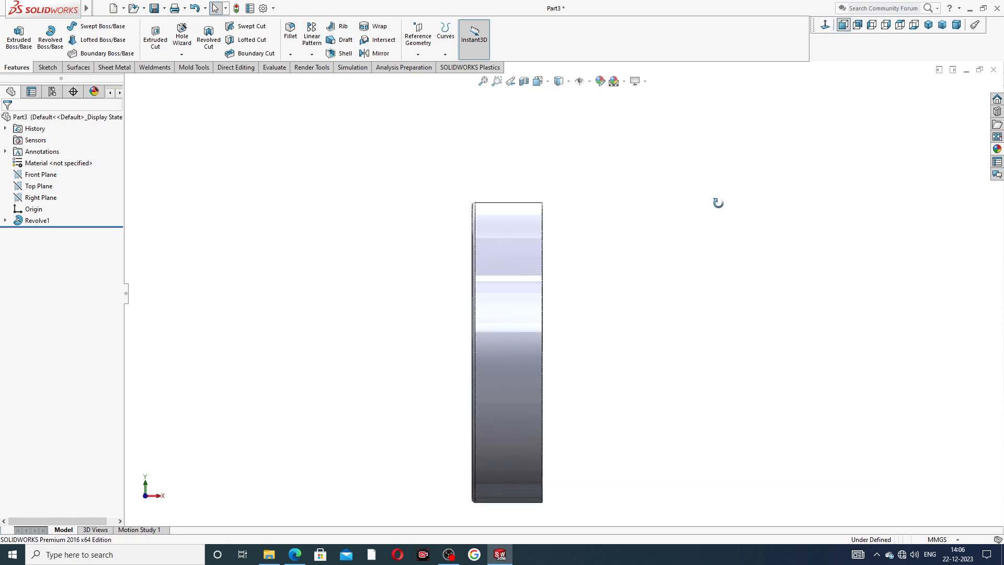
pyautogui.moveTo(718, 203); pyautogui.dragTo(648, 244, button='middle')
# Apply the polished copper appearance from the metal appearances to the whole part.
pyautogui.click(998, 149)
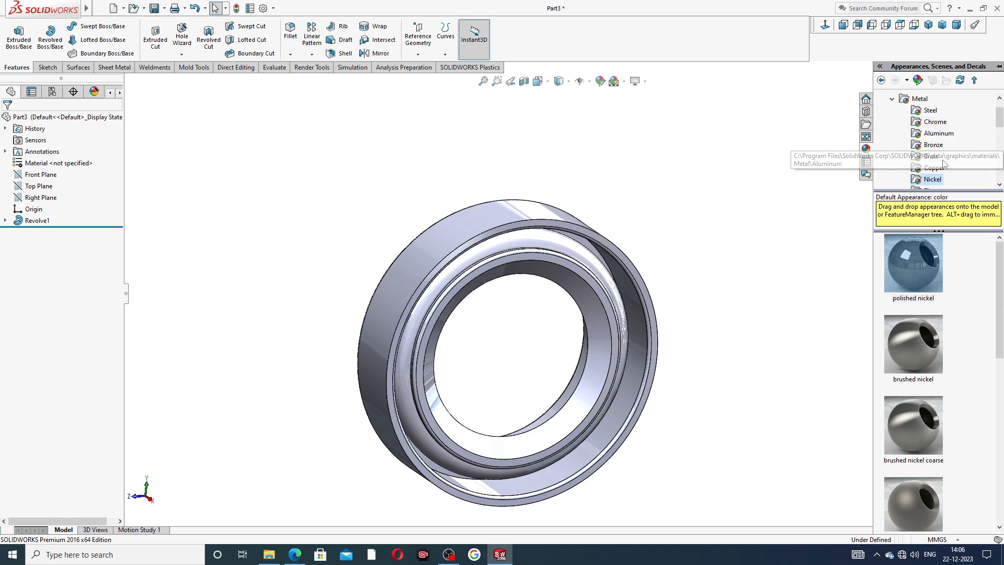
pyautogui.click(936, 159)
pyautogui.click(936, 169)
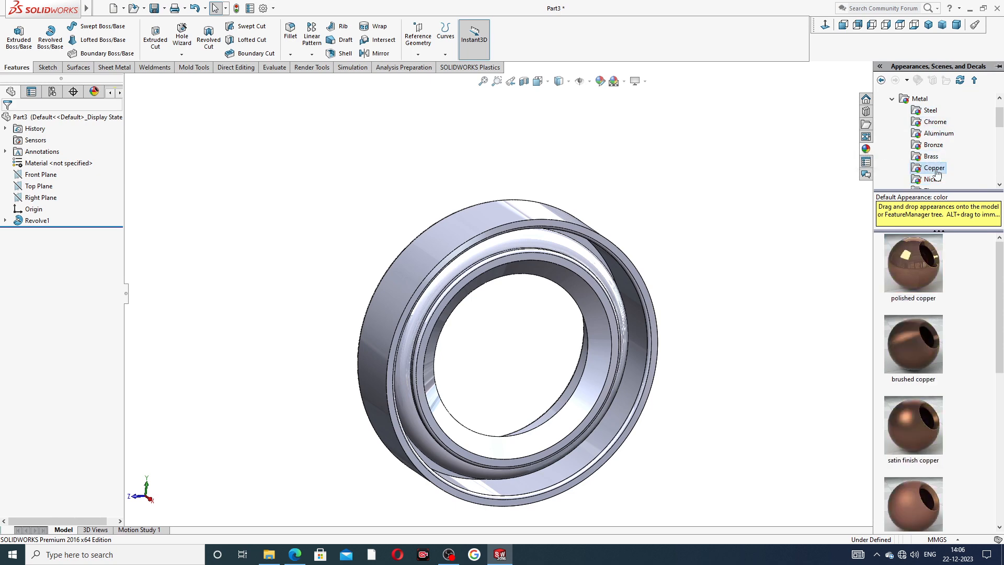
pyautogui.doubleClick(921, 264)
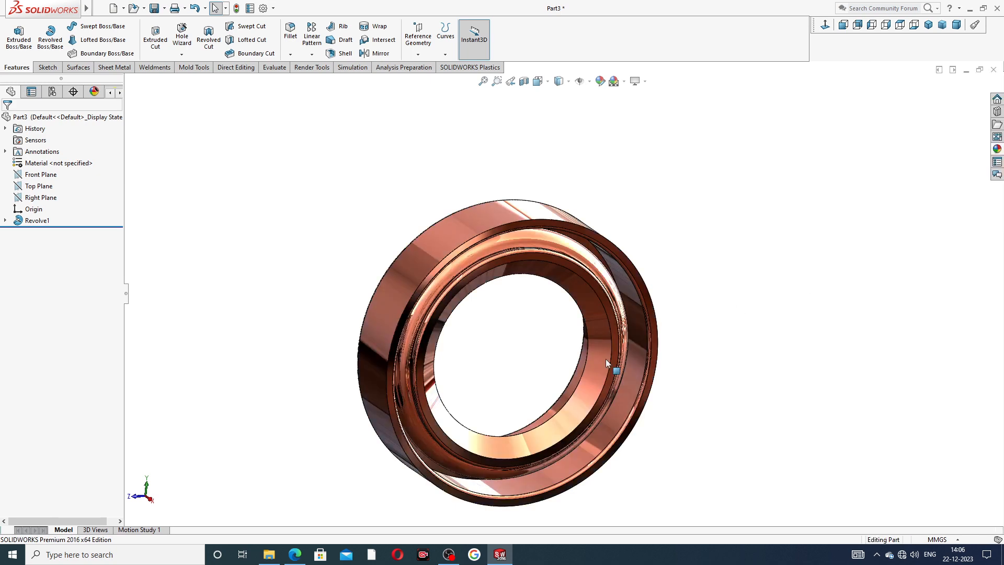
# Inspect the copper-finished oil seal from several angles, including a straight front view.
pyautogui.moveTo(511, 363); pyautogui.dragTo(554, 338, button='middle')
pyautogui.scroll(-2, 552, 337)
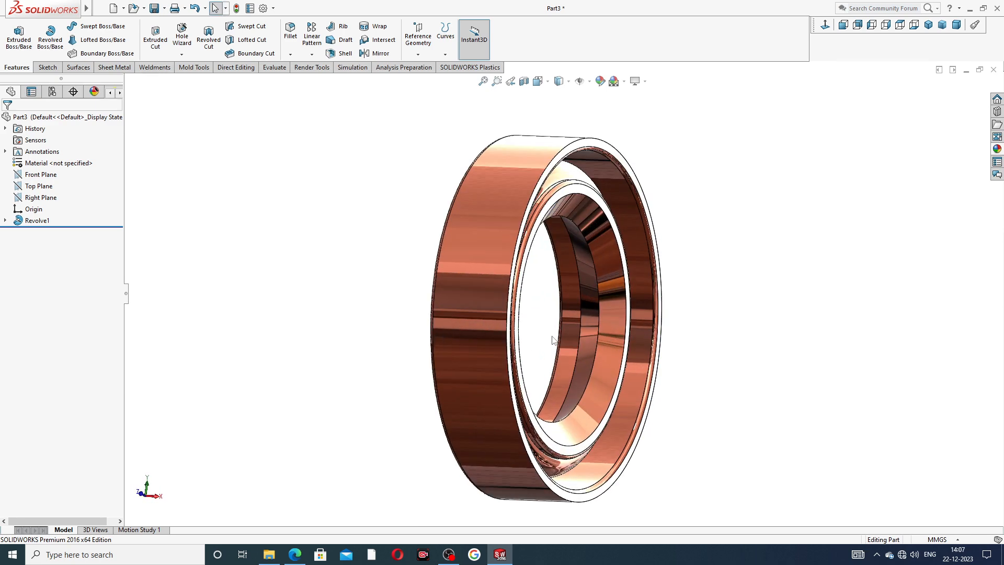
pyautogui.scroll(1, 754, 253)
pyautogui.click(825, 26)
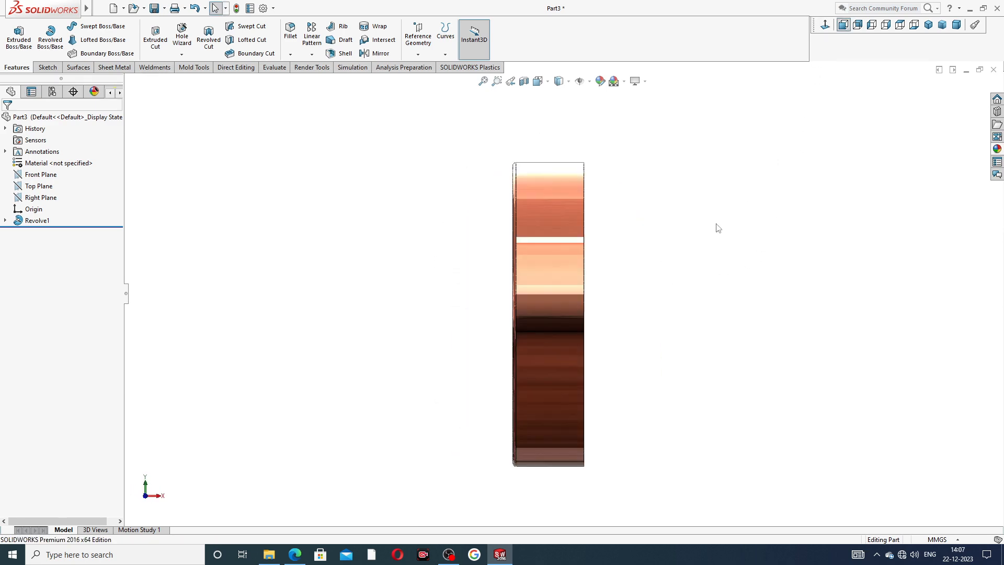
pyautogui.moveTo(716, 224); pyautogui.dragTo(608, 240, button='middle')
pyautogui.scroll(-3, 595, 324)
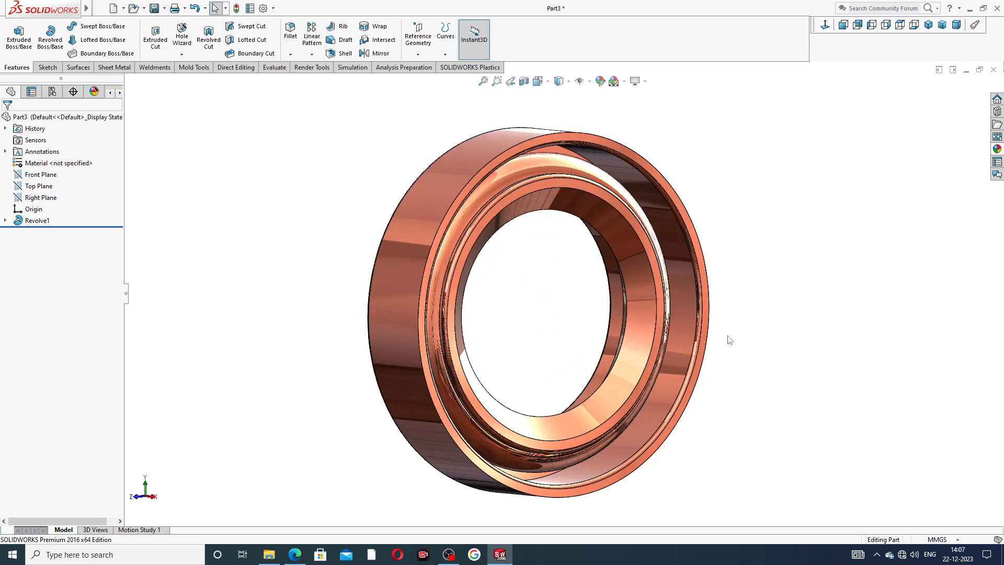